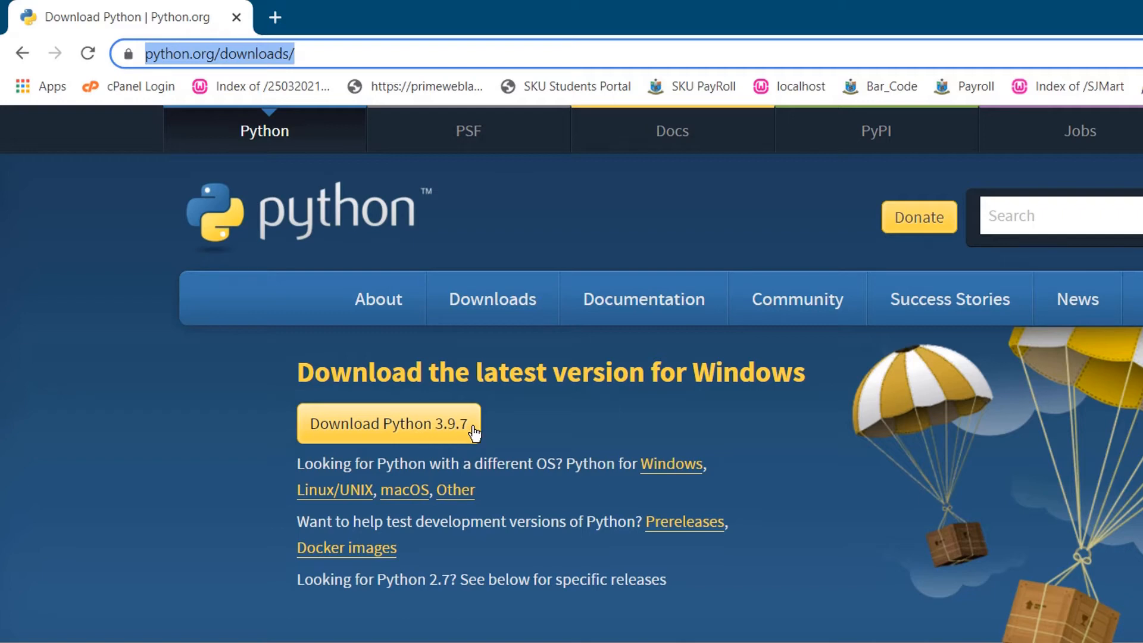
Download the Python 3.9.7 installer and show python-3.9.7-amd64.exe in its folder.
{"action": "left_click", "coordinate": [397, 431]}
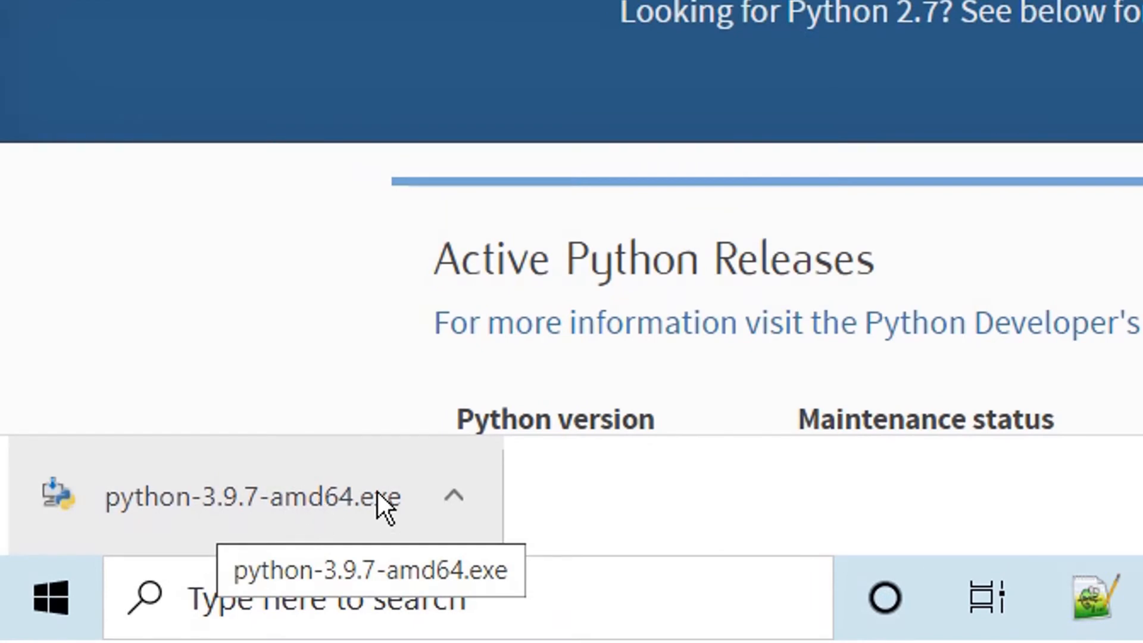
{"action": "left_click", "coordinate": [444, 501]}
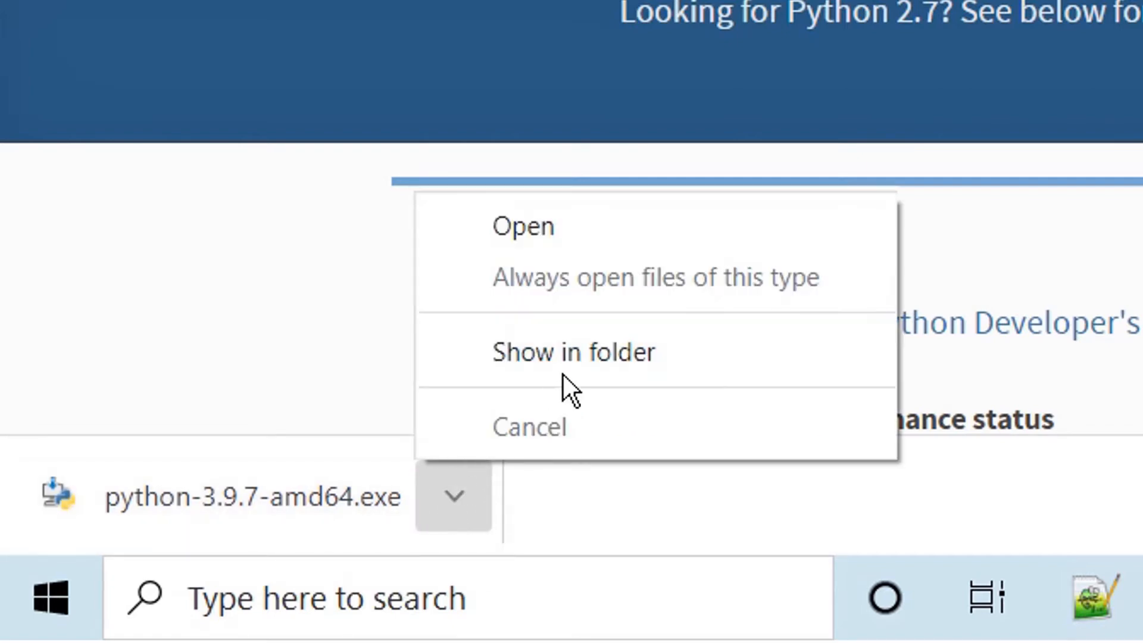
{"action": "left_click", "coordinate": [638, 360]}
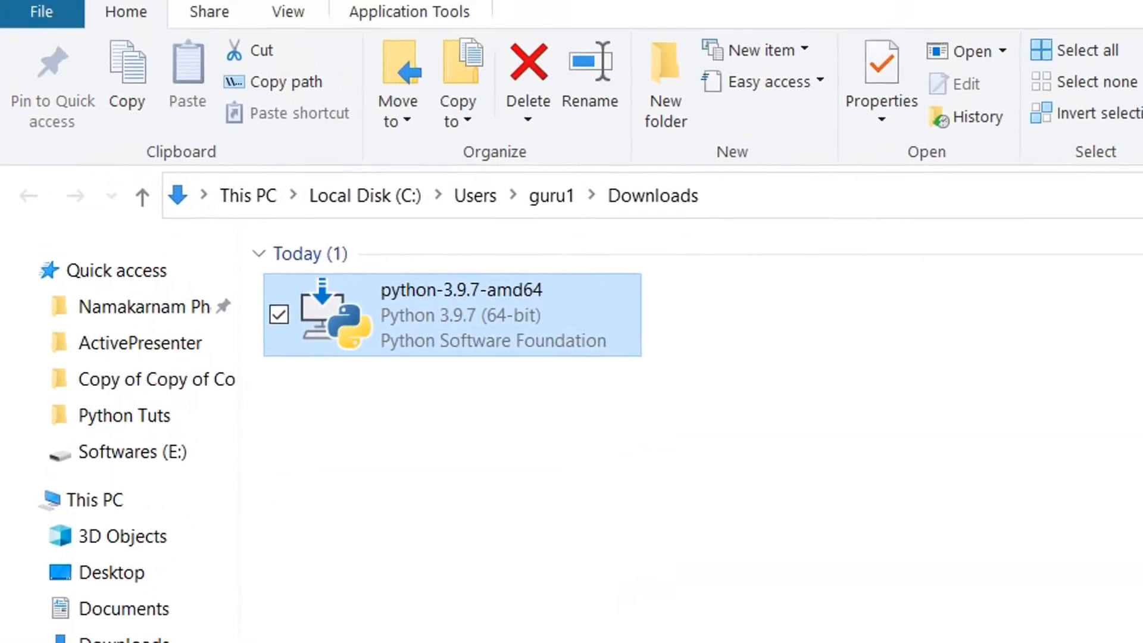
Run python-3.9.7-amd64 from the Downloads folder as administrator.
{"action": "left_click", "coordinate": [595, 535]}
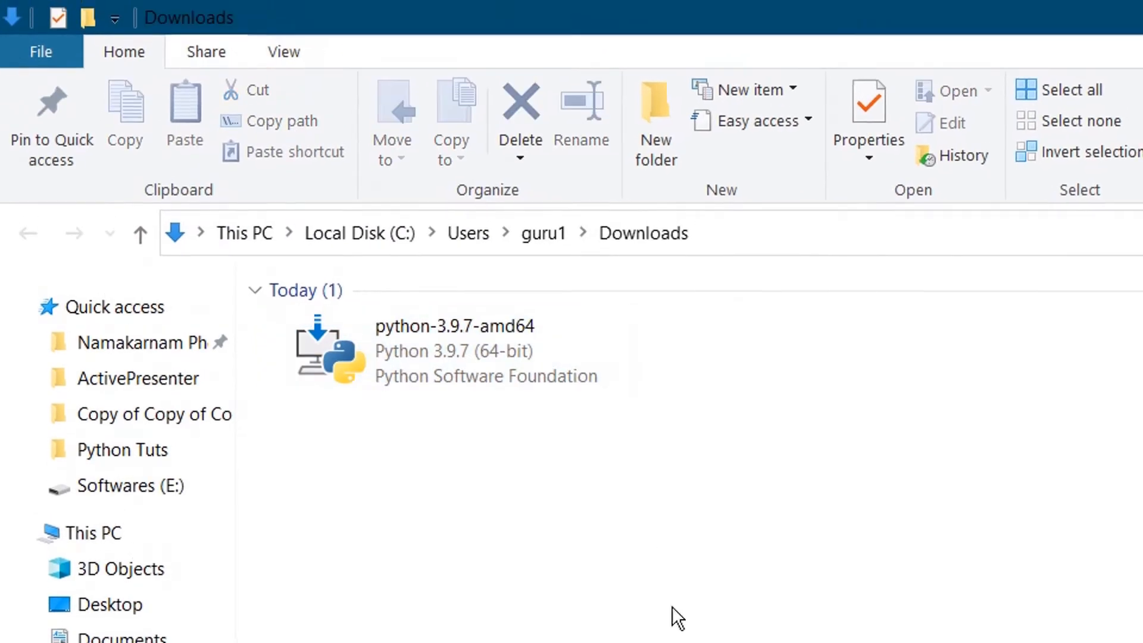
{"action": "mouse_move", "coordinate": [425, 350]}
{"action": "right_click", "coordinate": [417, 356]}
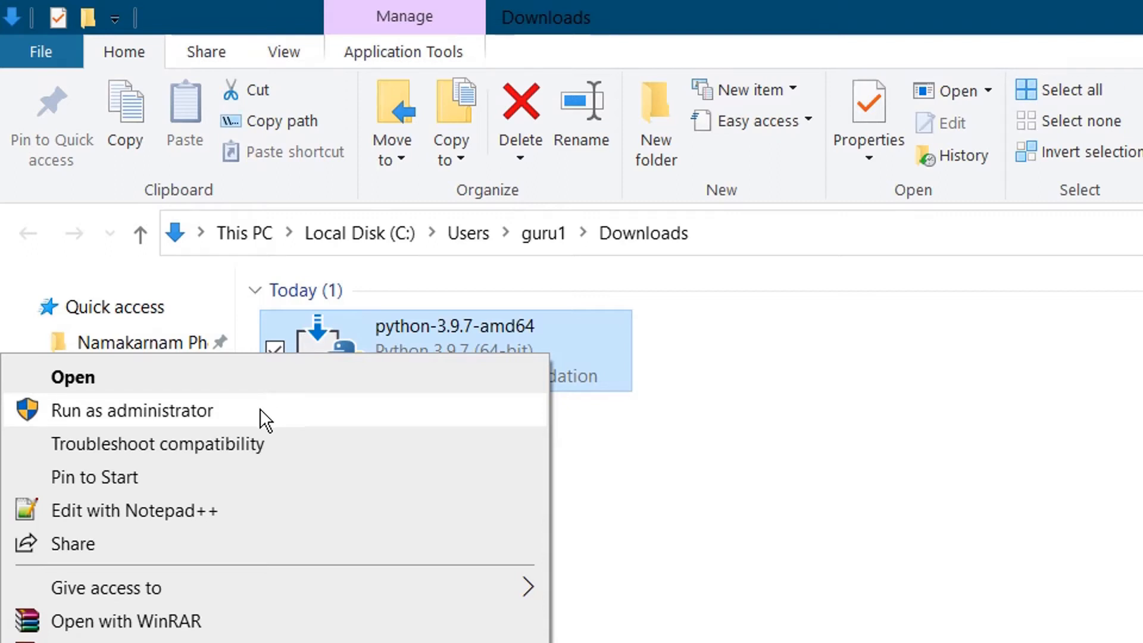
{"action": "left_click", "coordinate": [242, 409]}
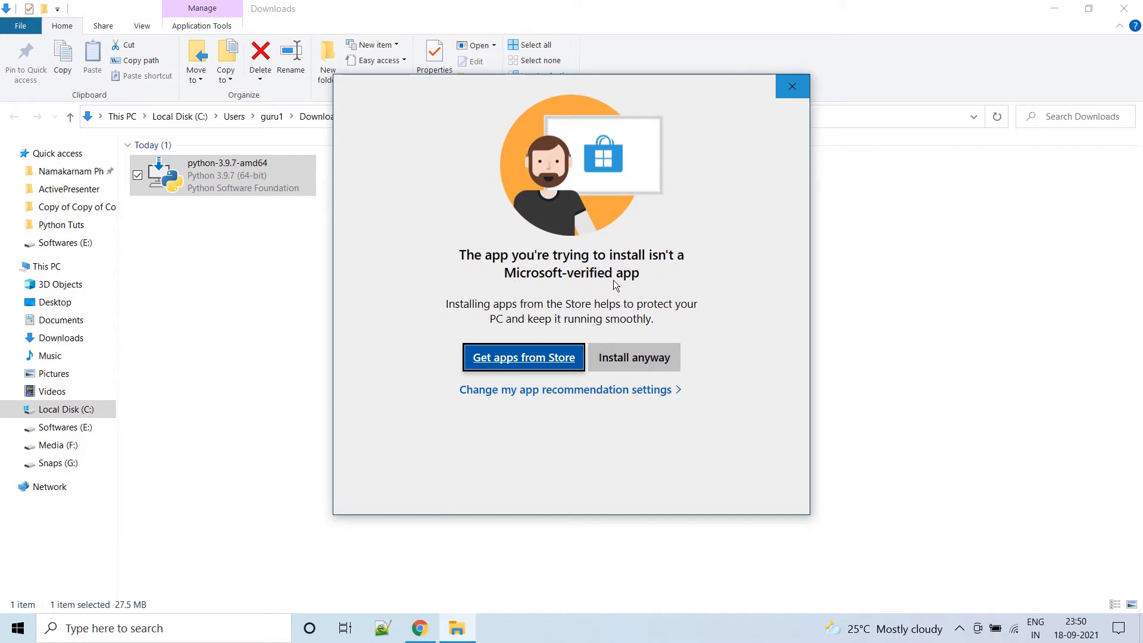
Choose Install anyway on the unverified-app warning to start Python 3.9.7 Setup.
{"action": "left_click", "coordinate": [630, 362]}
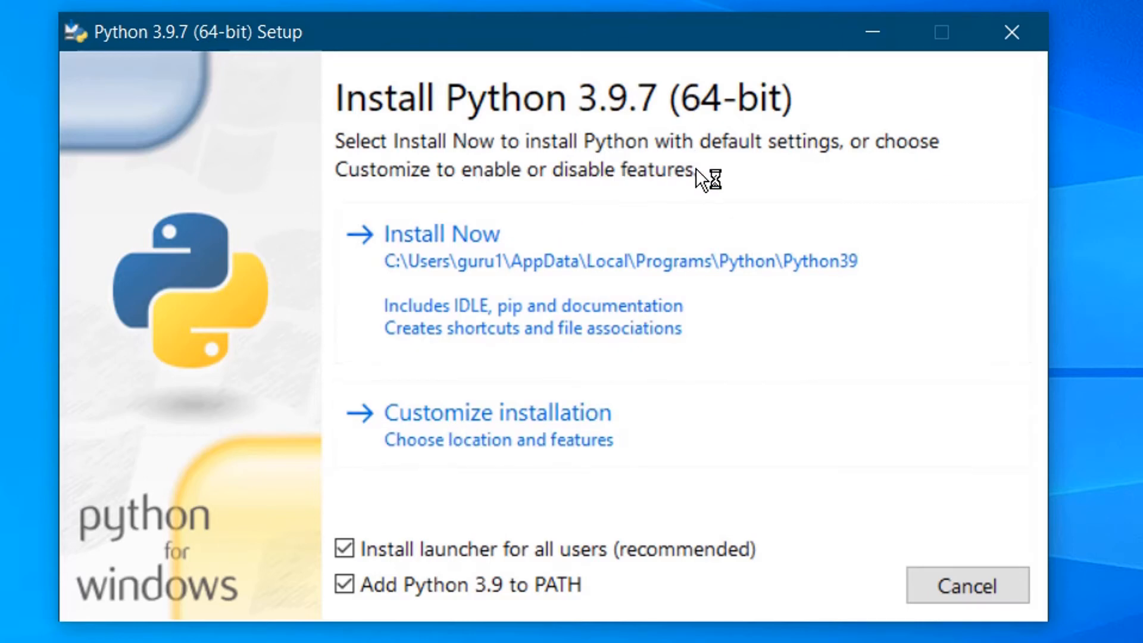
Install Python 3.9.7 with the default Install Now settings.
{"action": "left_click", "coordinate": [474, 275]}
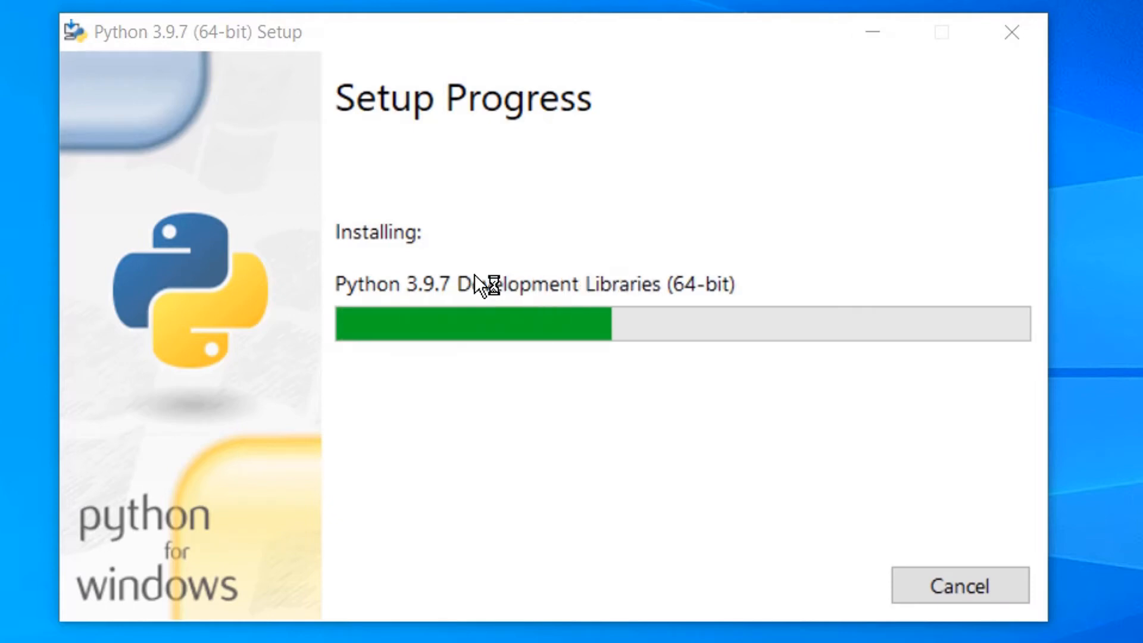
{"action": "left_click", "coordinate": [463, 36]}
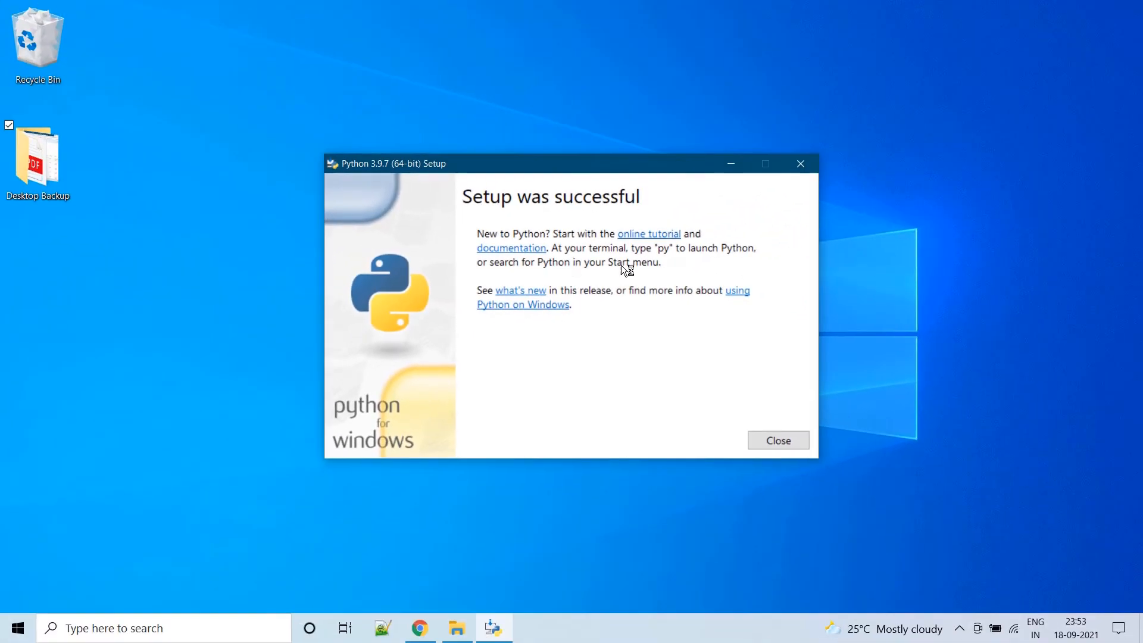
Close the finished setup and launch Command Prompt from a cmd search.
{"action": "left_click", "coordinate": [778, 441]}
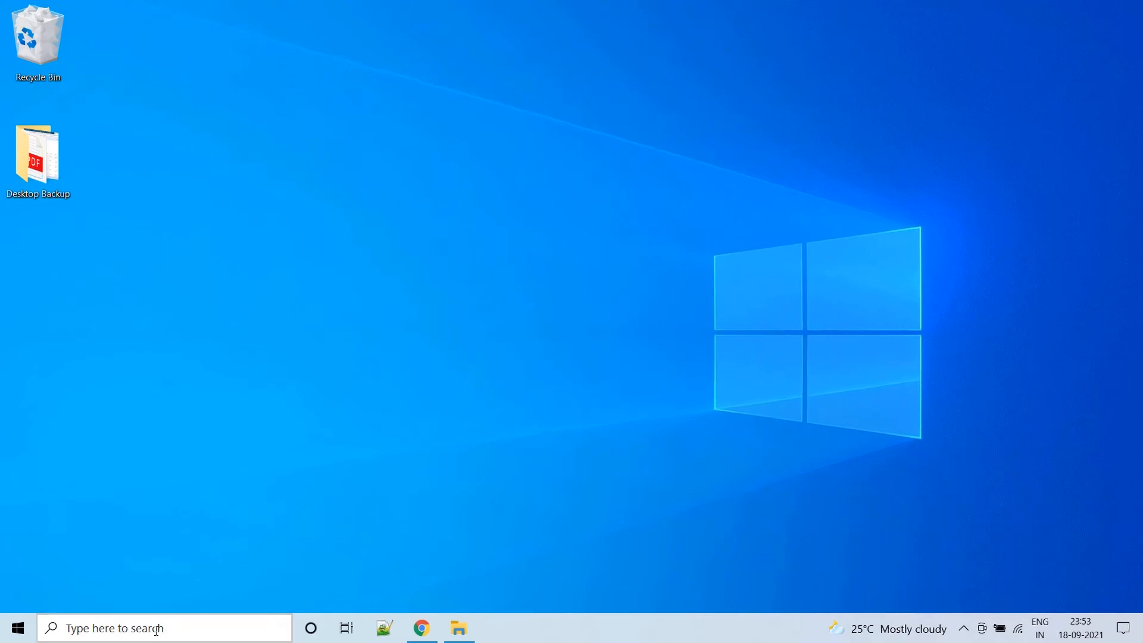
{"action": "left_click", "coordinate": [156, 629]}
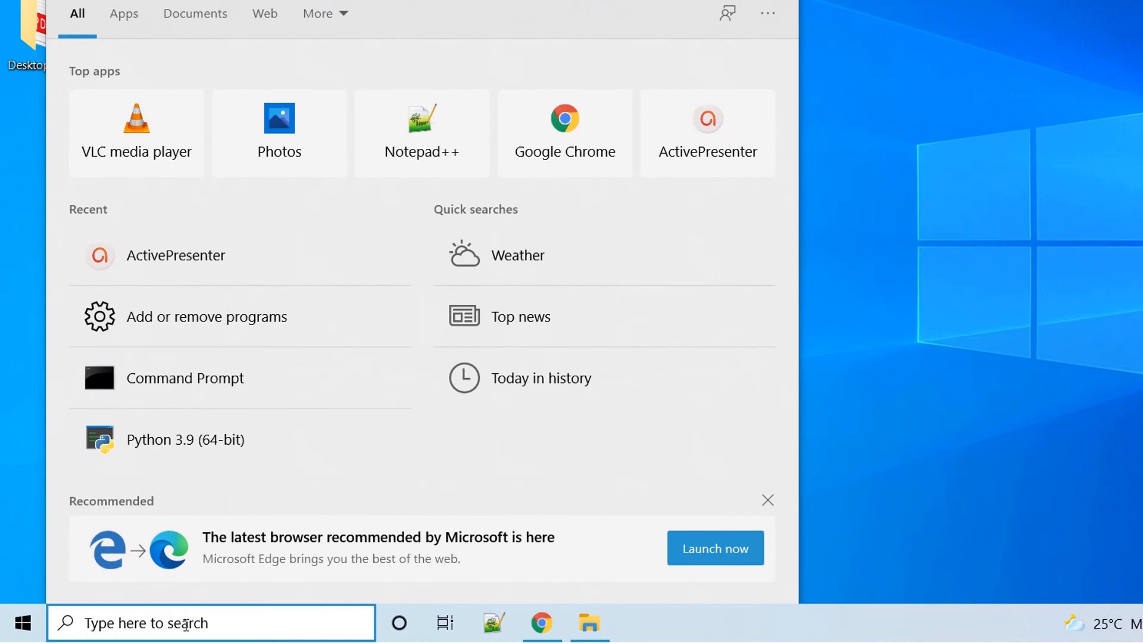
{"action": "type", "text": "cmd"}
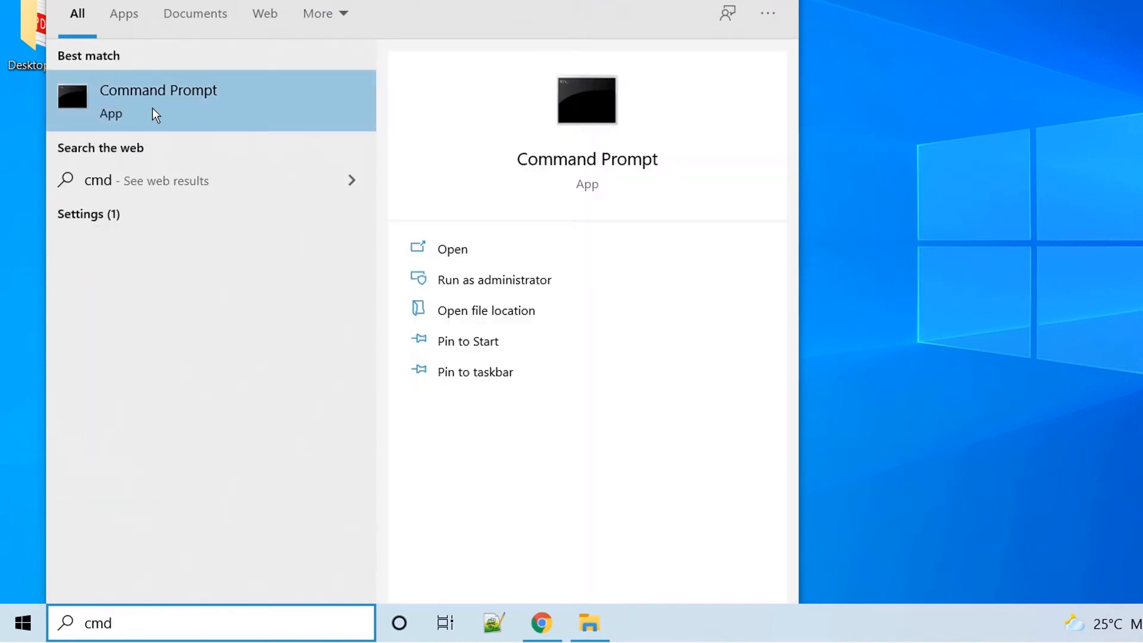
{"action": "left_click", "coordinate": [455, 251]}
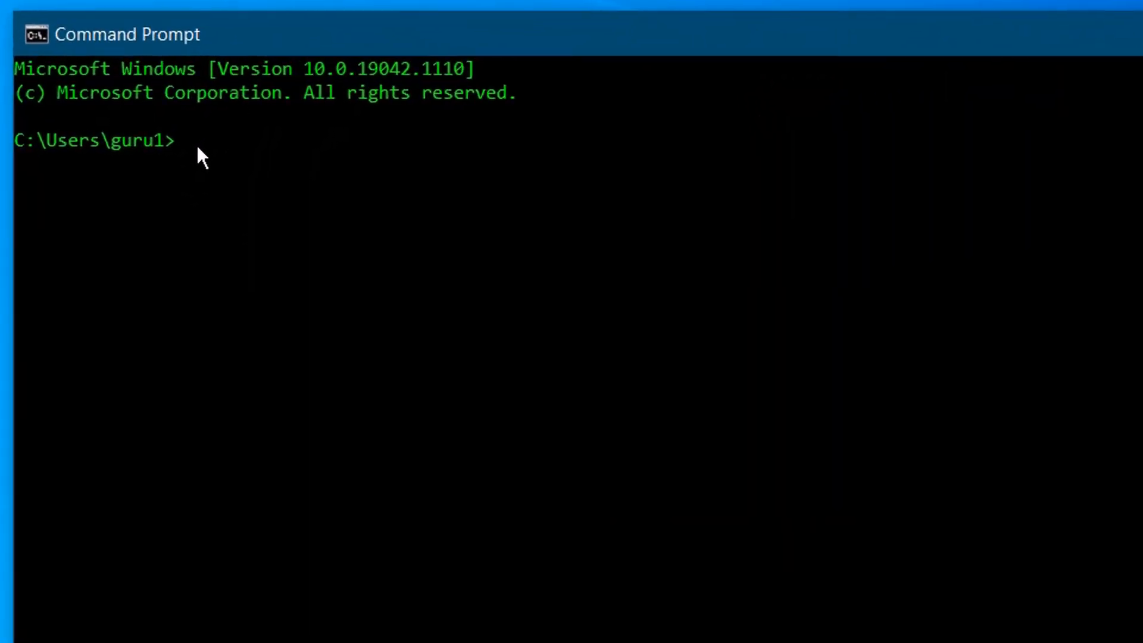
Run python --version and pip --version to confirm Python 3.9.7 and pip 21.2.3.
{"action": "left_click", "coordinate": [174, 145]}
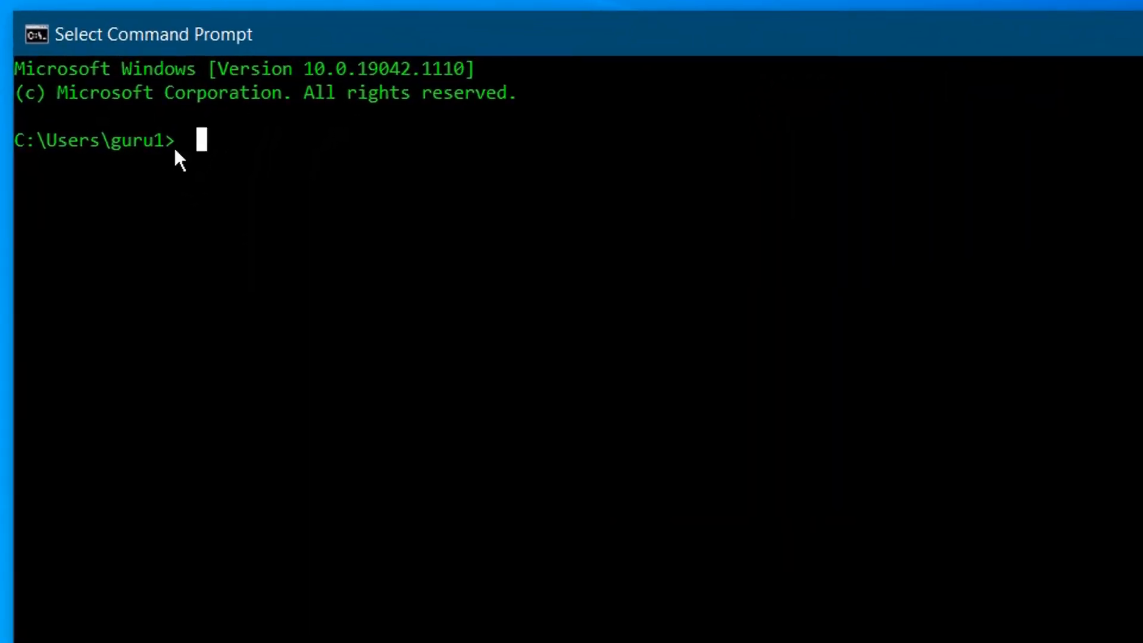
{"action": "type", "text": "py"}
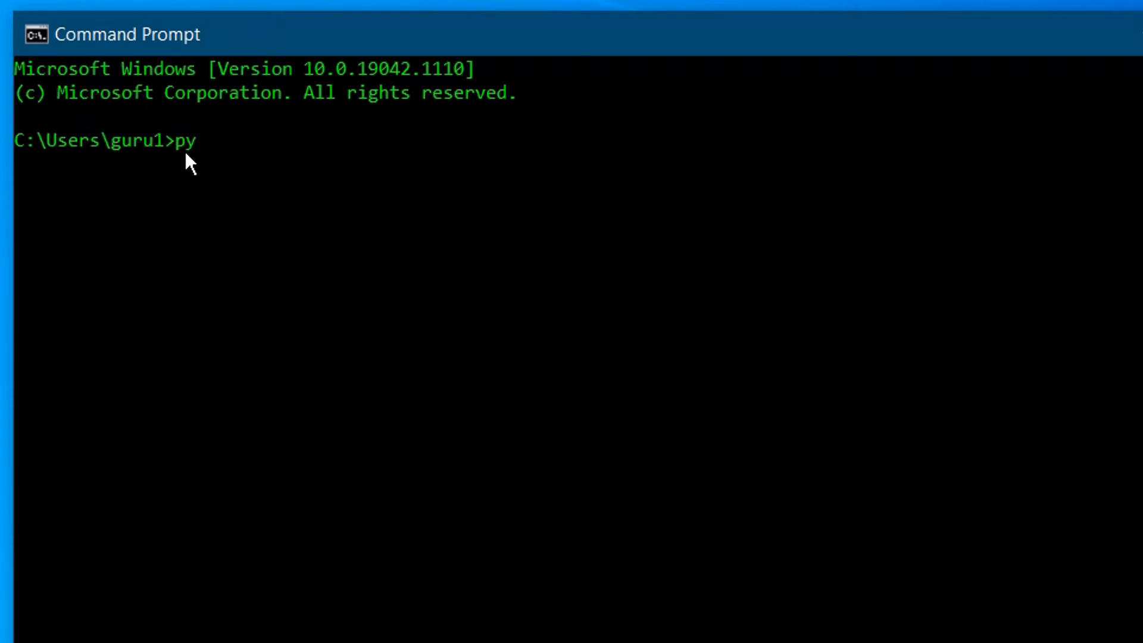
{"action": "type", "text": "thon --versio"}
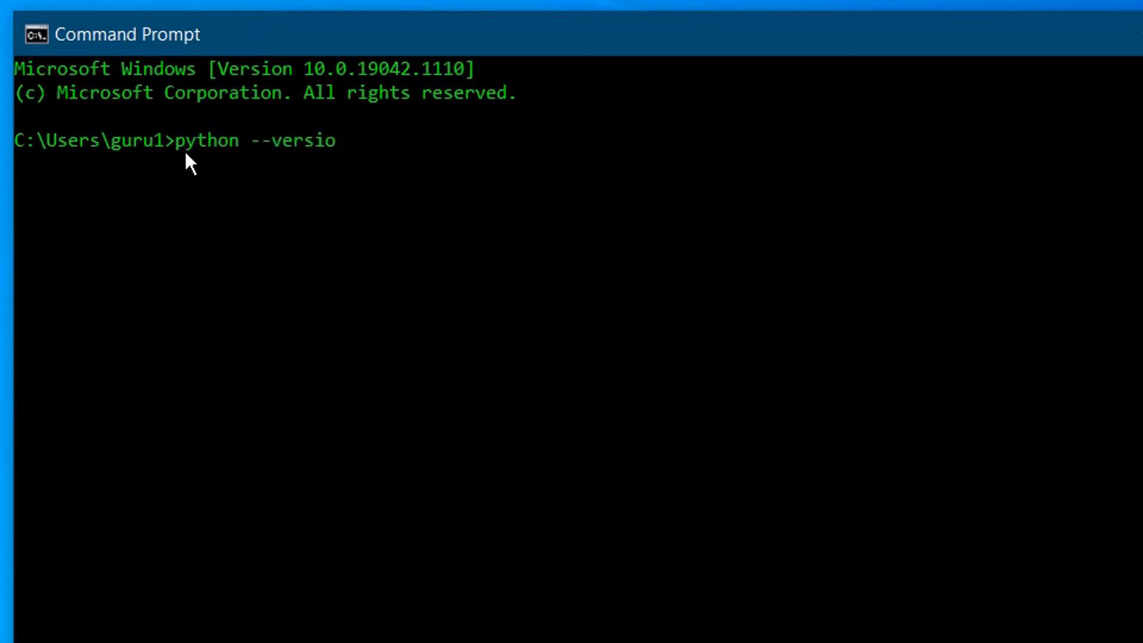
{"action": "type", "text": "n"}
{"action": "key", "text": "Return"}
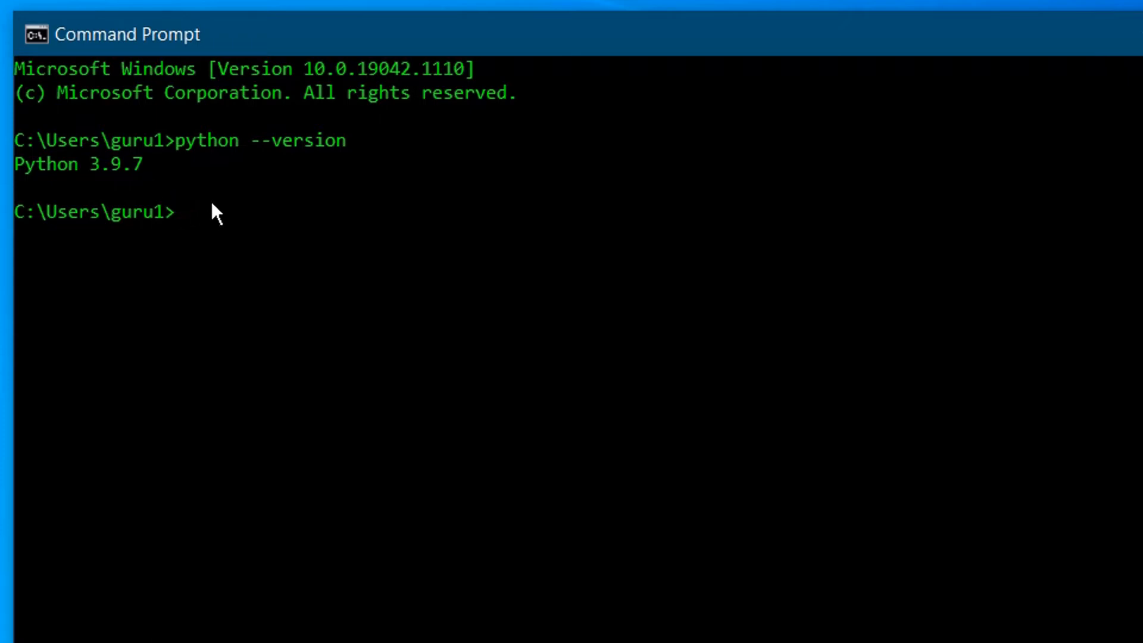
{"action": "type", "text": "pip --version"}
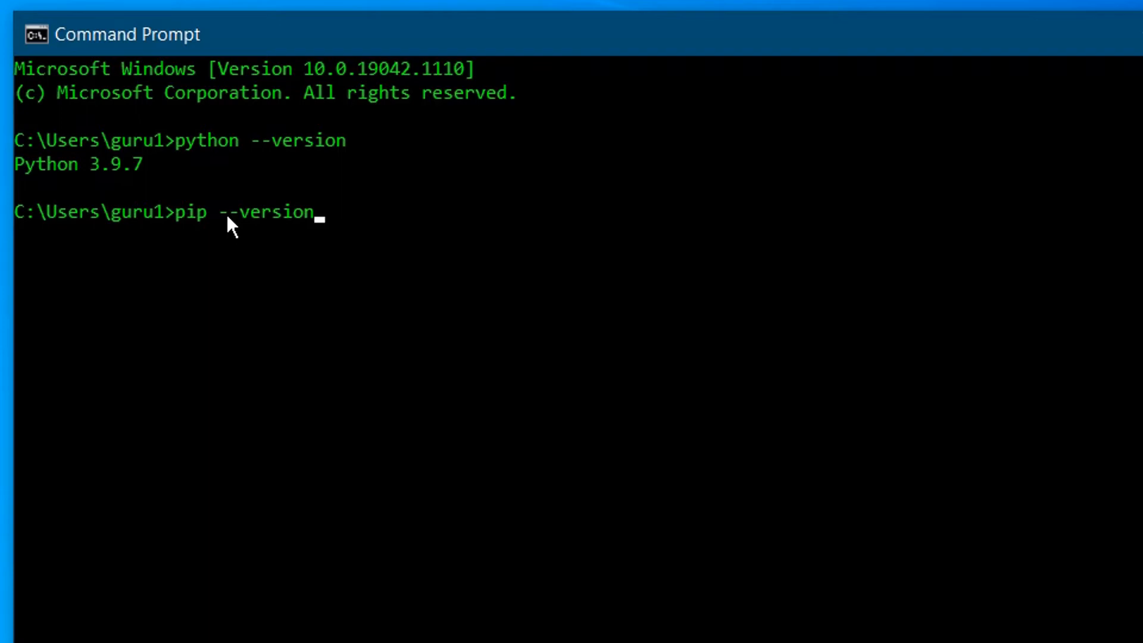
{"action": "key", "text": "Return"}
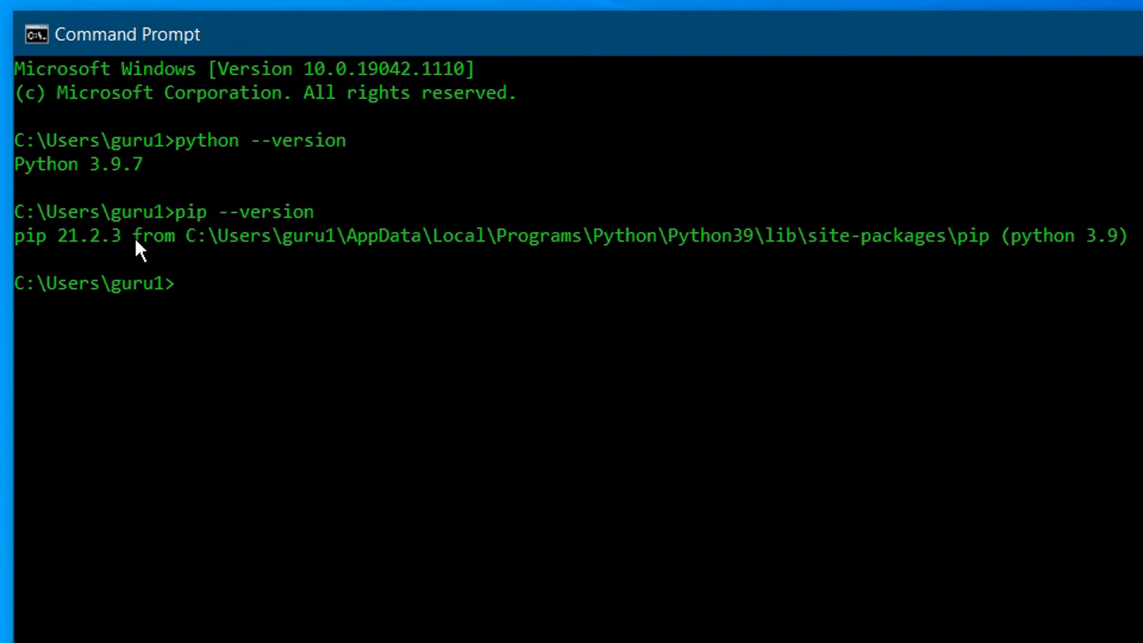
Highlight pip's Python39 site-packages install path in the output, then clear the selection.
{"action": "left_click", "coordinate": [190, 237]}
{"action": "left_click_drag", "start_coordinate": [190, 237], "coordinate": [857, 225]}
{"action": "left_click_drag", "start_coordinate": [941, 239], "coordinate": [990, 238]}
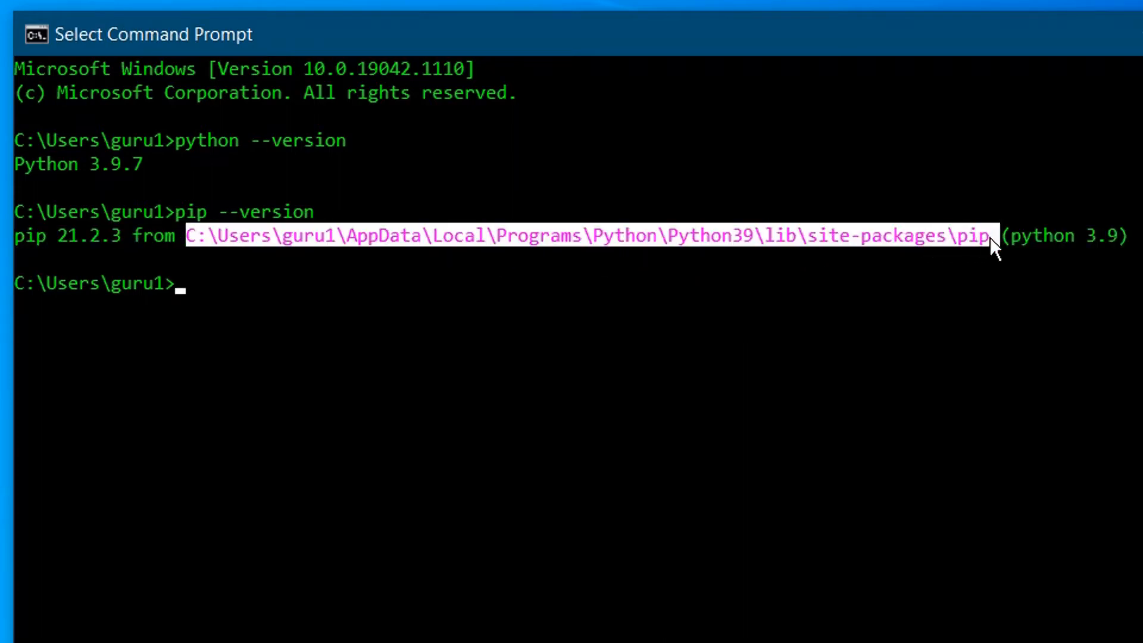
{"action": "left_click", "coordinate": [234, 282]}
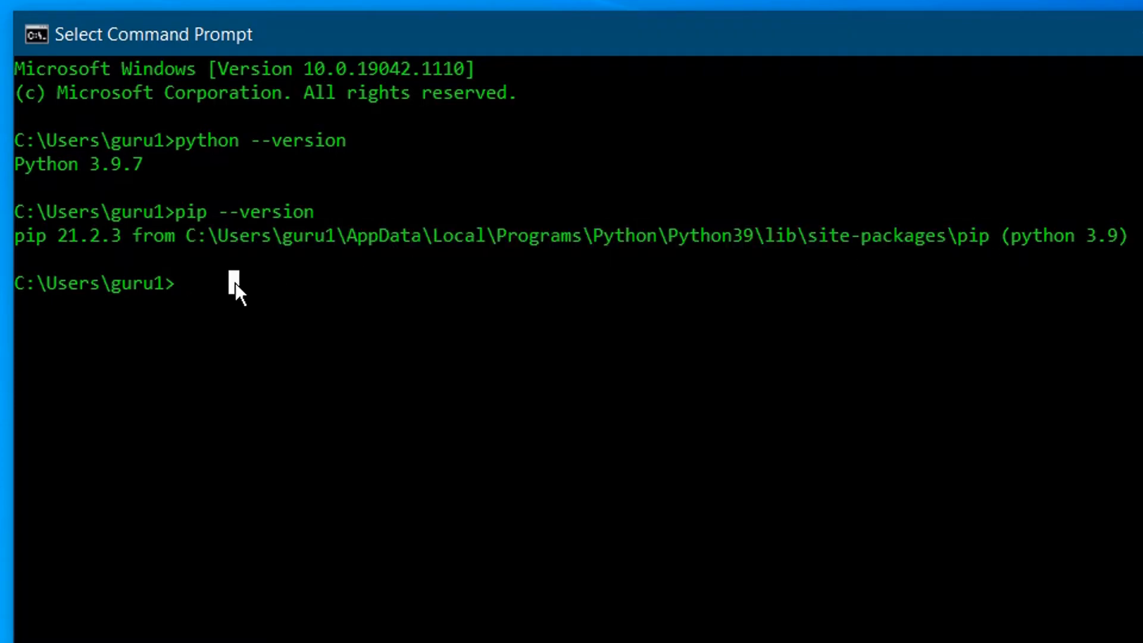
{"action": "left_click", "coordinate": [202, 286]}
Start the python interpreter and print "Techstudio82".
{"action": "type", "text": "pytho"}
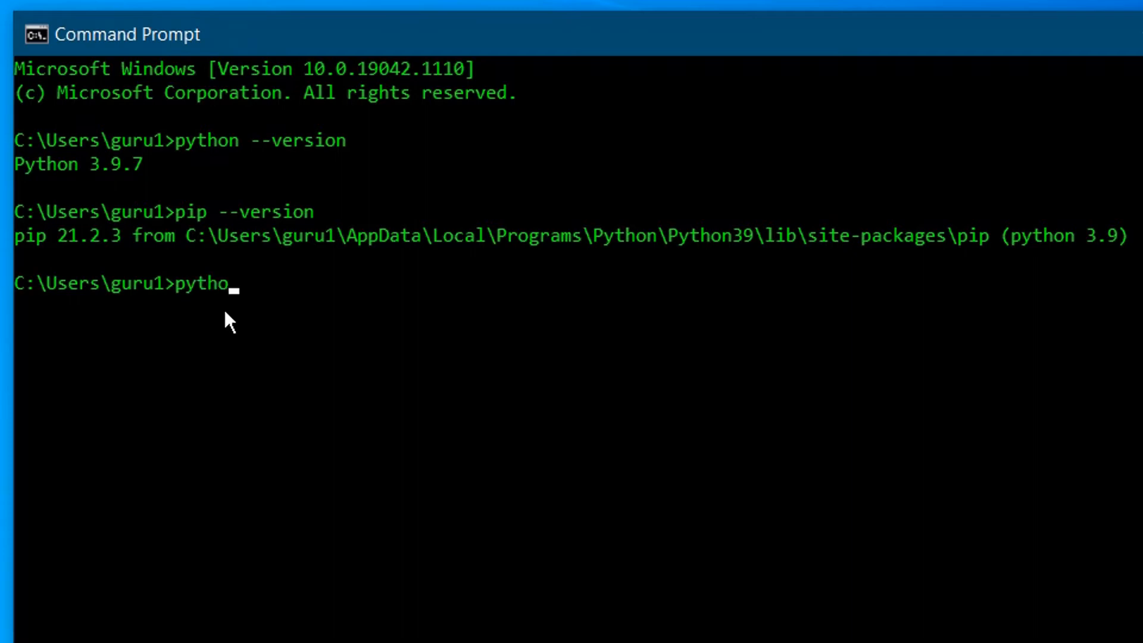
{"action": "type", "text": "n"}
{"action": "key", "text": "Return"}
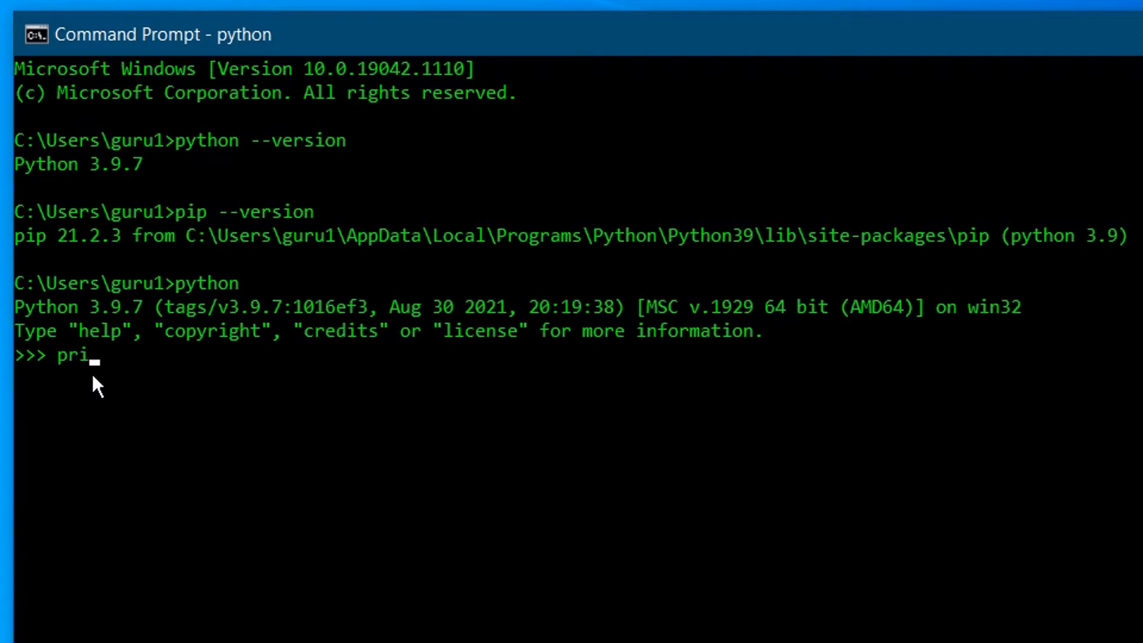
{"action": "type", "text": "print(\"Techstudio"}
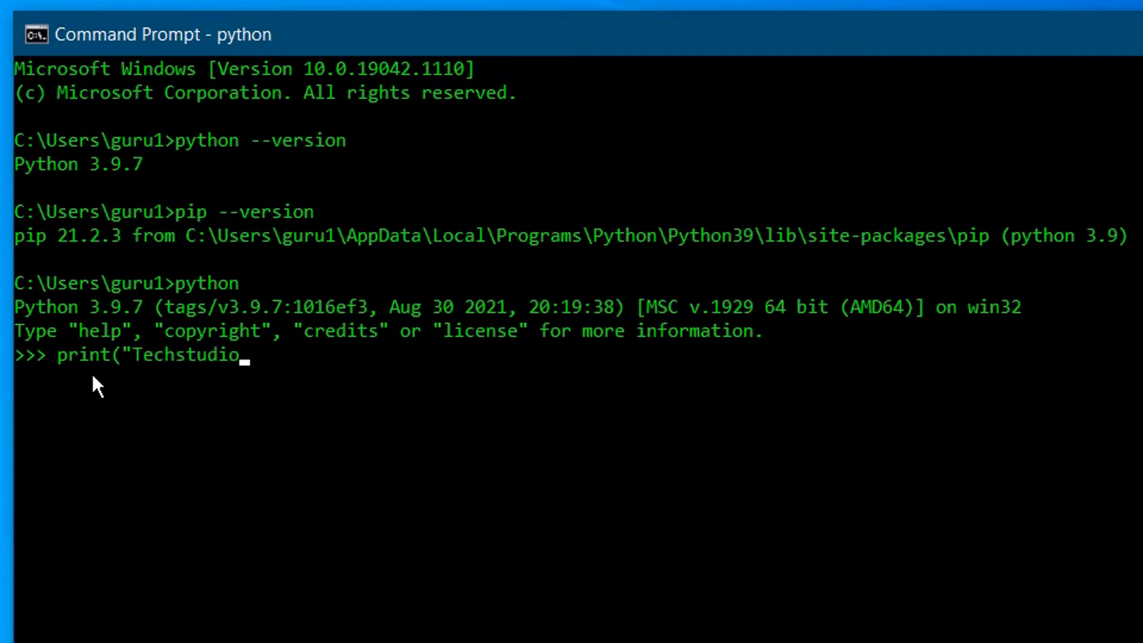
{"action": "type", "text": "82\")"}
{"action": "key", "text": "Return"}
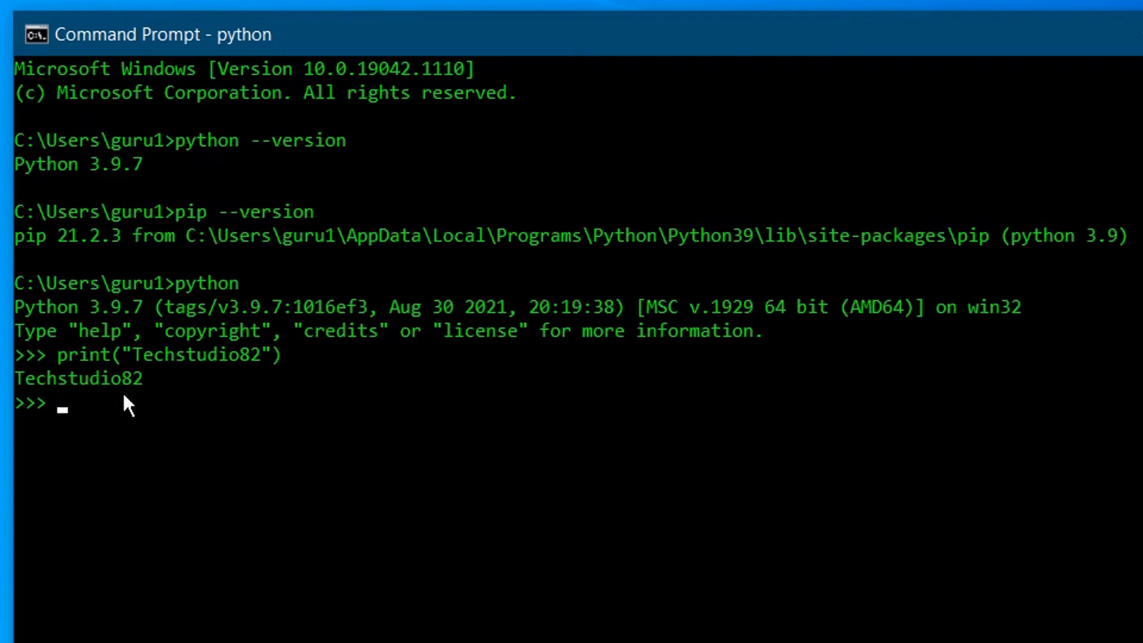
Exit the Python interpreter and then close Command Prompt with exit.
{"action": "type", "text": "exit("}
{"action": "key", "text": "Return"}
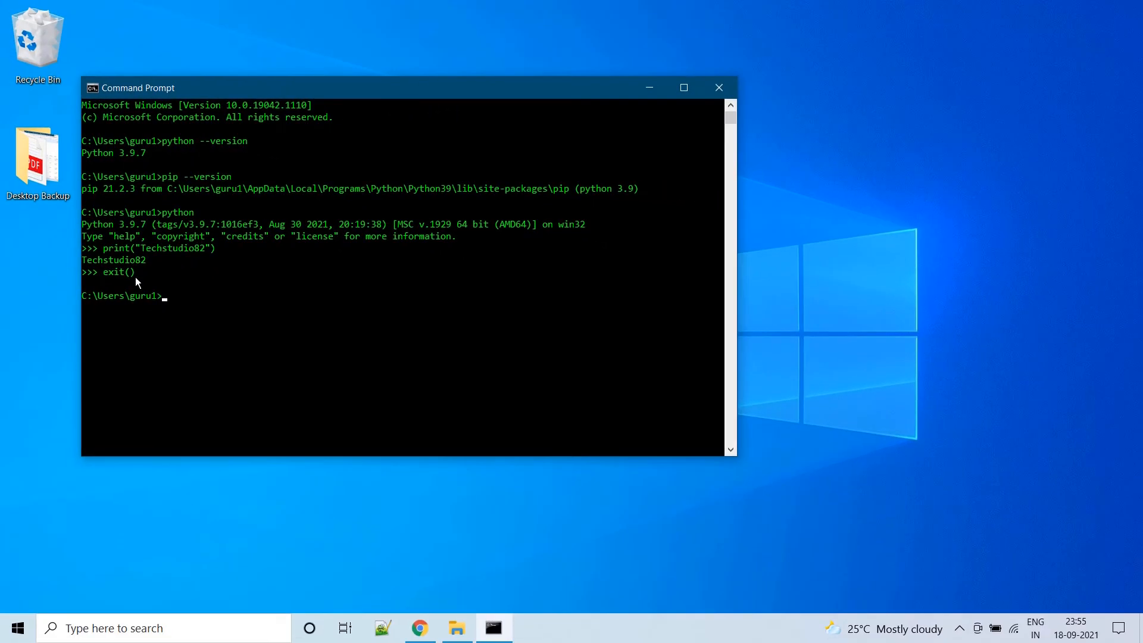
{"action": "type", "text": "exit"}
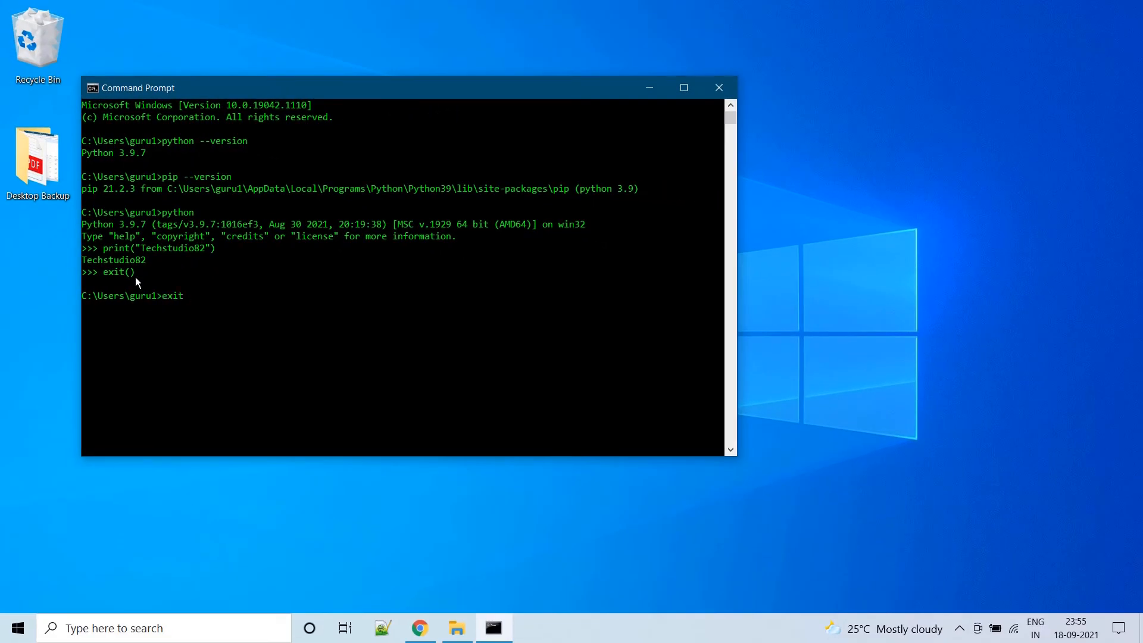
{"action": "key", "text": "Return"}
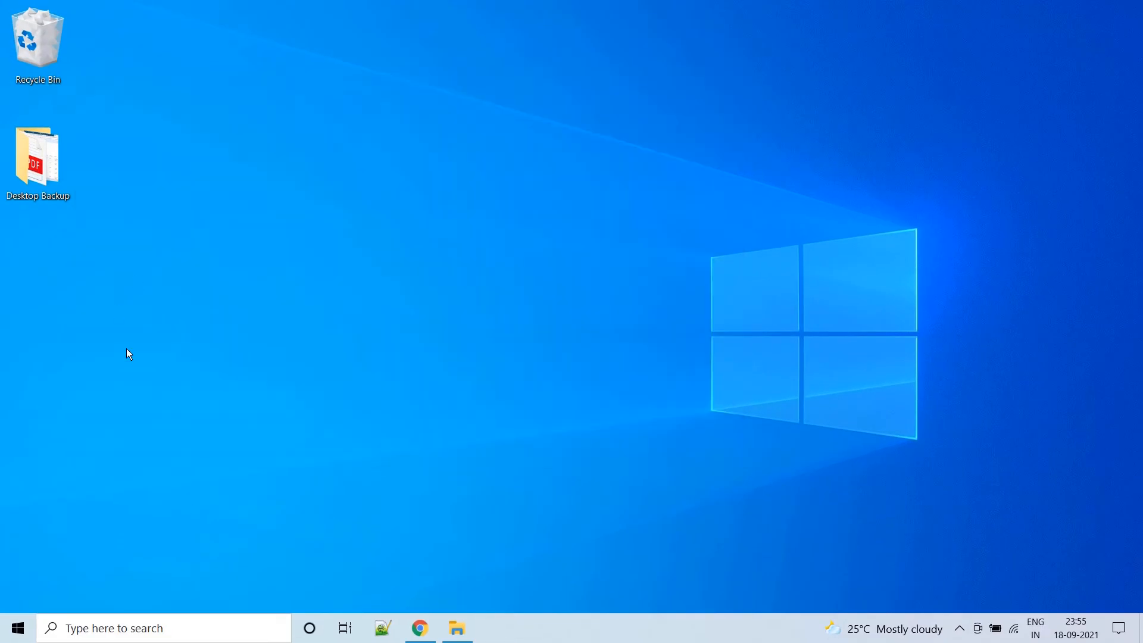
Find IDLE through Windows search with 'idle' and launch it.
{"action": "left_click", "coordinate": [145, 629]}
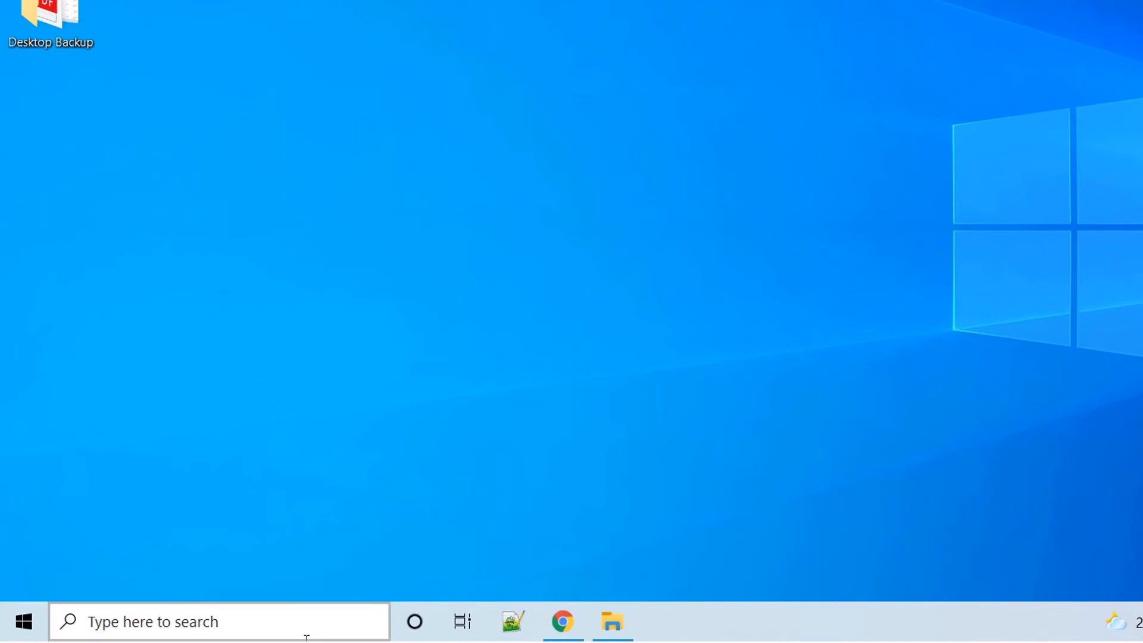
{"action": "left_click", "coordinate": [195, 620]}
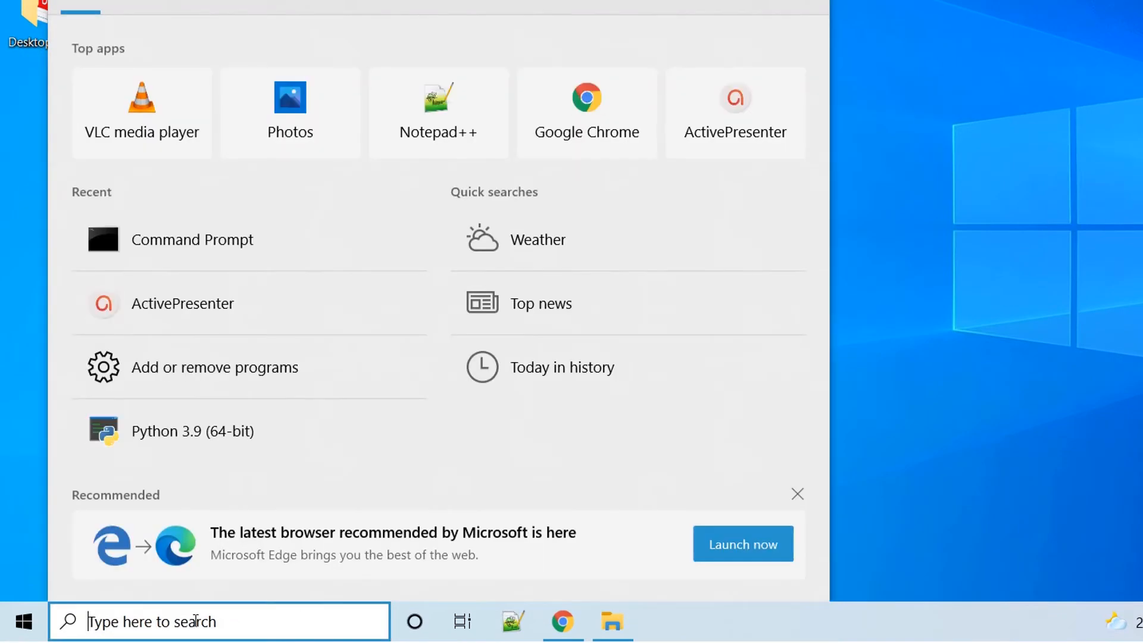
{"action": "type", "text": "idle"}
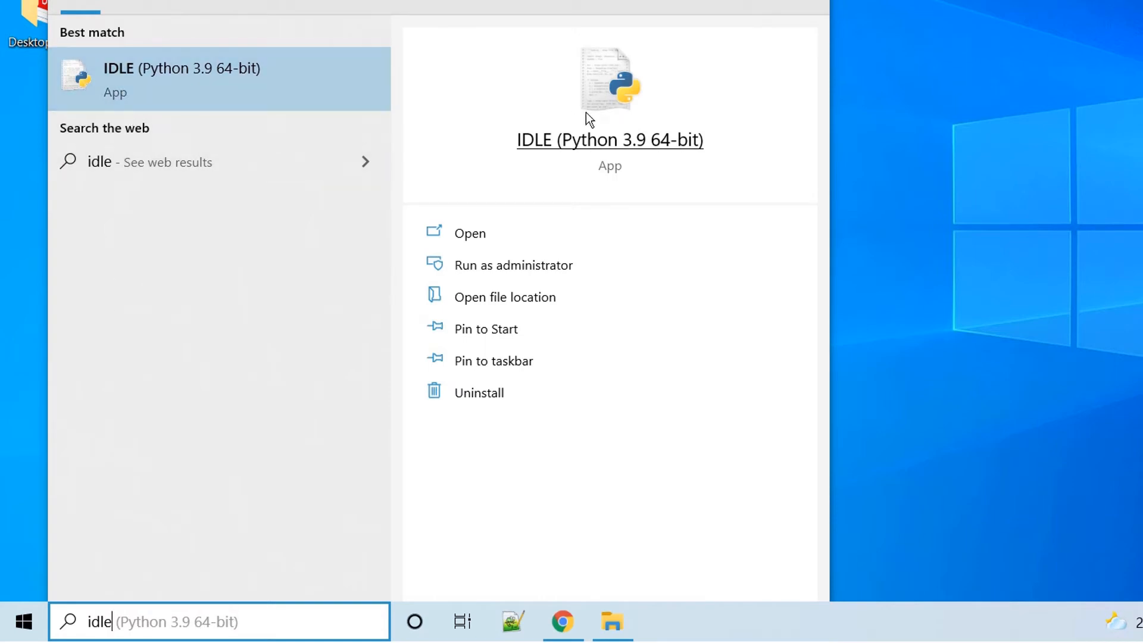
{"action": "left_click", "coordinate": [474, 238]}
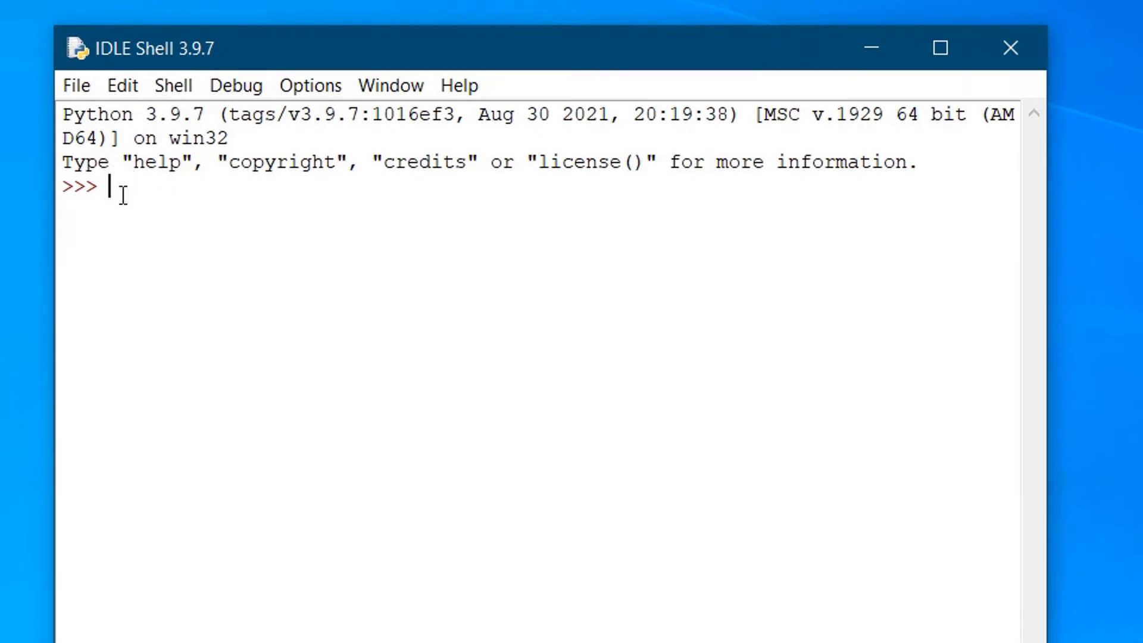
Run print("Please Subscribe") in IDLE Shell, then close the shell and reopen search.
{"action": "type", "text": "print"}
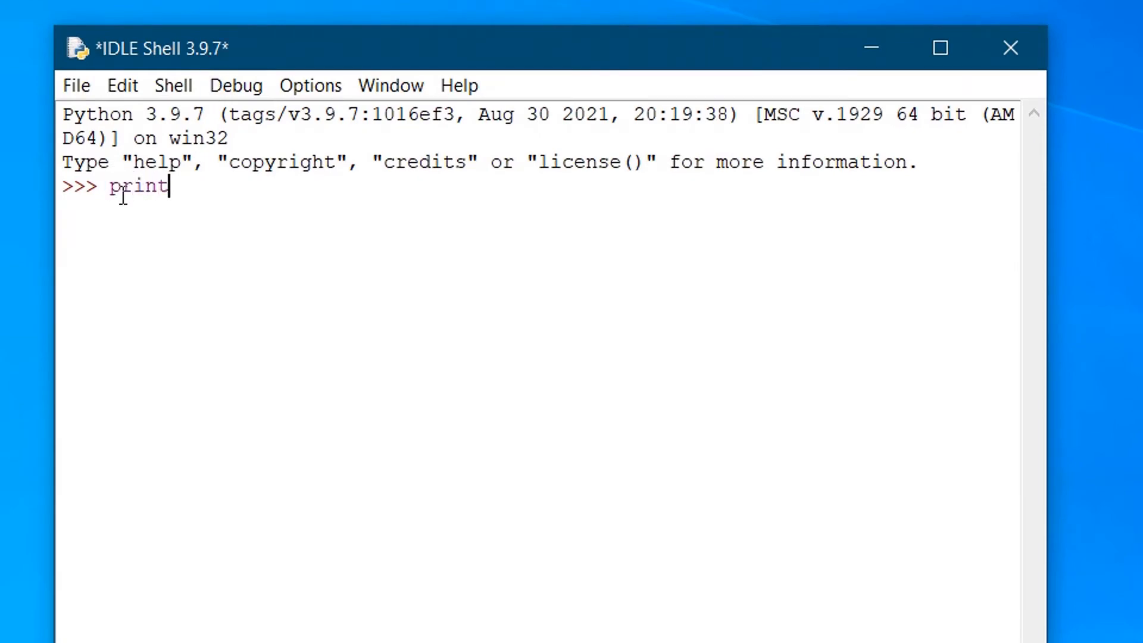
{"action": "type", "text": "(\""}
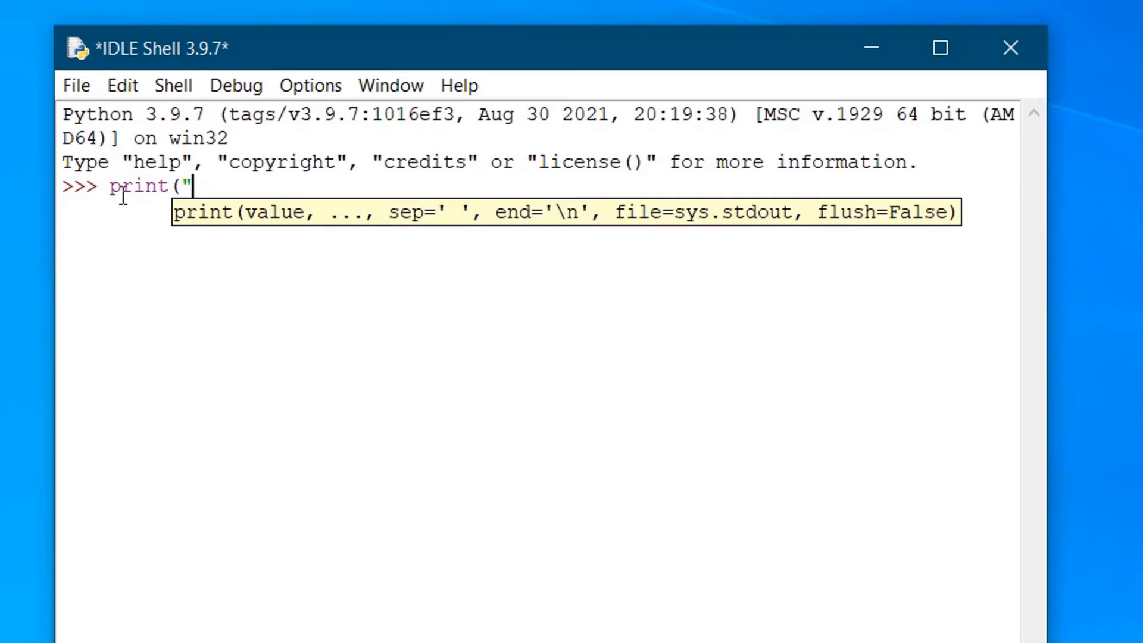
{"action": "type", "text": "Please Subscrine"}
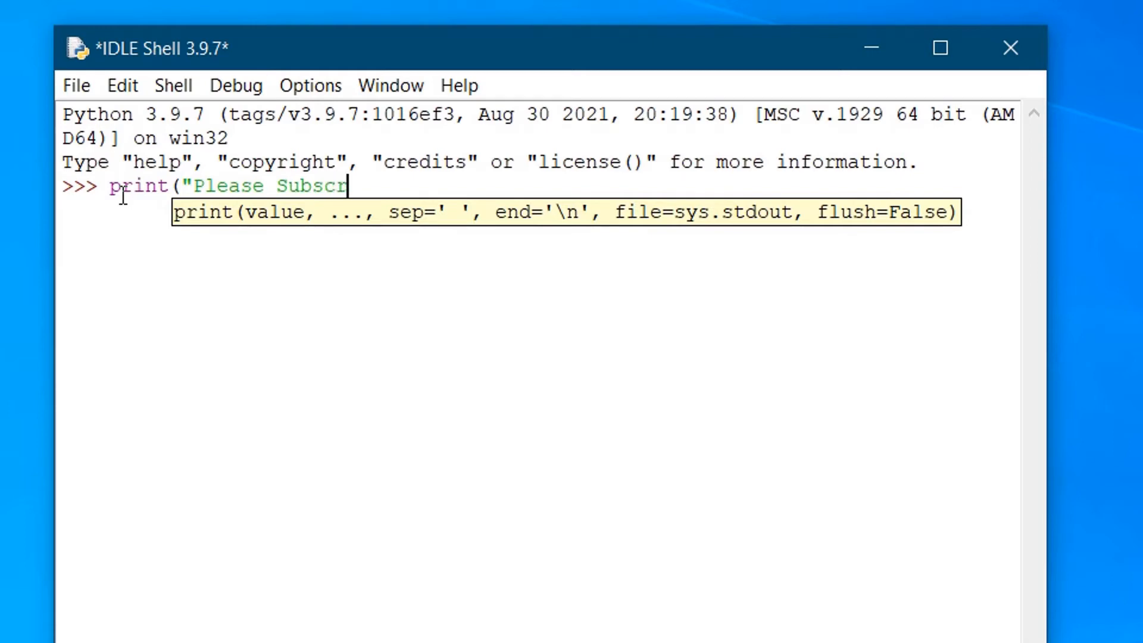
{"action": "key", "text": "BackSpace"}
{"action": "key", "text": "BackSpace"}
{"action": "type", "text": "be\")"}
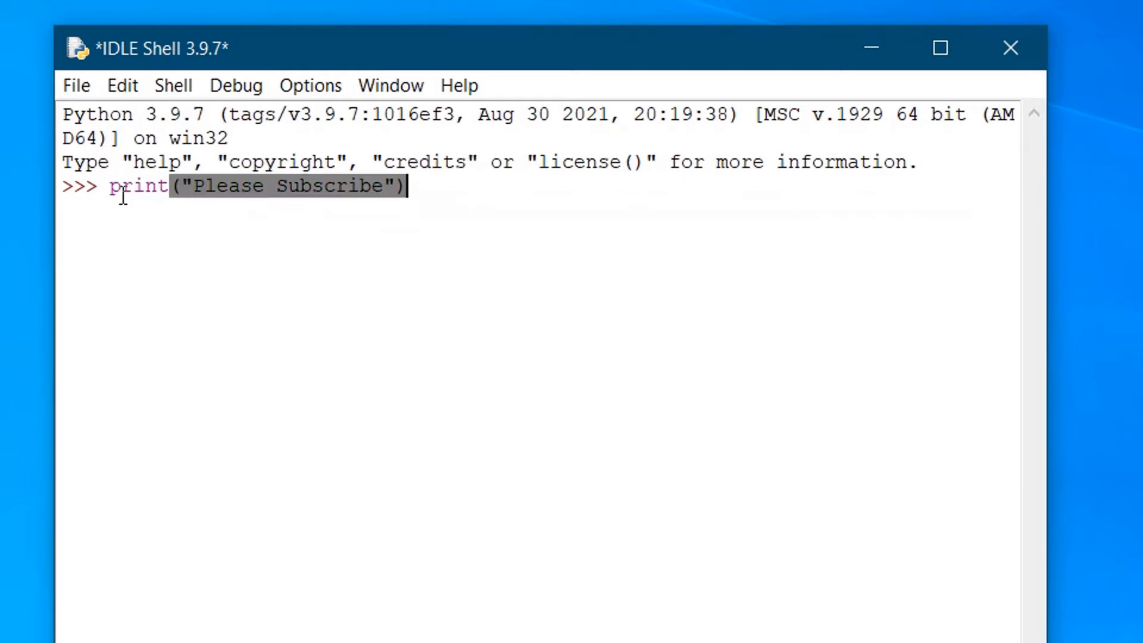
{"action": "key", "text": "Return"}
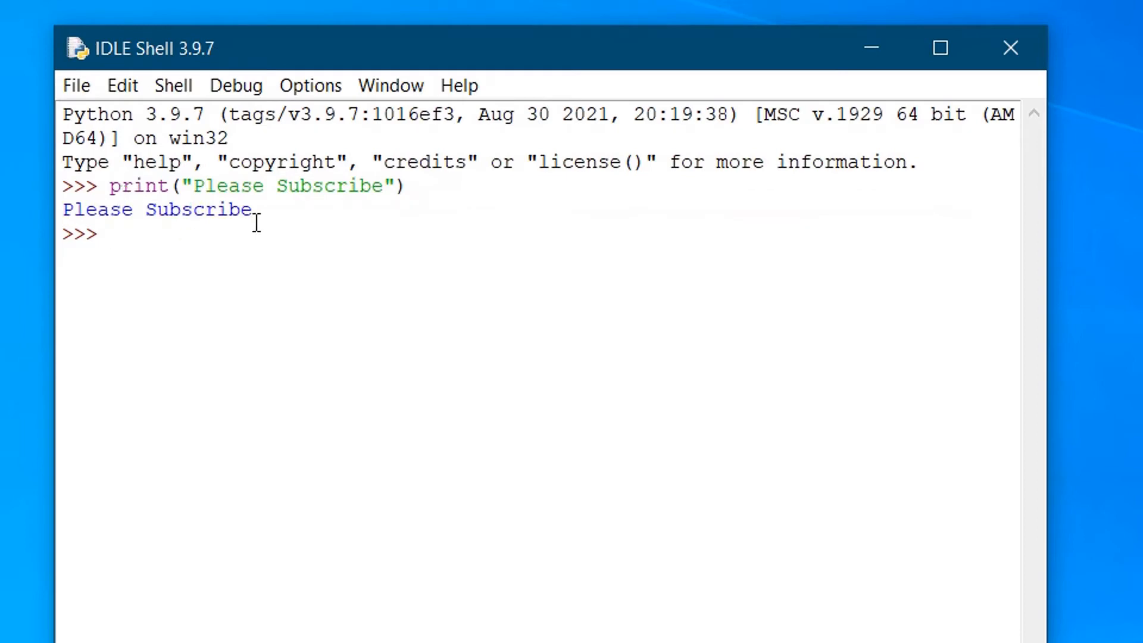
{"action": "left_click_drag", "start_coordinate": [253, 211], "coordinate": [62, 215]}
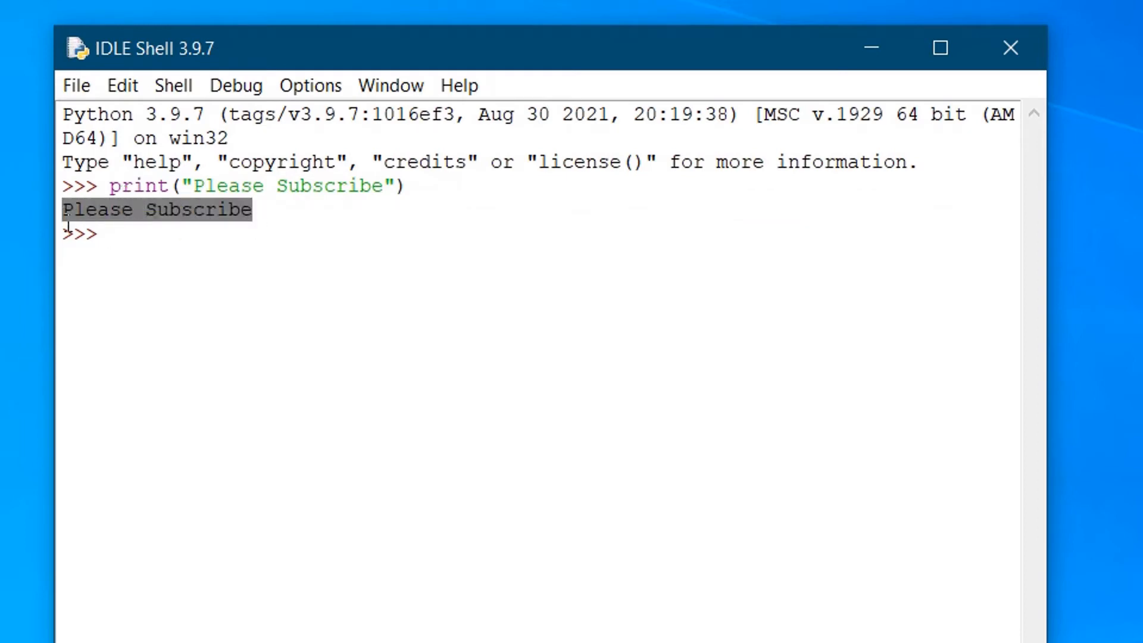
{"action": "left_click", "coordinate": [123, 244]}
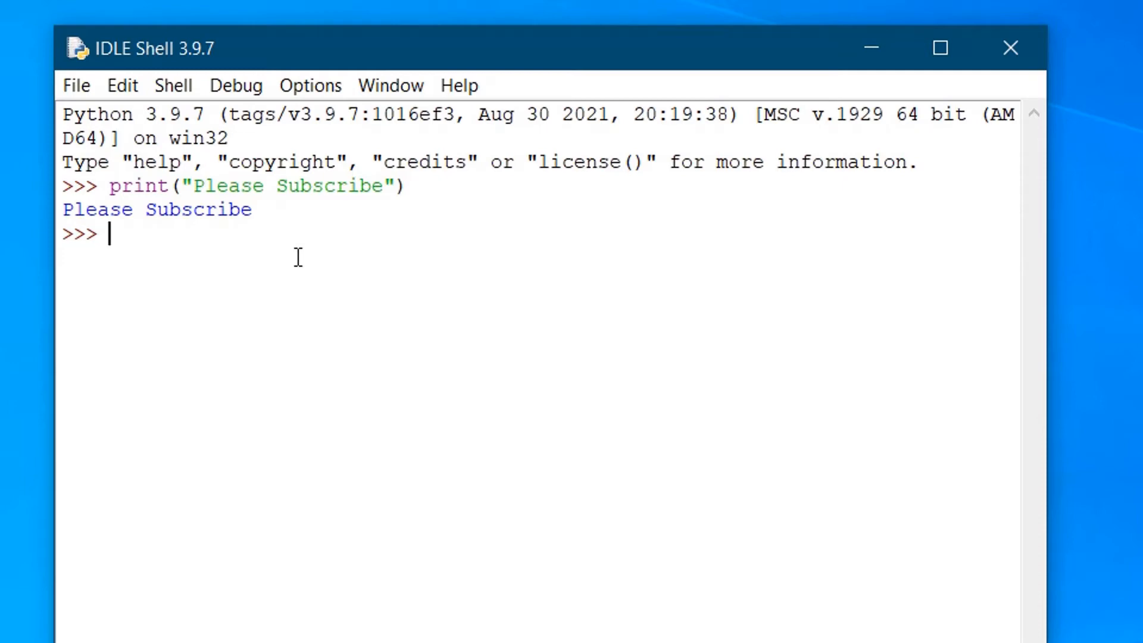
{"action": "left_click", "coordinate": [1010, 49]}
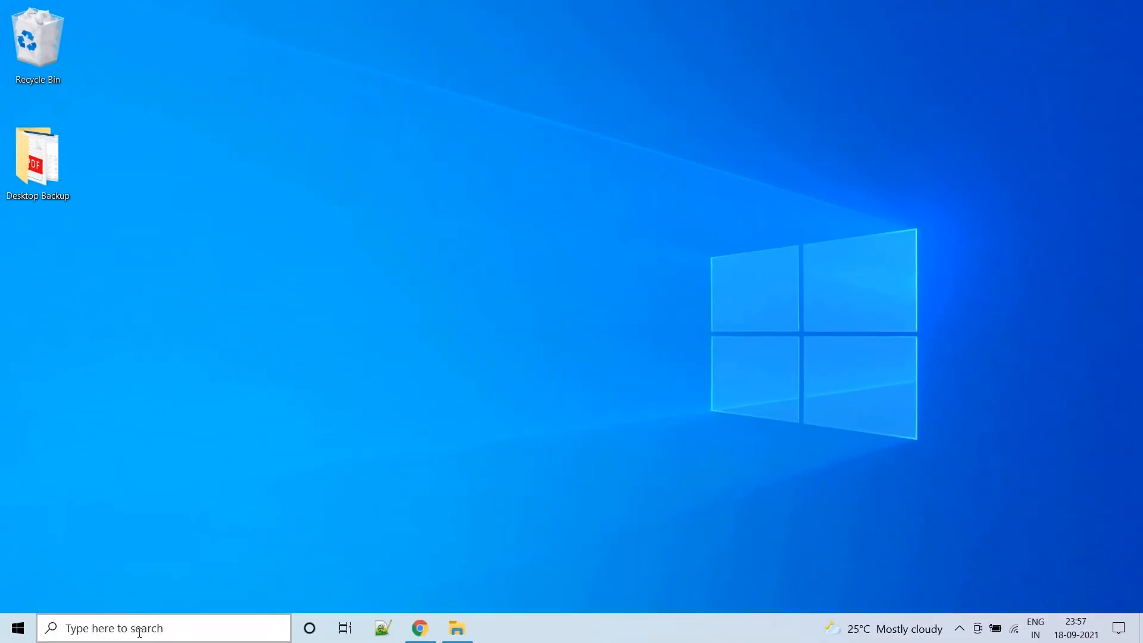
{"action": "left_click", "coordinate": [129, 626]}
Launch the Python 3.9 (64-bit) console from search and run print("Hey Buddy").
{"action": "type", "text": "py"}
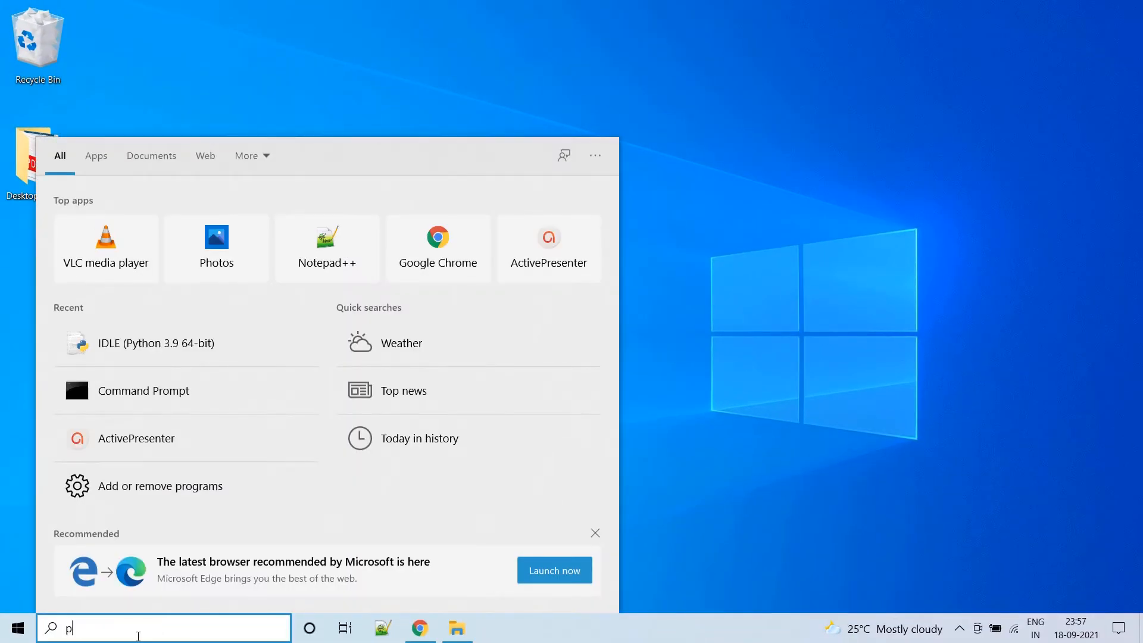
{"action": "type", "text": "thon"}
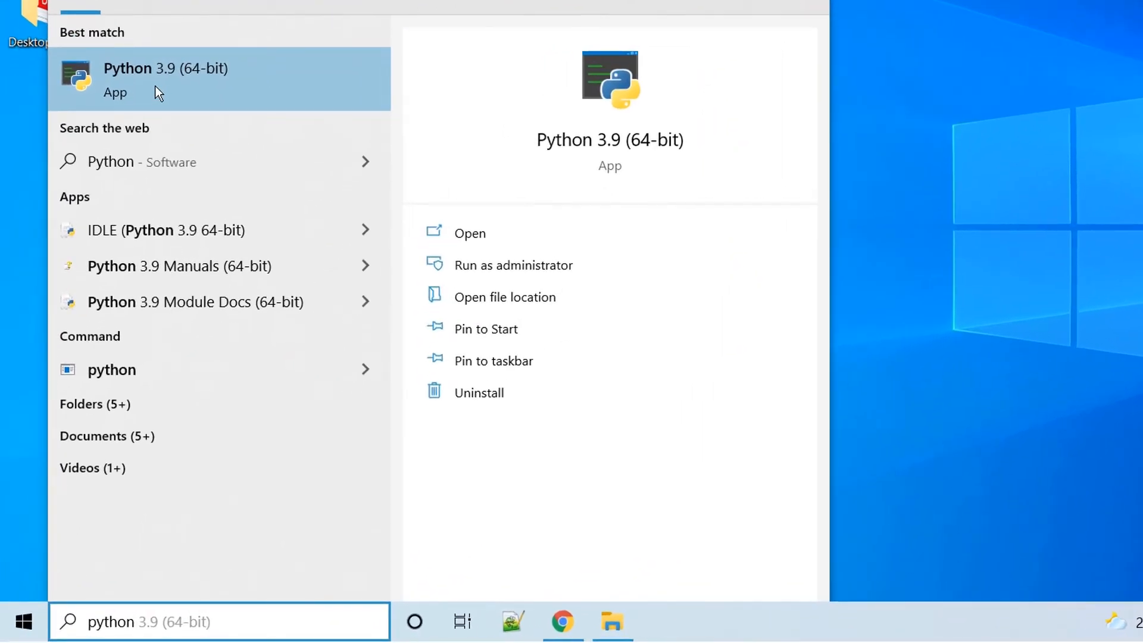
{"action": "left_click", "coordinate": [156, 88]}
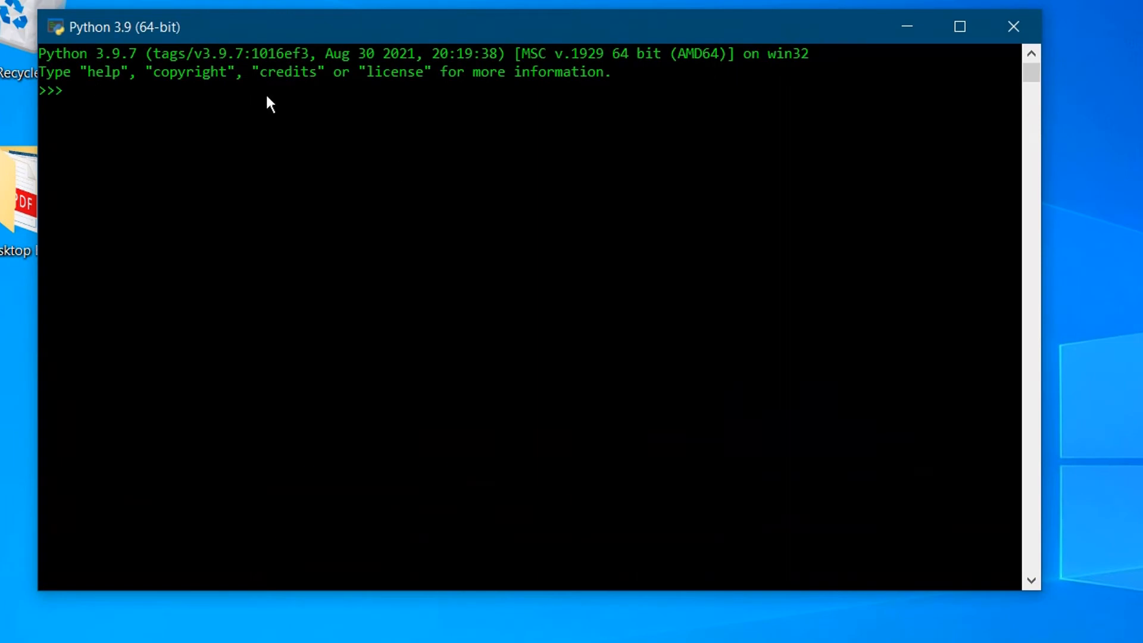
{"action": "left_click_drag", "start_coordinate": [329, 26], "coordinate": [631, 55]}
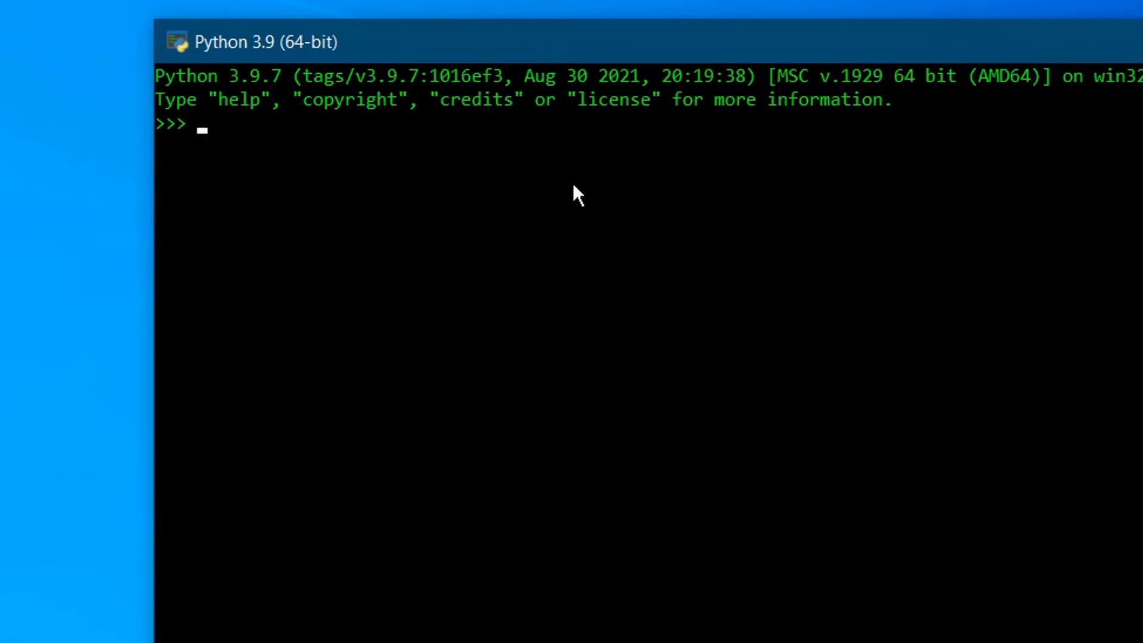
{"action": "type", "text": "print(\"Hey Buddy"}
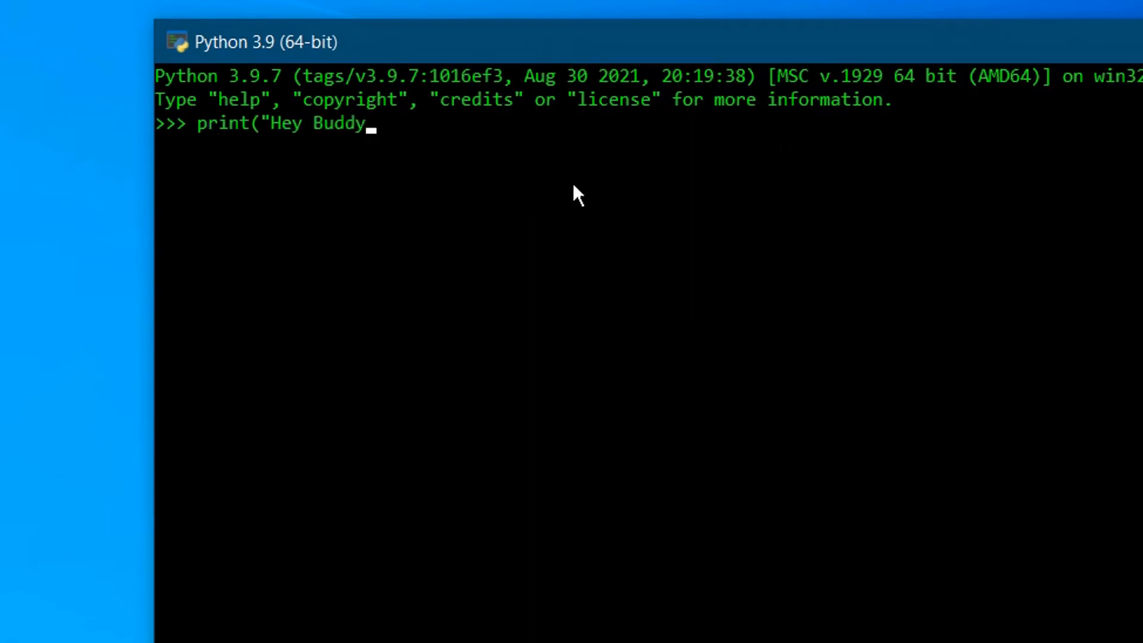
{"action": "type", "text": "\")"}
{"action": "key", "text": "Return"}
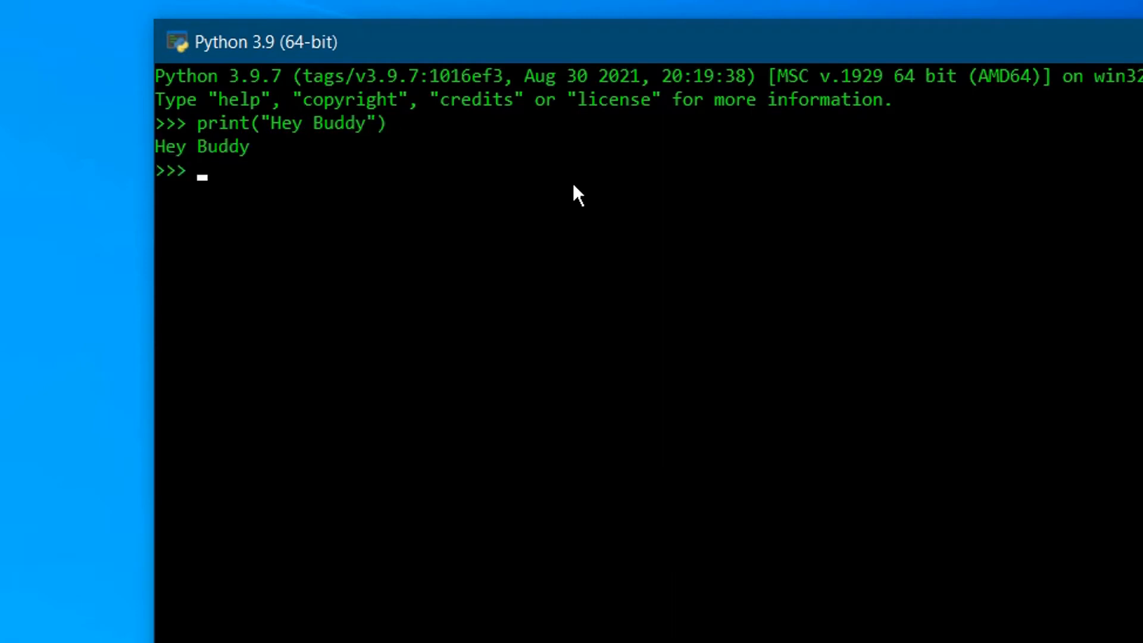
{"action": "left_click_drag", "start_coordinate": [255, 147], "coordinate": [158, 148]}
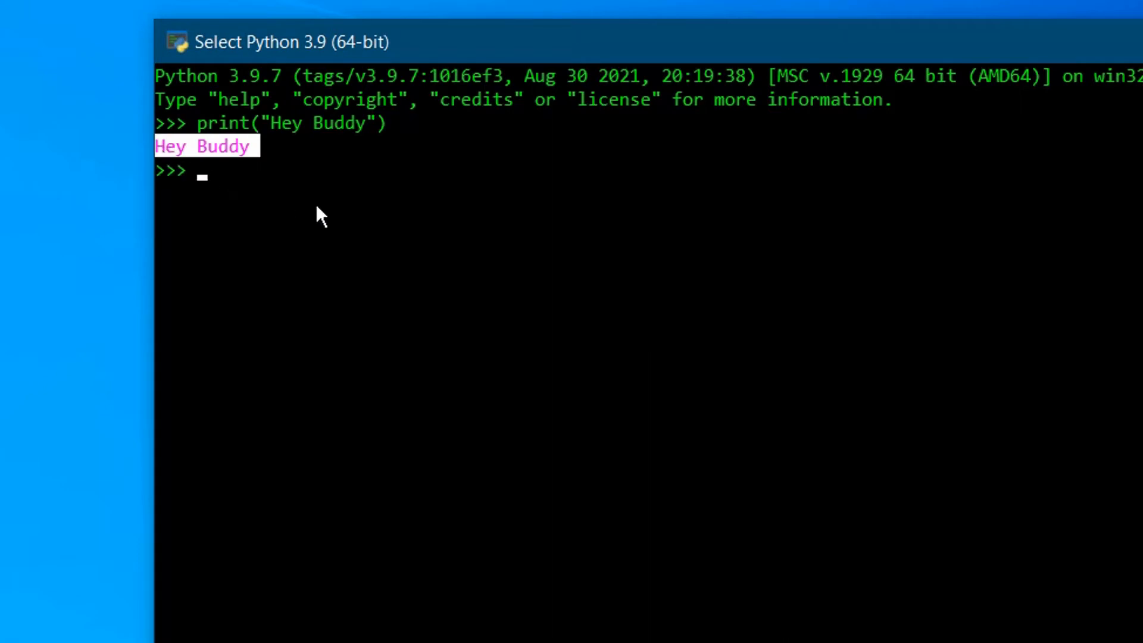
Exit Python with Ctrl+Z and Enter, closing the console.
{"action": "type", "text": "exit"}
{"action": "key", "text": "Escape"}
{"action": "key", "text": "ctrl+z"}
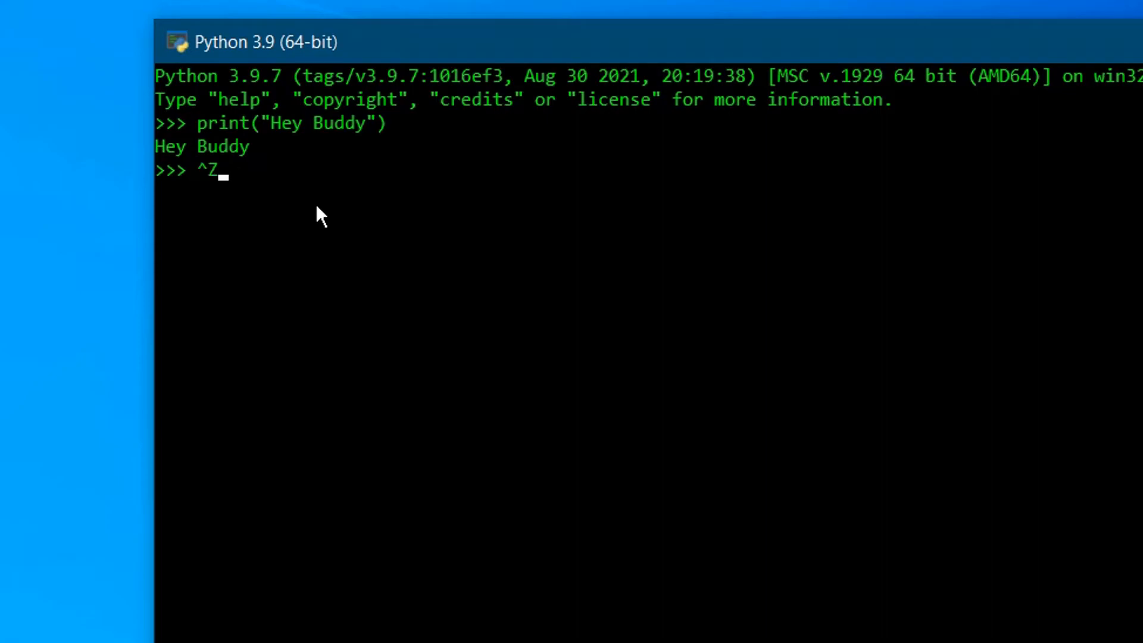
{"action": "key", "text": "Return"}
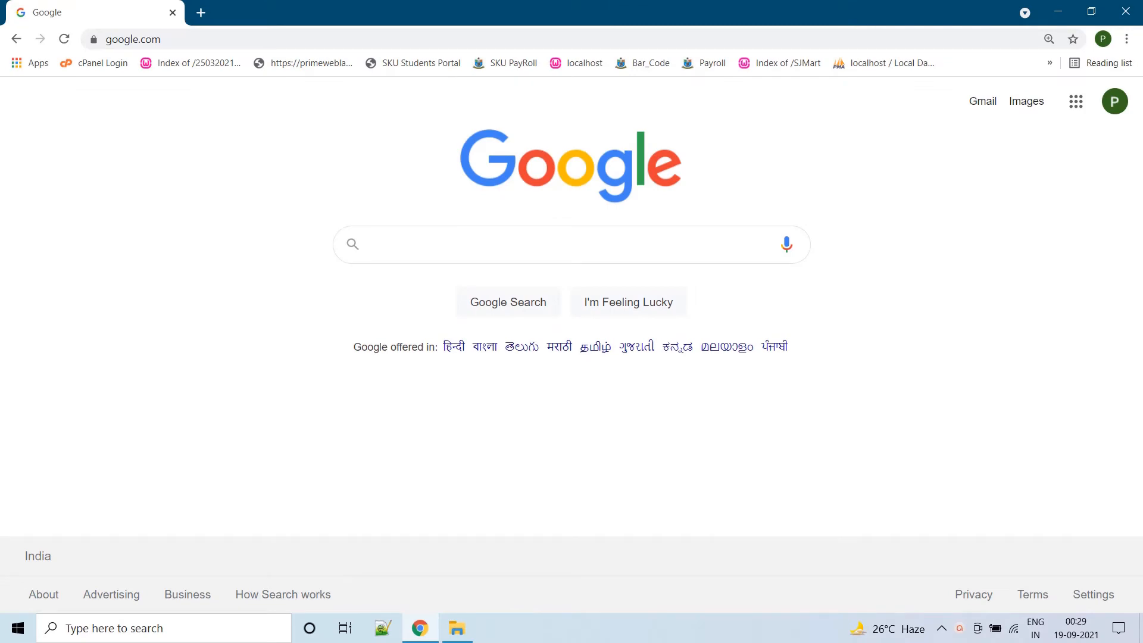
Search Google for 'download mysql installer'.
{"action": "type", "text": "download mysql installer"}
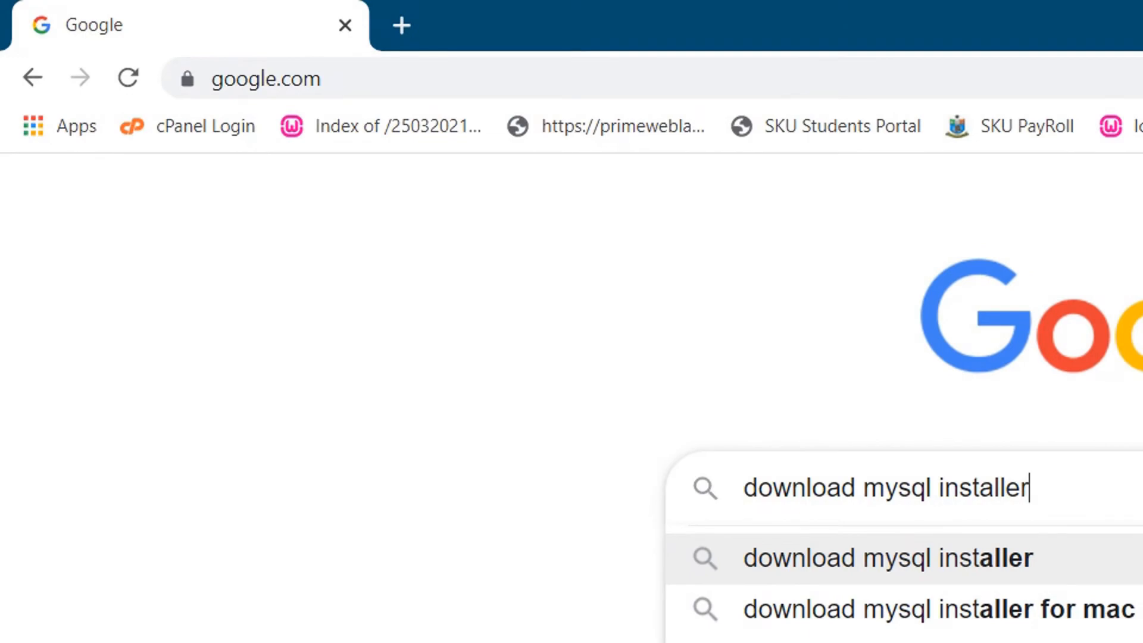
{"action": "key", "text": "Return"}
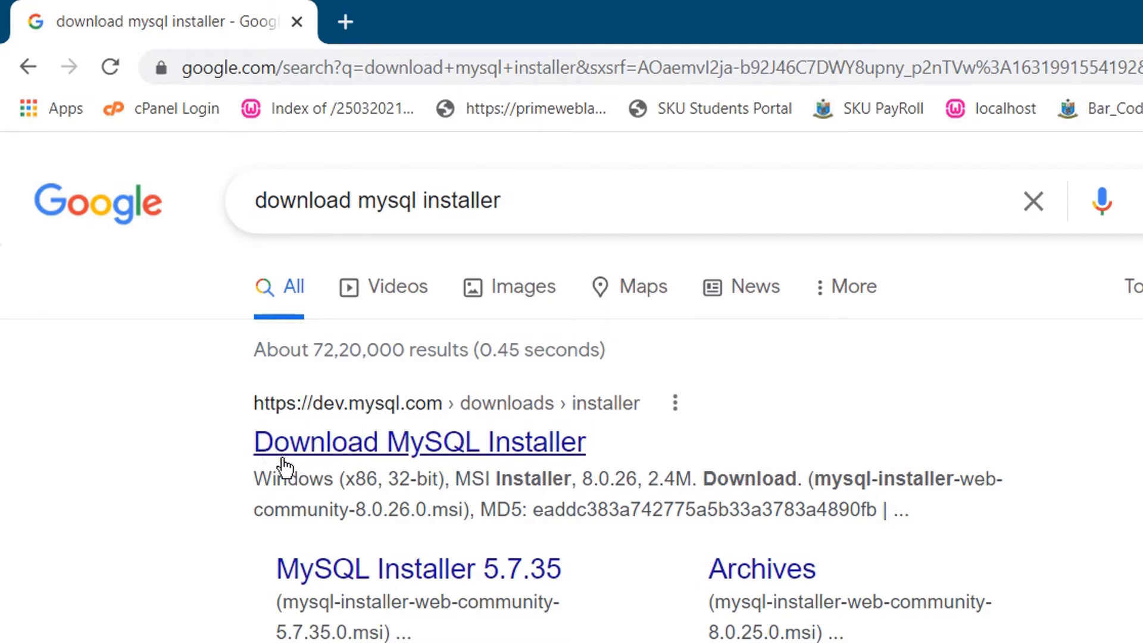
Open the MySQL Installer 8.0.26 download page with Microsoft Windows and compare the installers.
{"action": "left_click", "coordinate": [368, 450]}
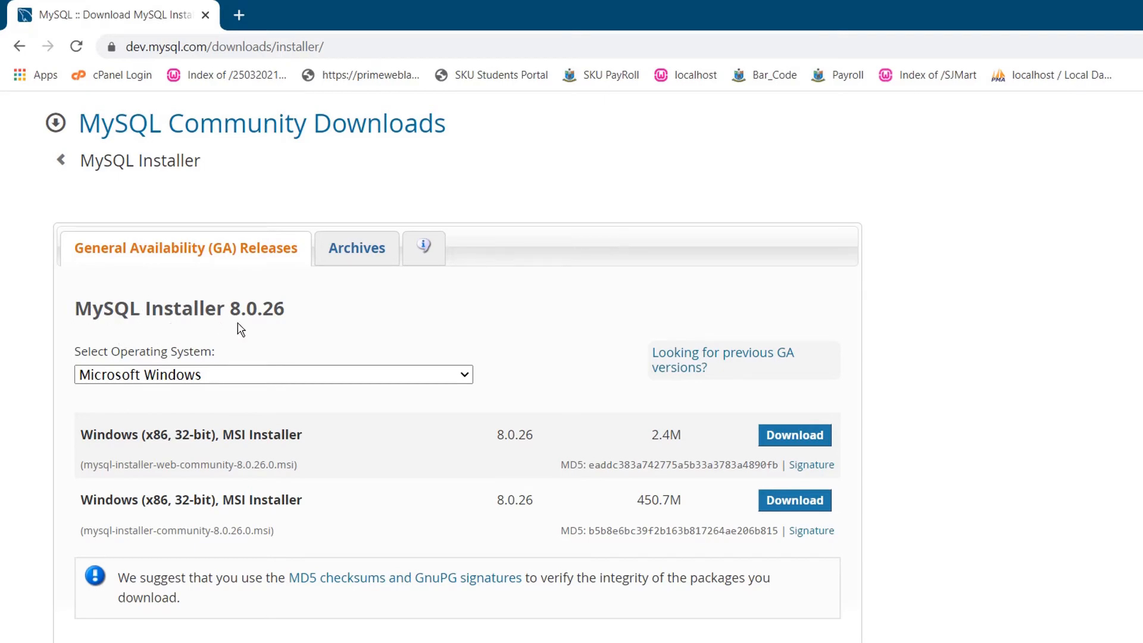
{"action": "left_click_drag", "start_coordinate": [294, 316], "coordinate": [73, 308]}
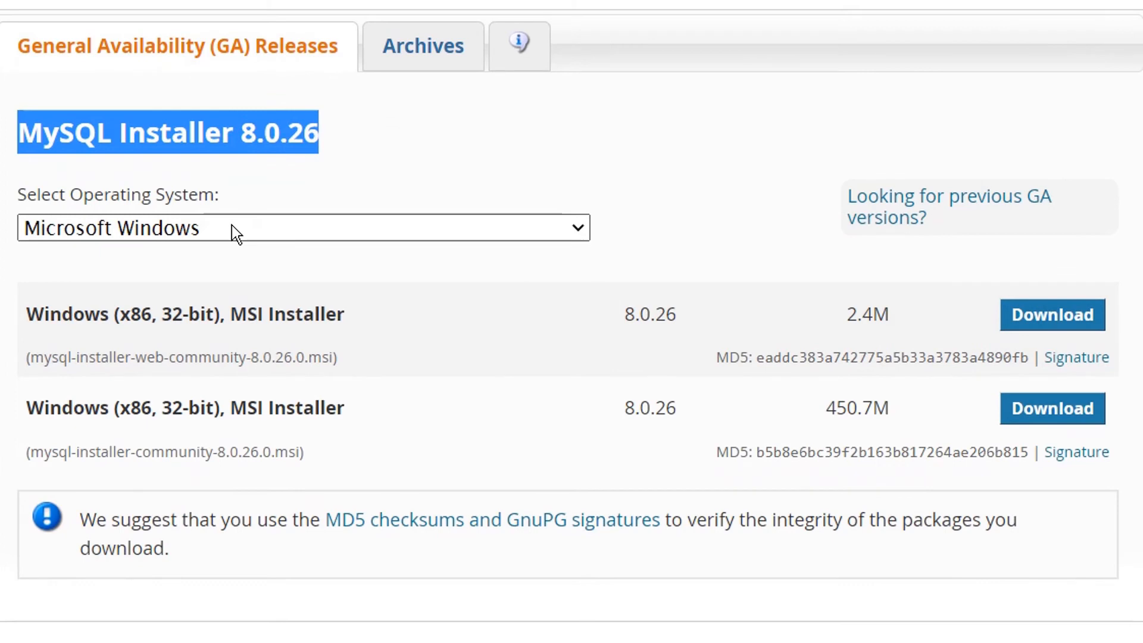
{"action": "left_click", "coordinate": [232, 226]}
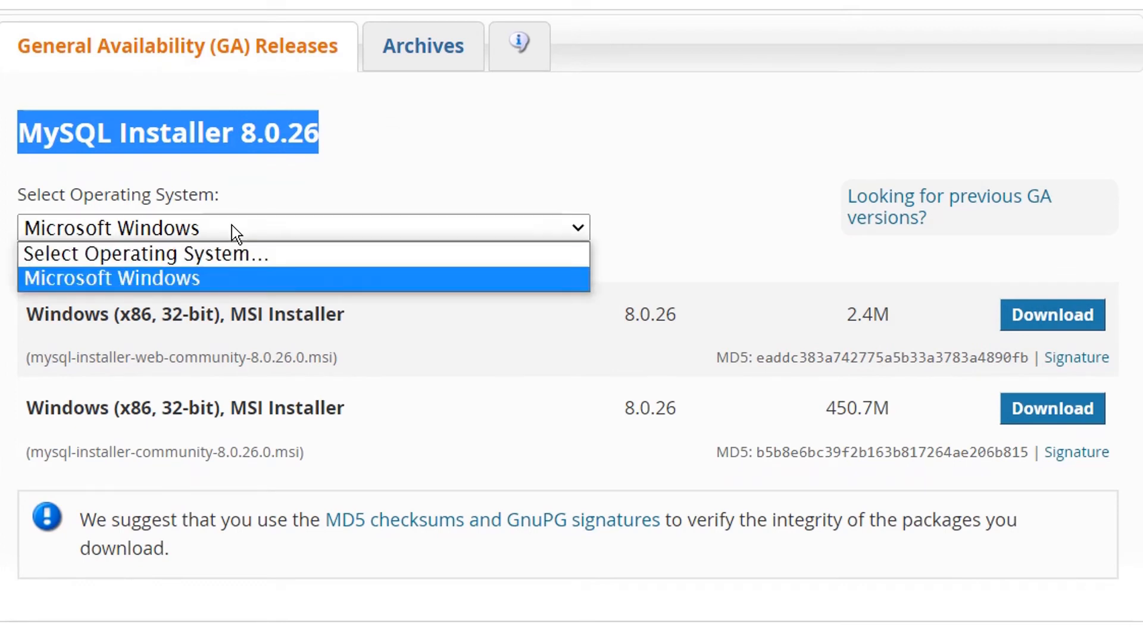
{"action": "left_click", "coordinate": [232, 226]}
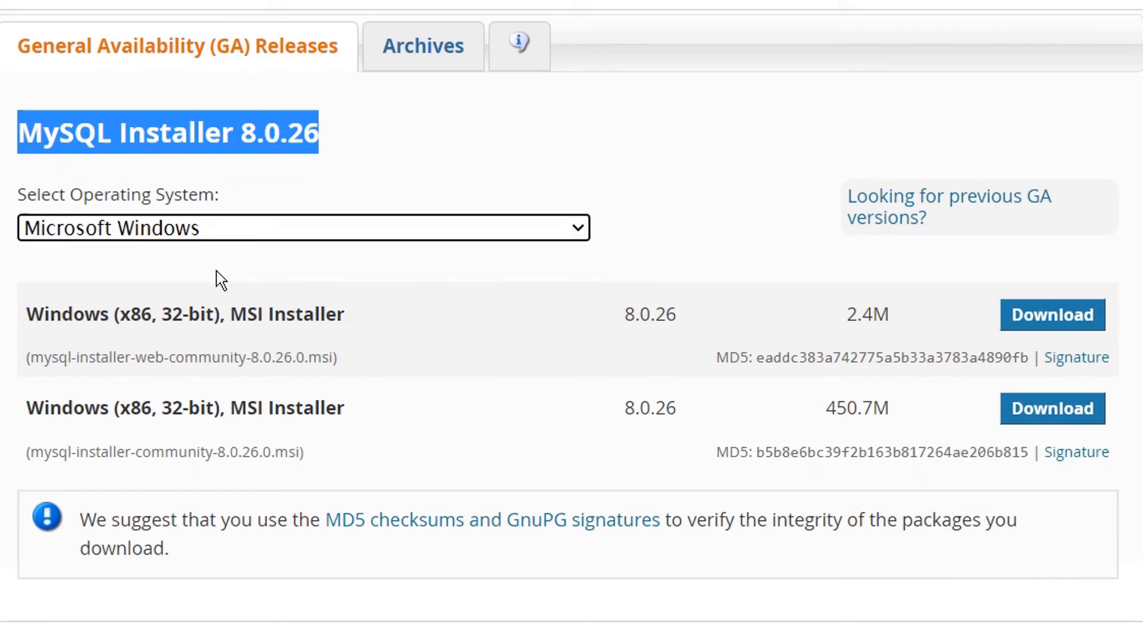
{"action": "left_click", "coordinate": [194, 262]}
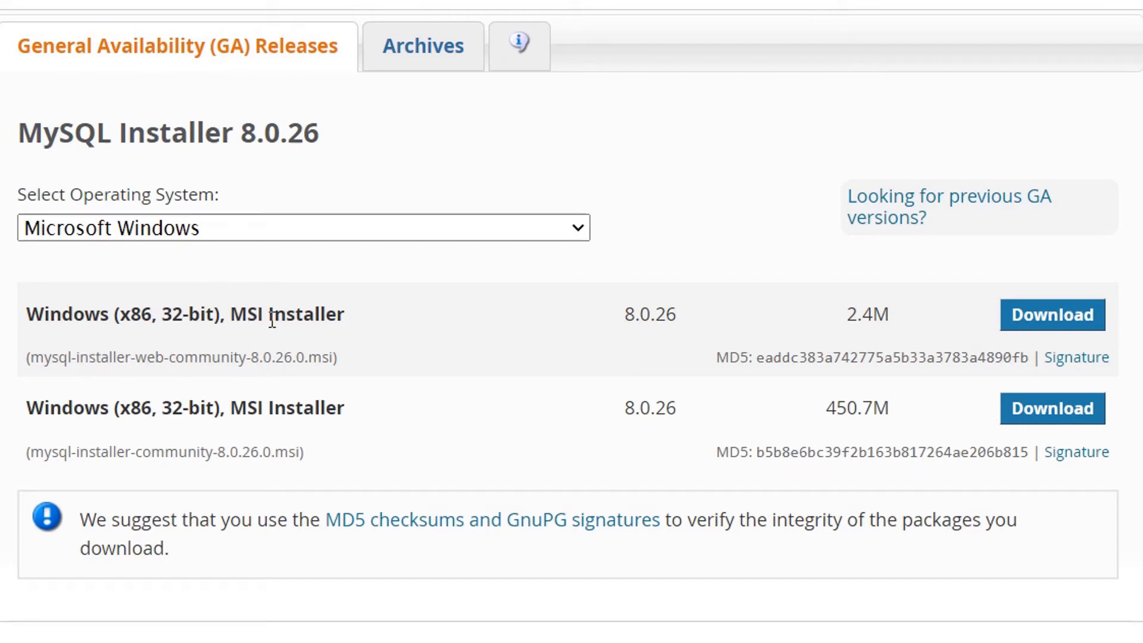
{"action": "left_click_drag", "start_coordinate": [165, 410], "coordinate": [216, 411]}
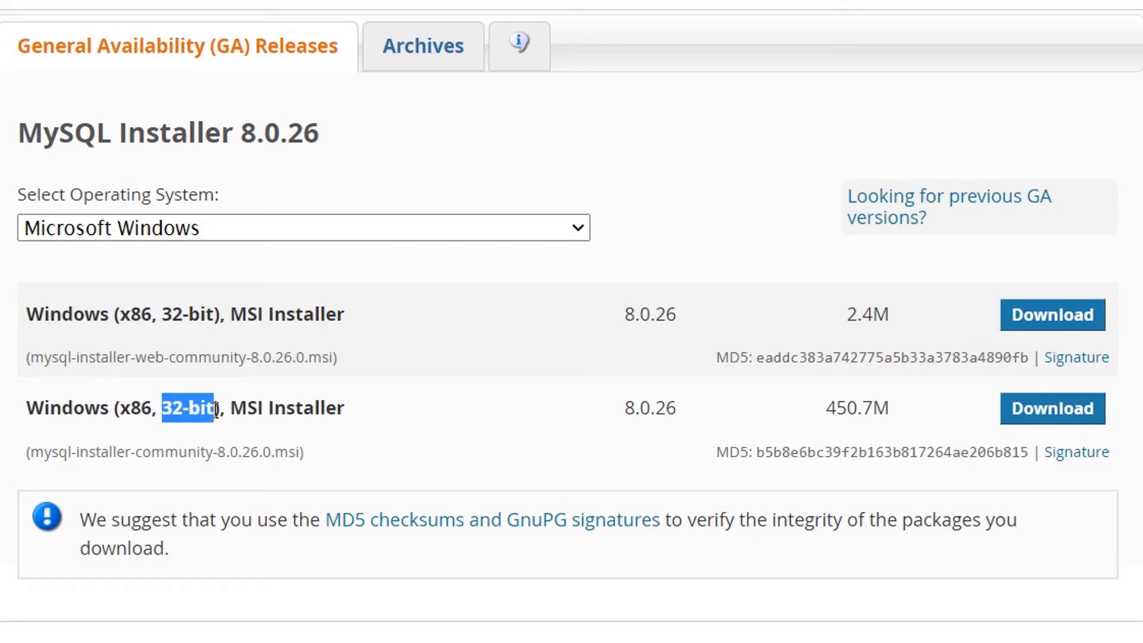
{"action": "left_click", "coordinate": [131, 430]}
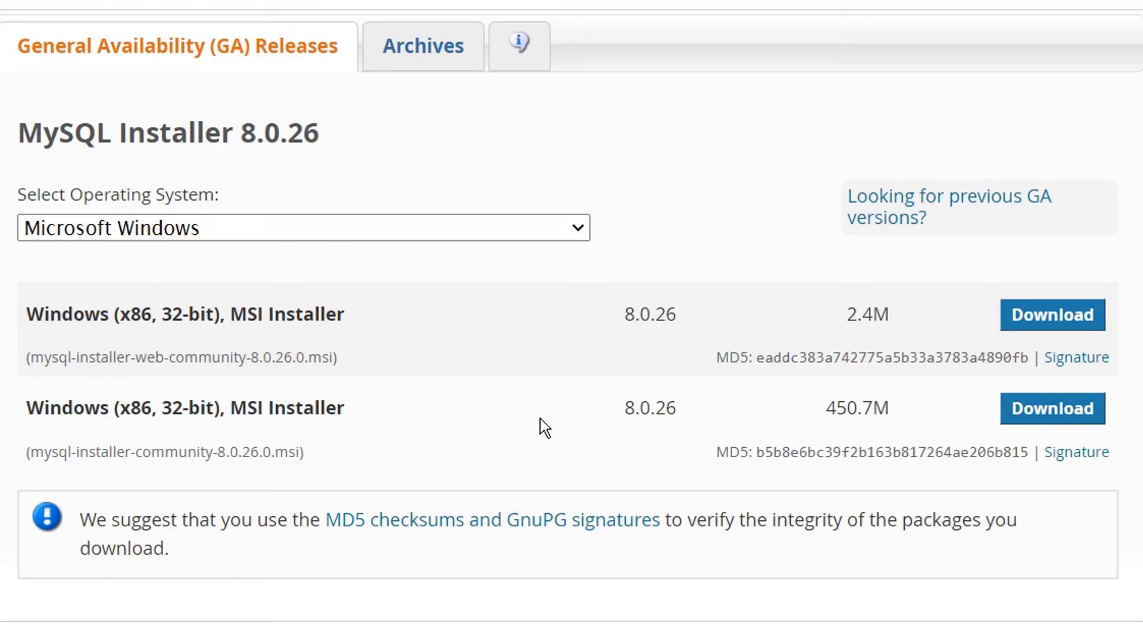
{"action": "left_click_drag", "start_coordinate": [826, 409], "coordinate": [886, 410]}
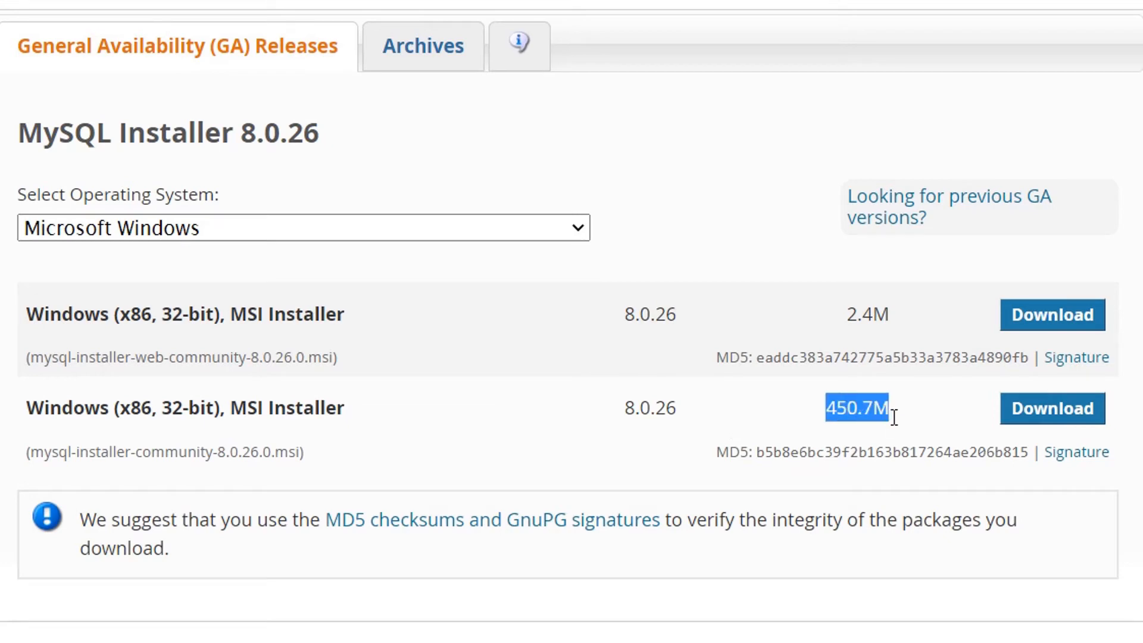
Download the full 450.7M installer without signing in and show it in its folder.
{"action": "left_click", "coordinate": [1049, 416]}
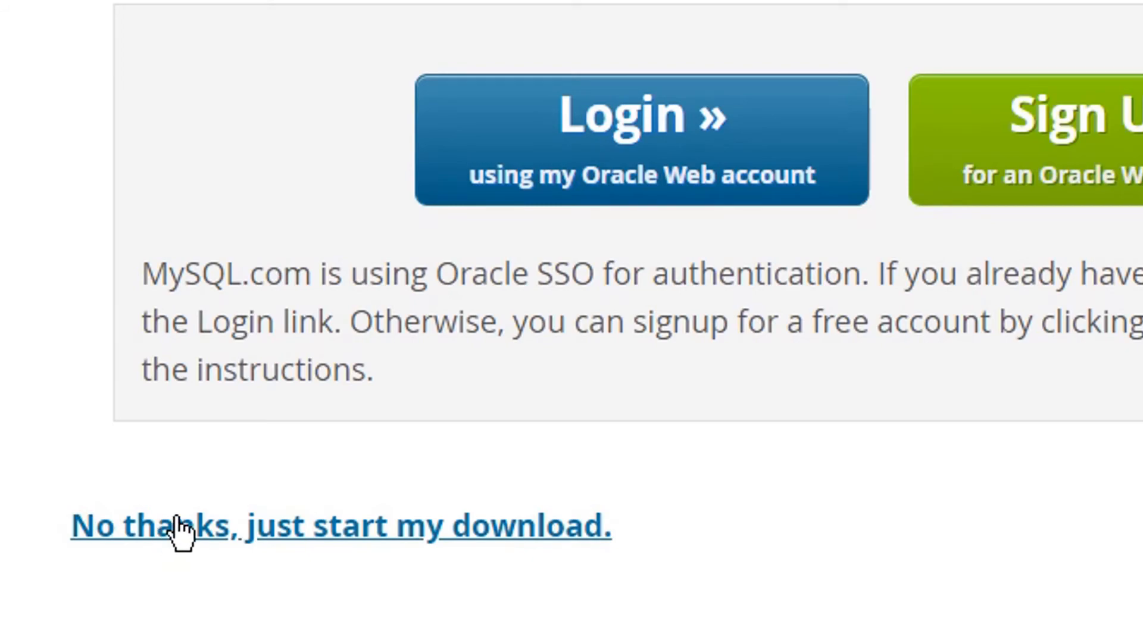
{"action": "left_click", "coordinate": [279, 532]}
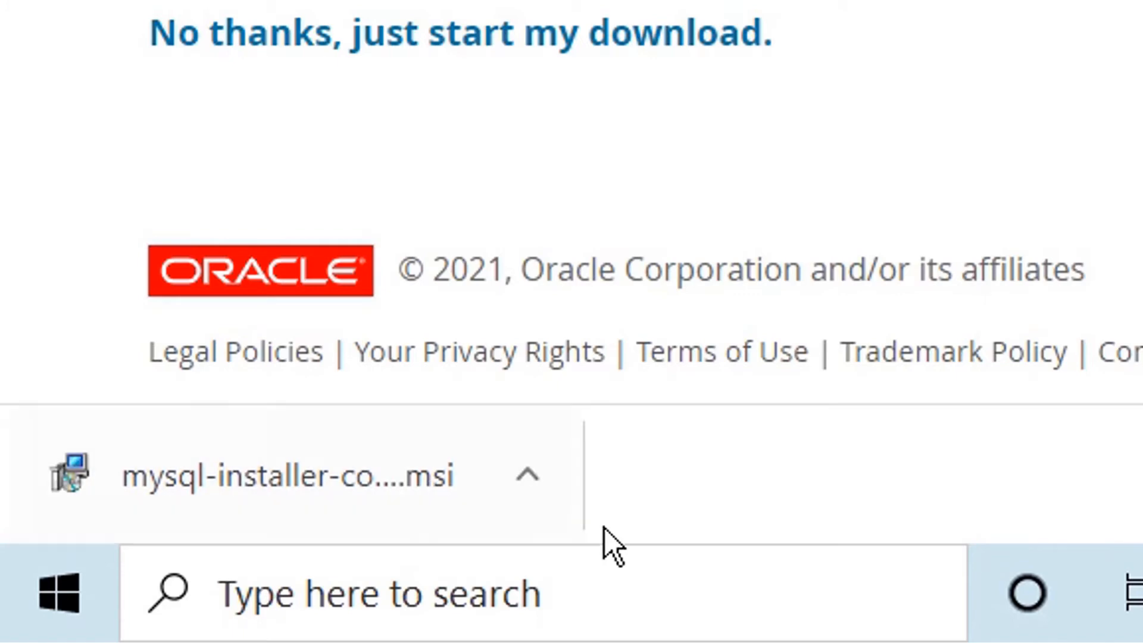
{"action": "left_click", "coordinate": [527, 484]}
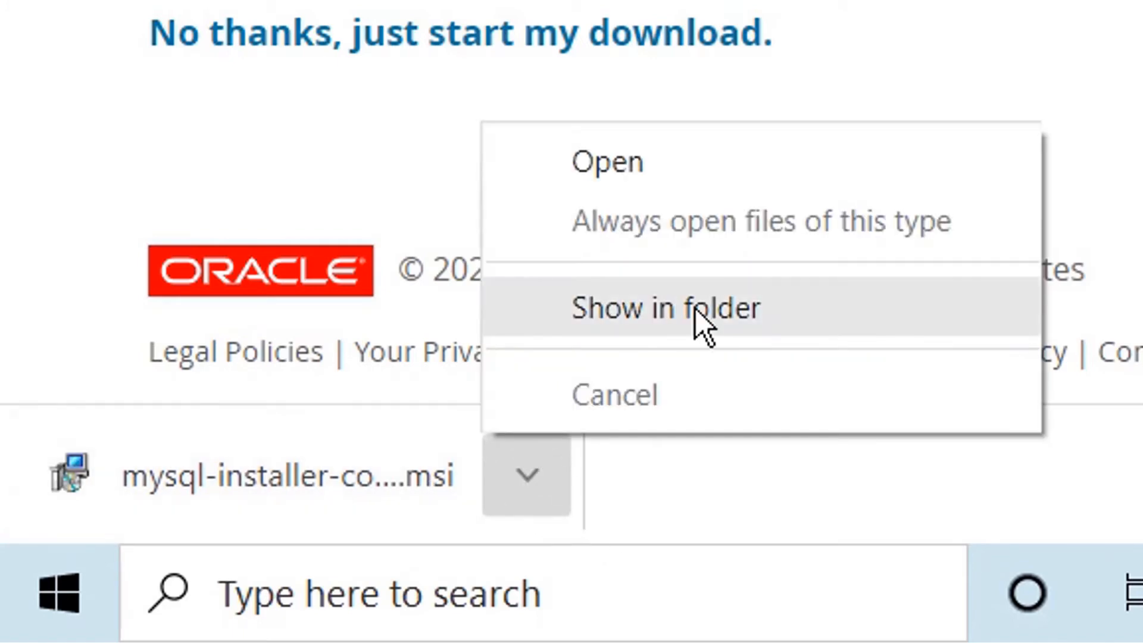
{"action": "left_click", "coordinate": [646, 328]}
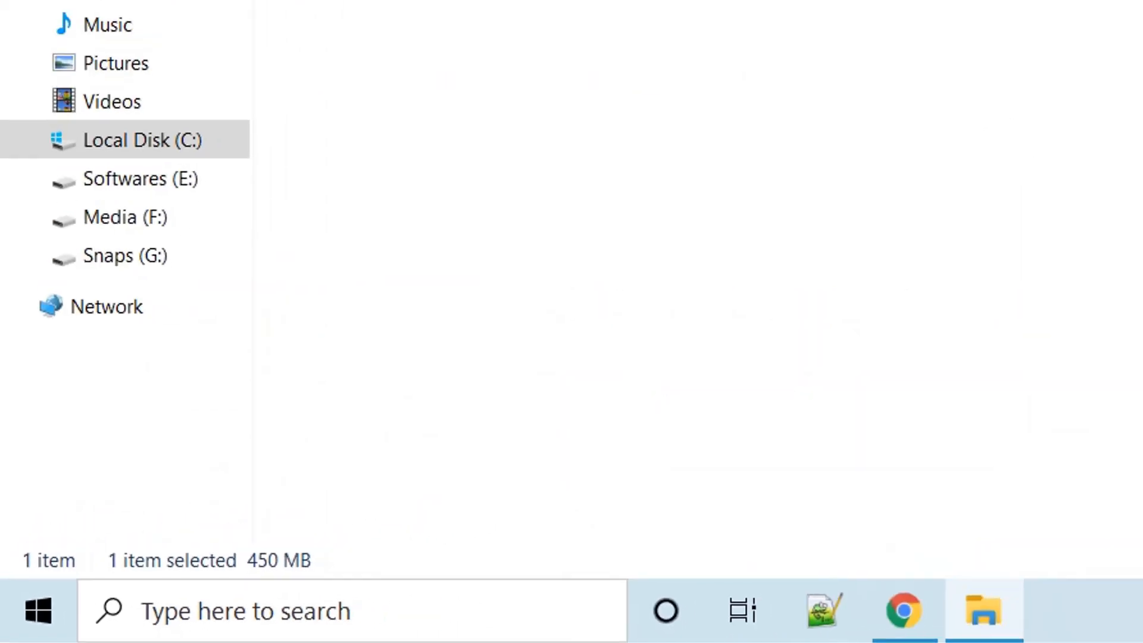
Launch the mysql-installer-community-8.0.26.0 package from Downloads, installing the unverified app anyway.
{"action": "left_click", "coordinate": [385, 249]}
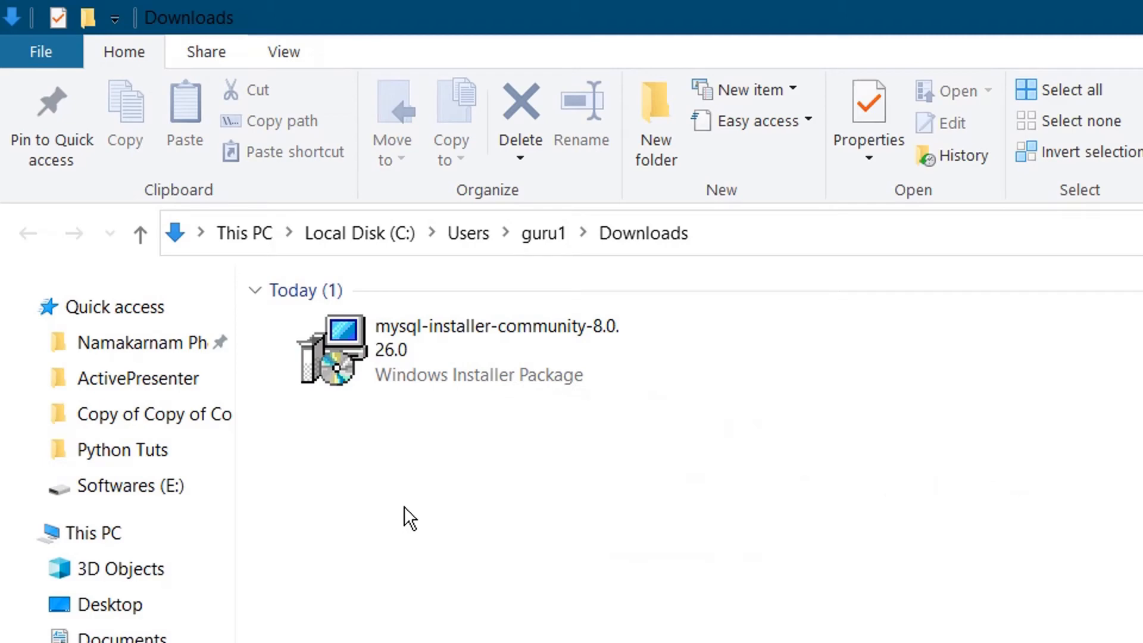
{"action": "left_click", "coordinate": [450, 354]}
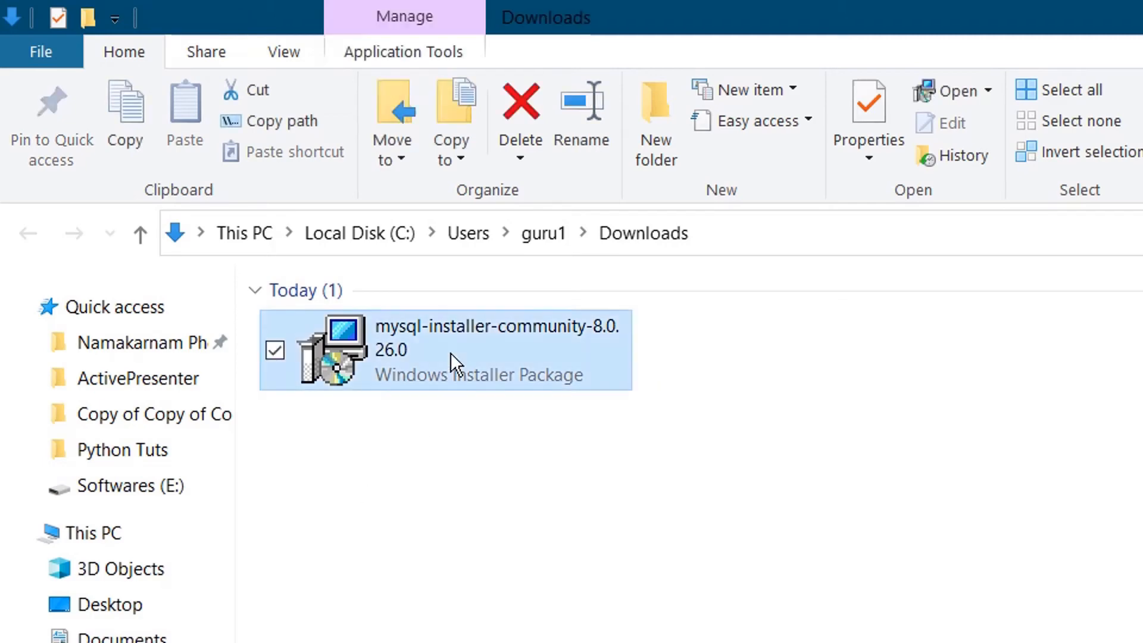
{"action": "right_click", "coordinate": [450, 352]}
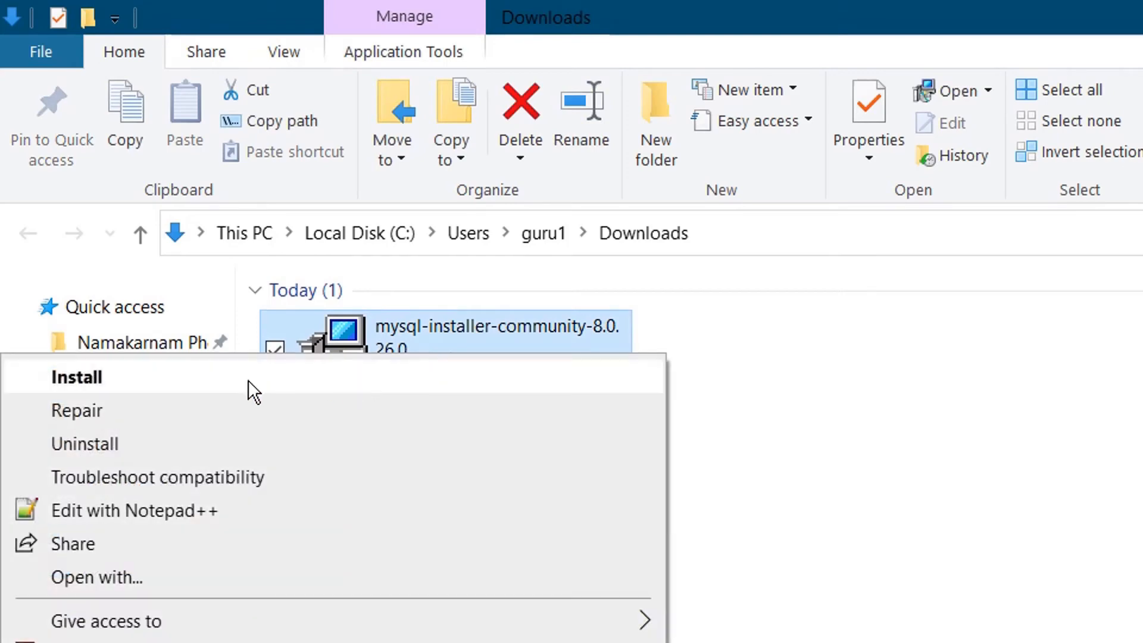
{"action": "left_click", "coordinate": [231, 379]}
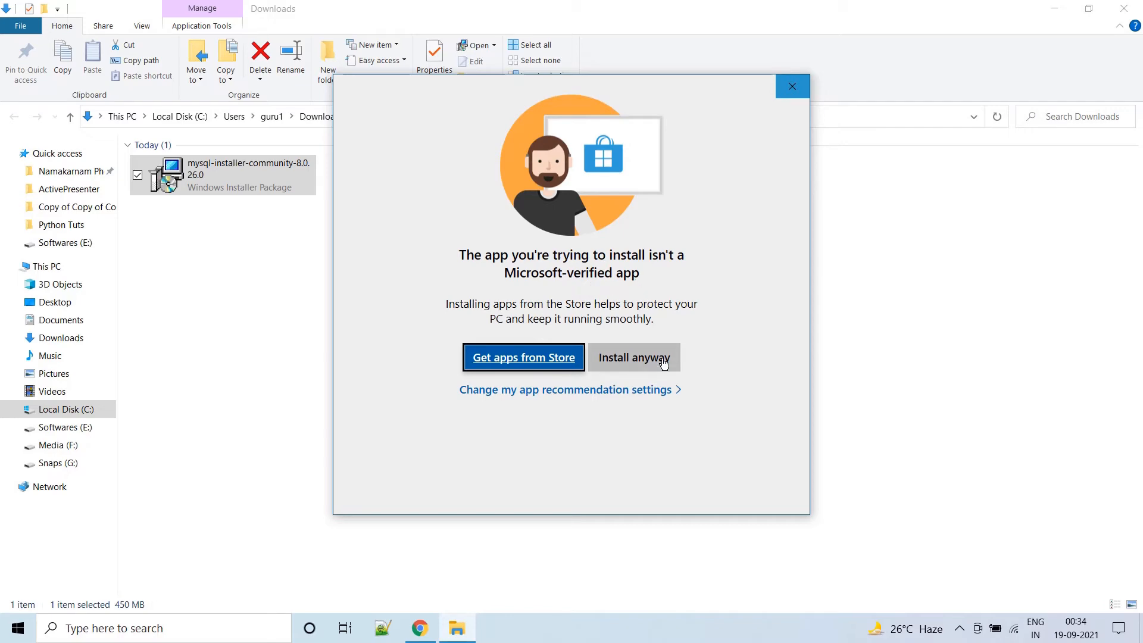
{"action": "left_click", "coordinate": [638, 369]}
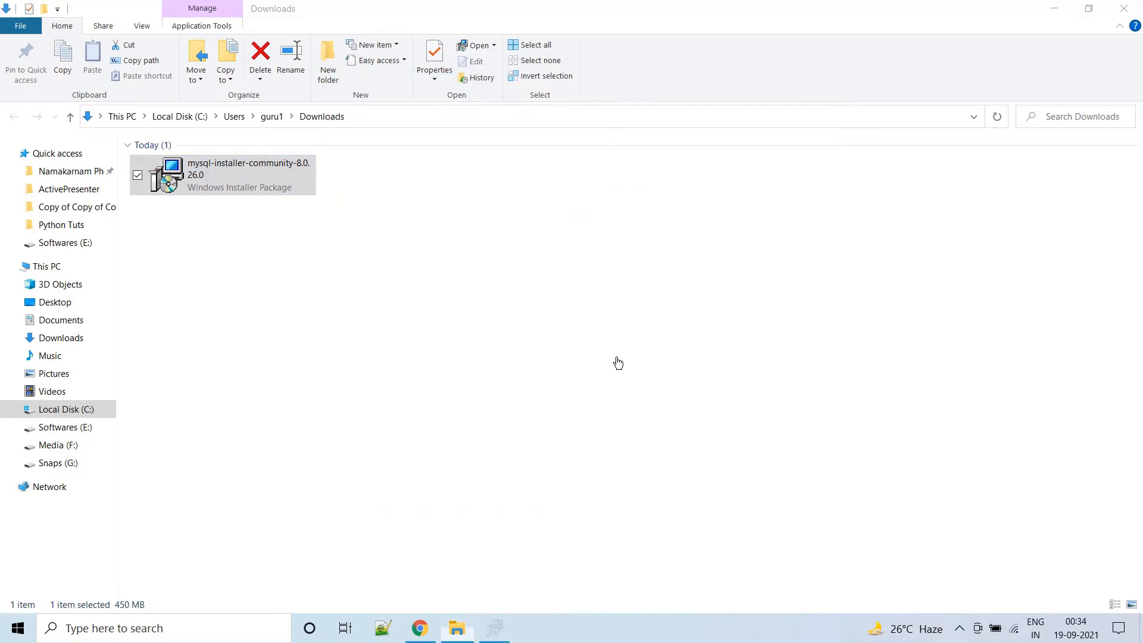
{"action": "left_click", "coordinate": [1055, 8]}
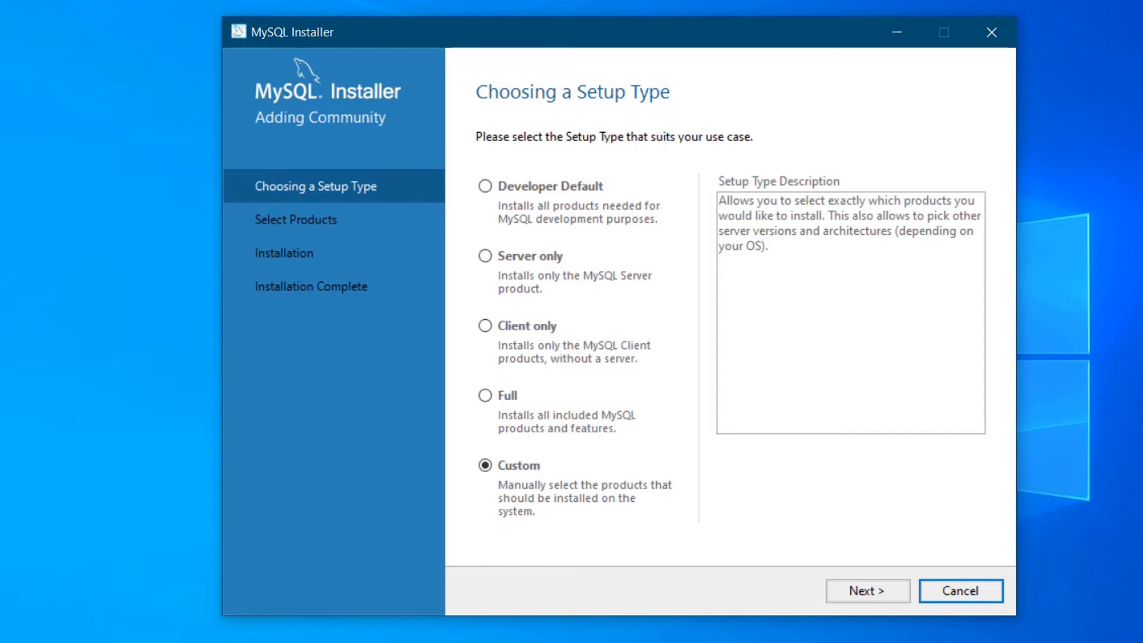
Add MySQL Server 8.0.26 - X64 to the products to install.
{"action": "left_click", "coordinate": [867, 591]}
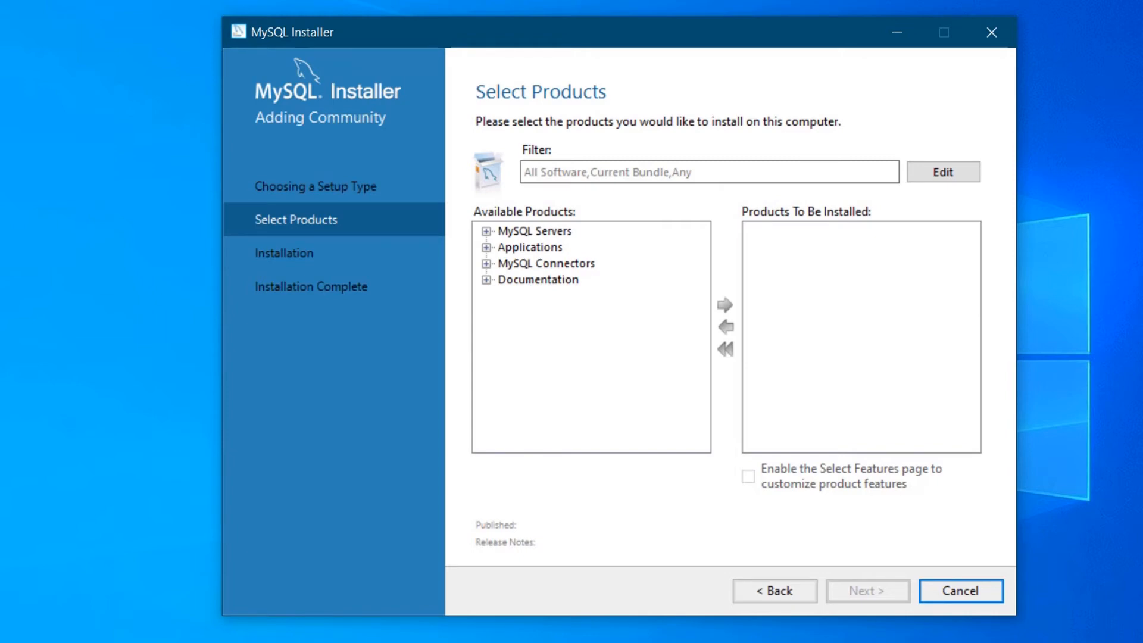
{"action": "left_click", "coordinate": [486, 231]}
{"action": "left_click", "coordinate": [506, 248]}
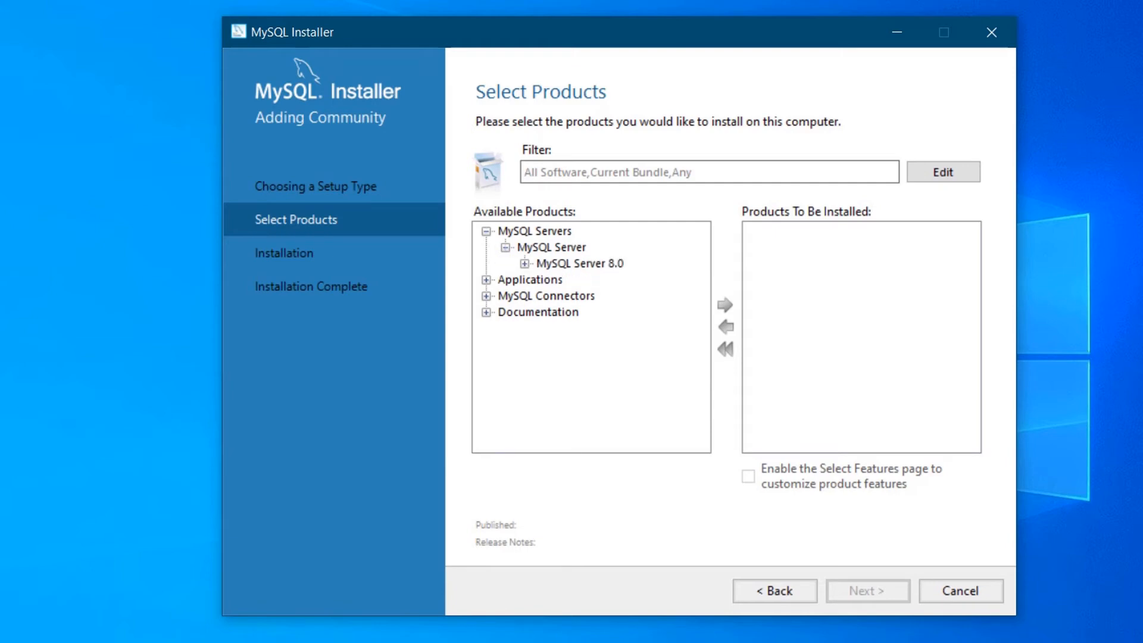
{"action": "left_click", "coordinate": [524, 264]}
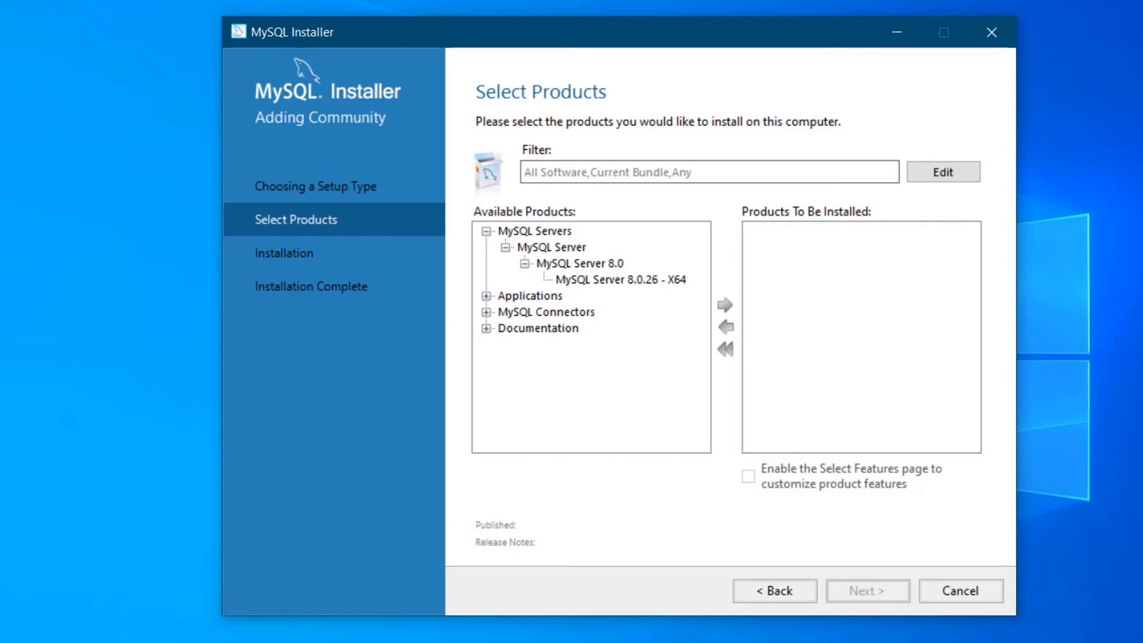
{"action": "left_click", "coordinate": [620, 279]}
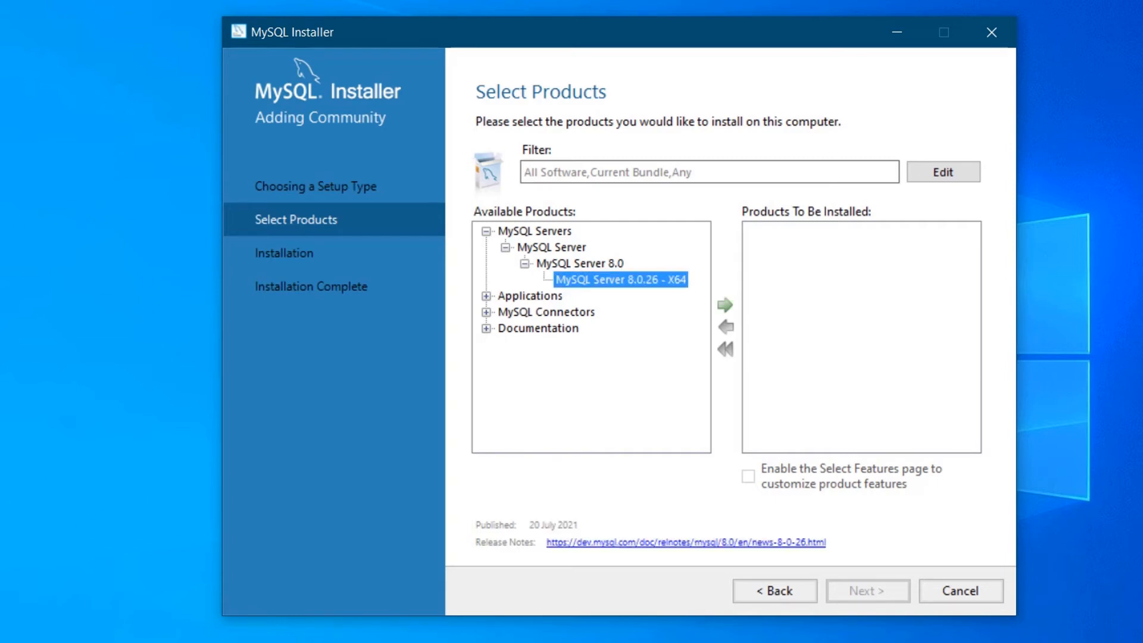
{"action": "left_click", "coordinate": [725, 304]}
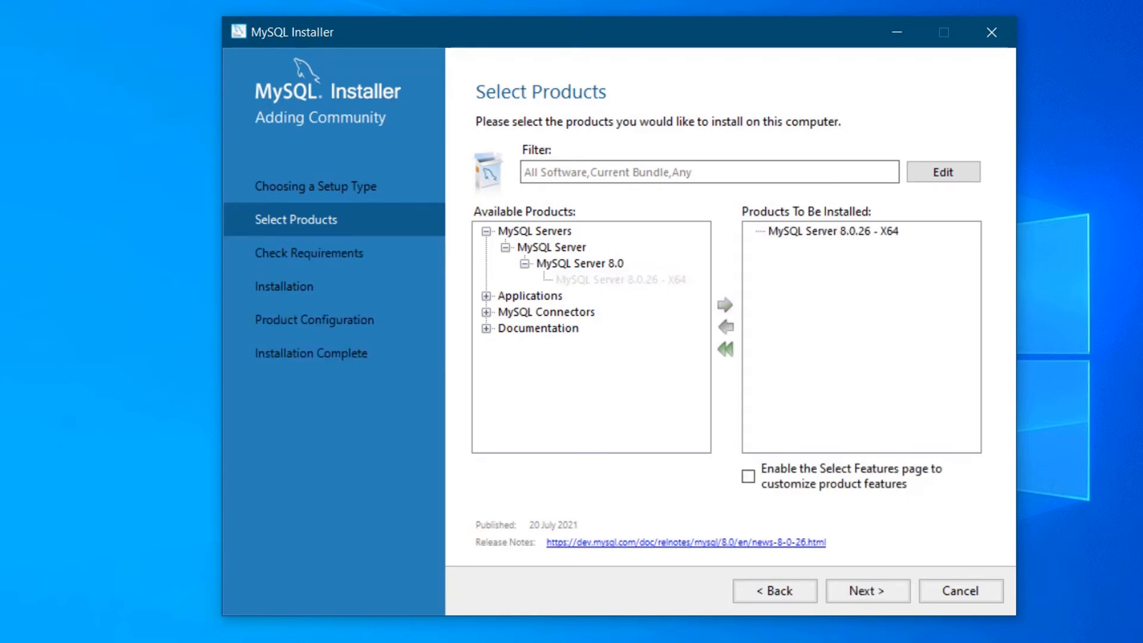
Add MySQL Workbench 8.0.26 - X64 and MySQL Shell 8.0.26 - X64 to the install list.
{"action": "left_click", "coordinate": [486, 231]}
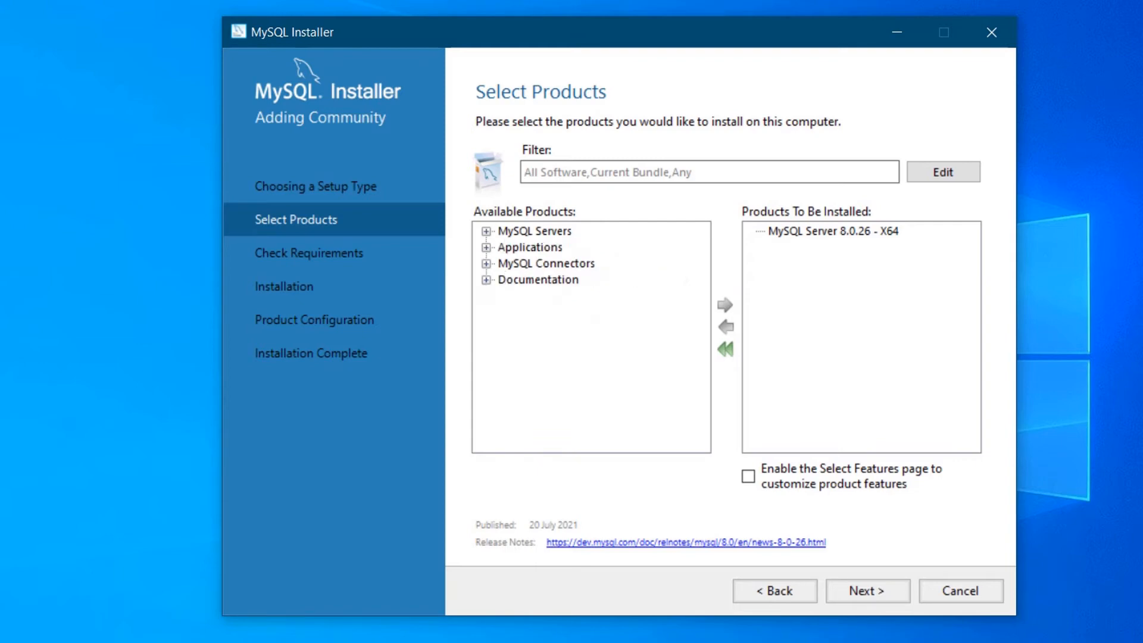
{"action": "left_click", "coordinate": [486, 247]}
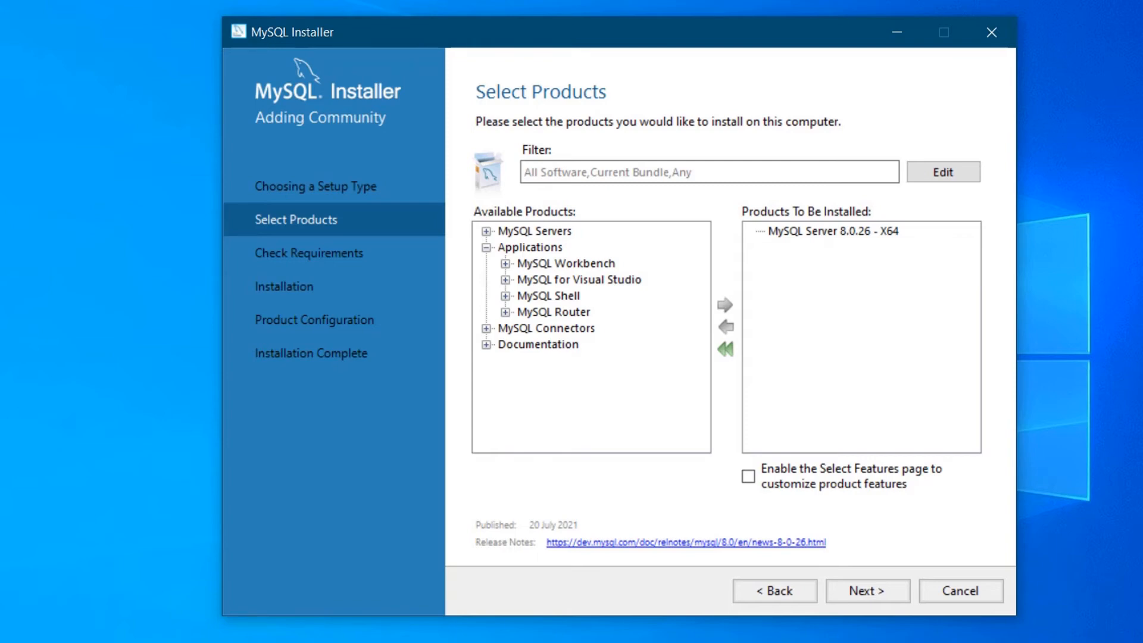
{"action": "left_click", "coordinate": [505, 264]}
{"action": "left_click", "coordinate": [524, 280]}
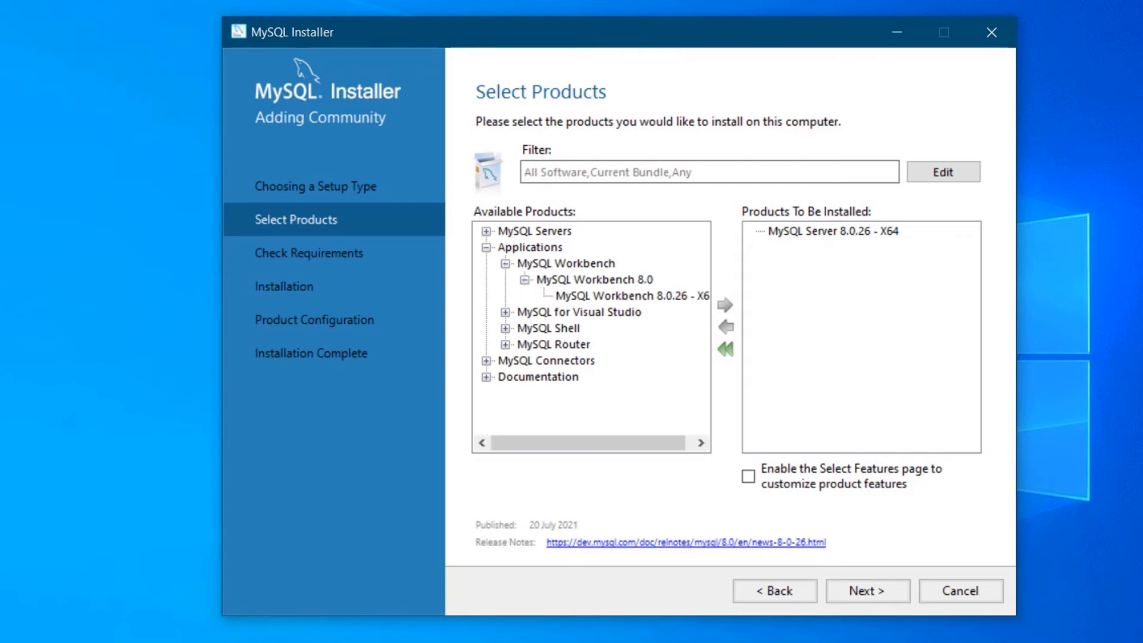
{"action": "left_click", "coordinate": [631, 296]}
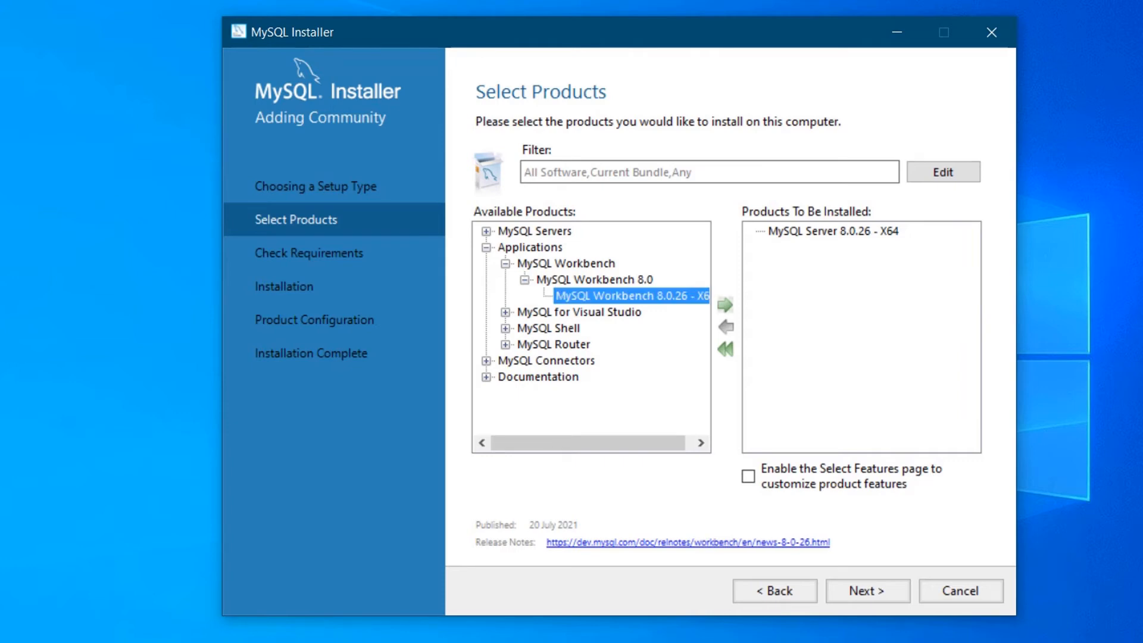
{"action": "left_click", "coordinate": [725, 305]}
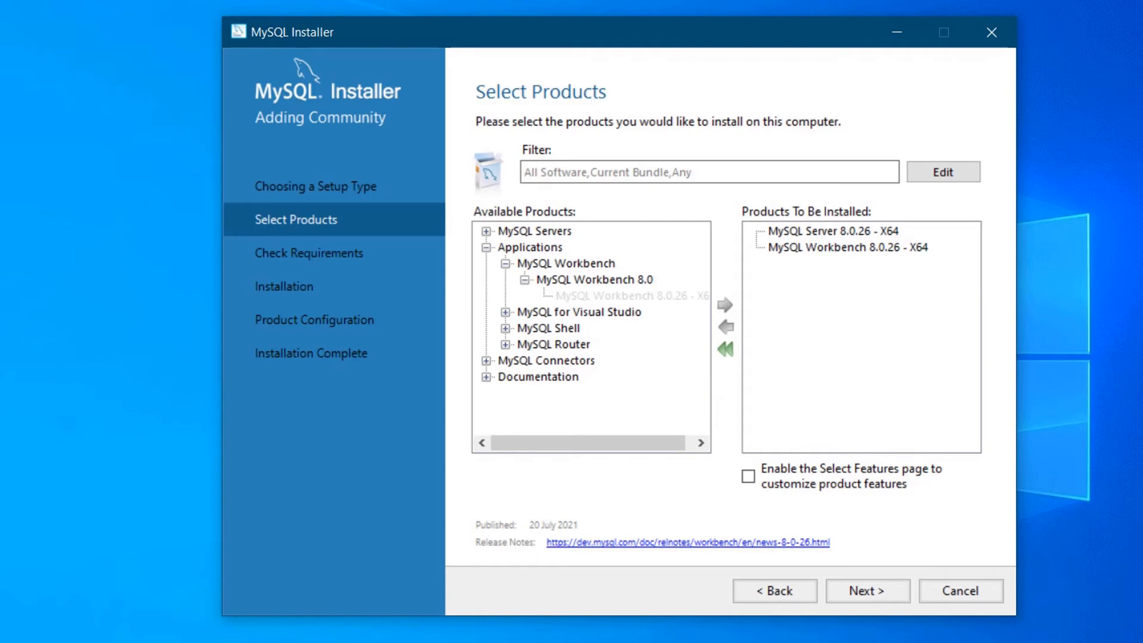
{"action": "left_click", "coordinate": [505, 329]}
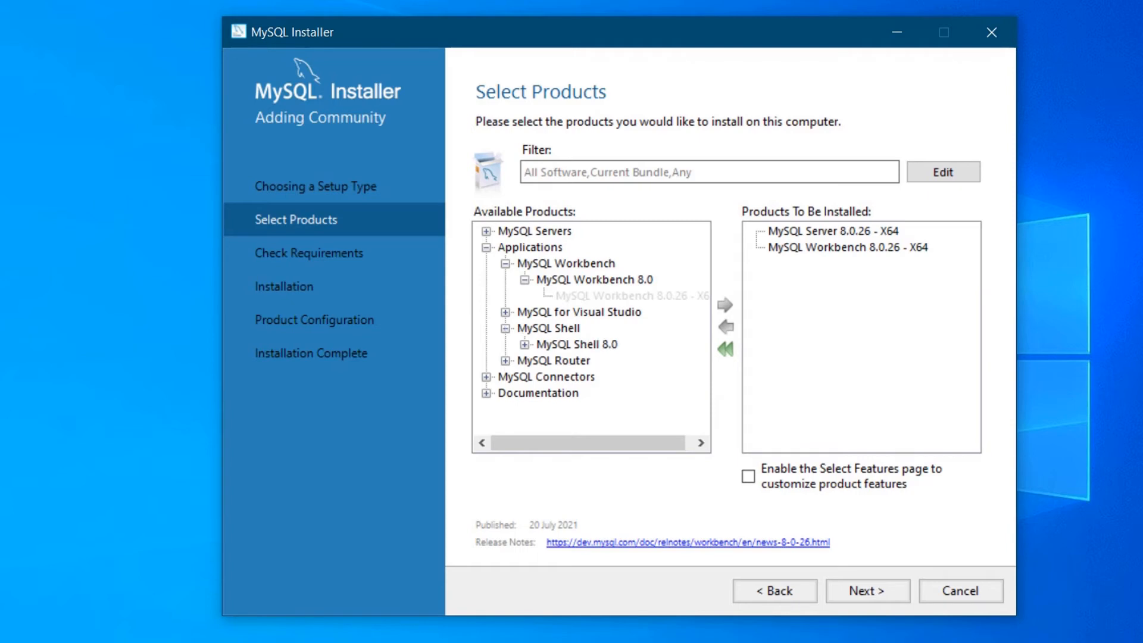
{"action": "left_click", "coordinate": [524, 345]}
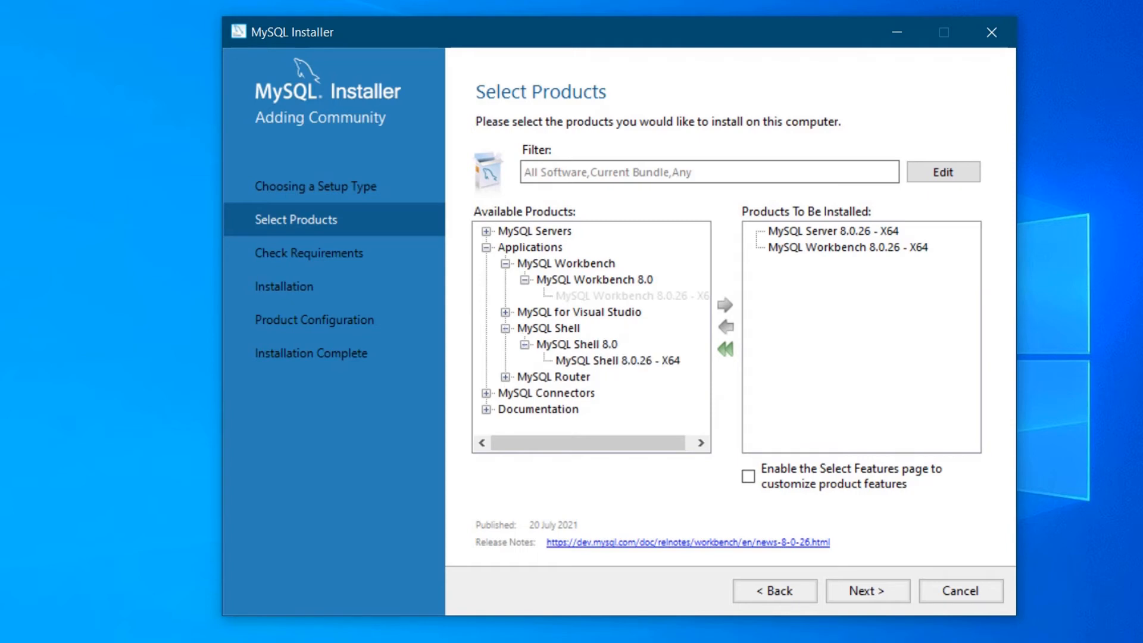
{"action": "left_click", "coordinate": [617, 360]}
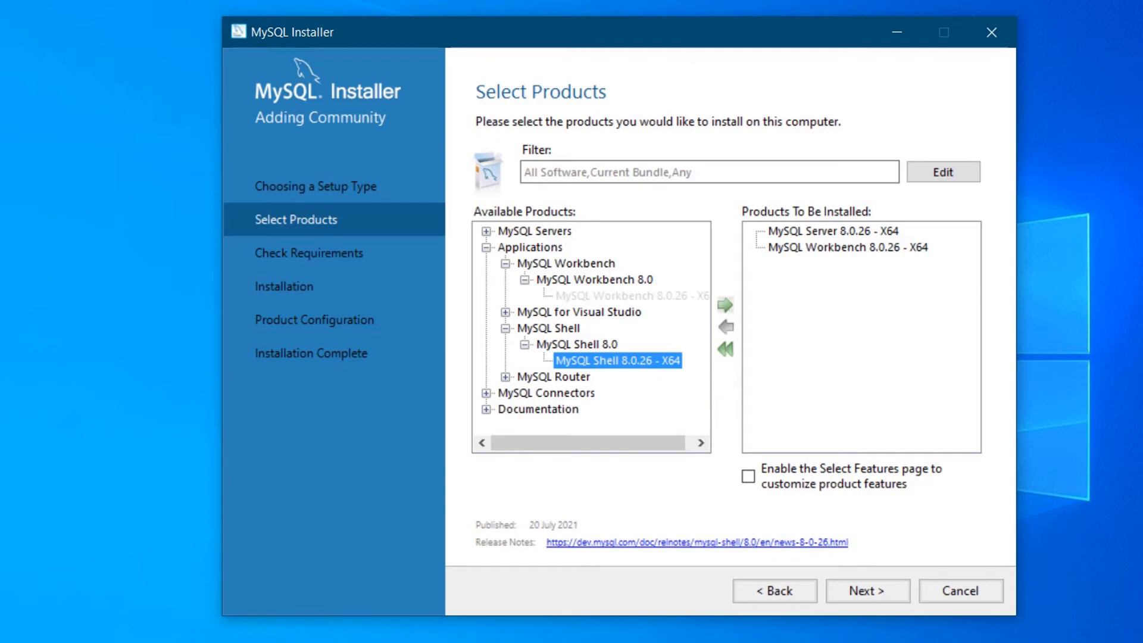
{"action": "left_click", "coordinate": [725, 305]}
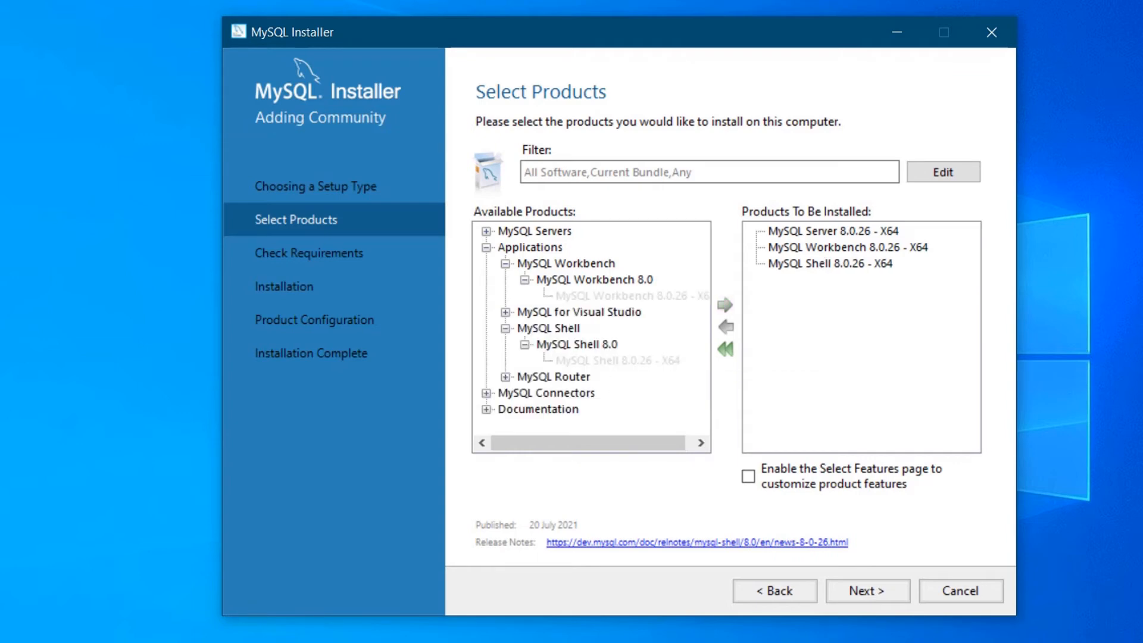
Add Connector/Python 8.0.26 - X64 and continue to the requirements check.
{"action": "left_click", "coordinate": [486, 248]}
{"action": "left_click", "coordinate": [486, 263]}
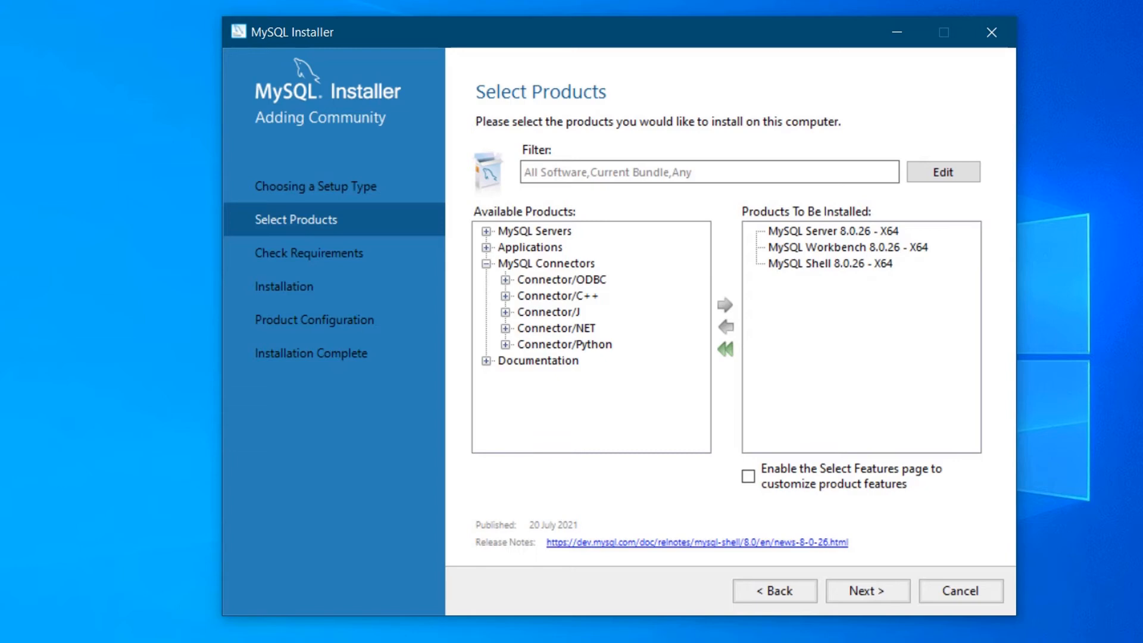
{"action": "left_click", "coordinate": [505, 343]}
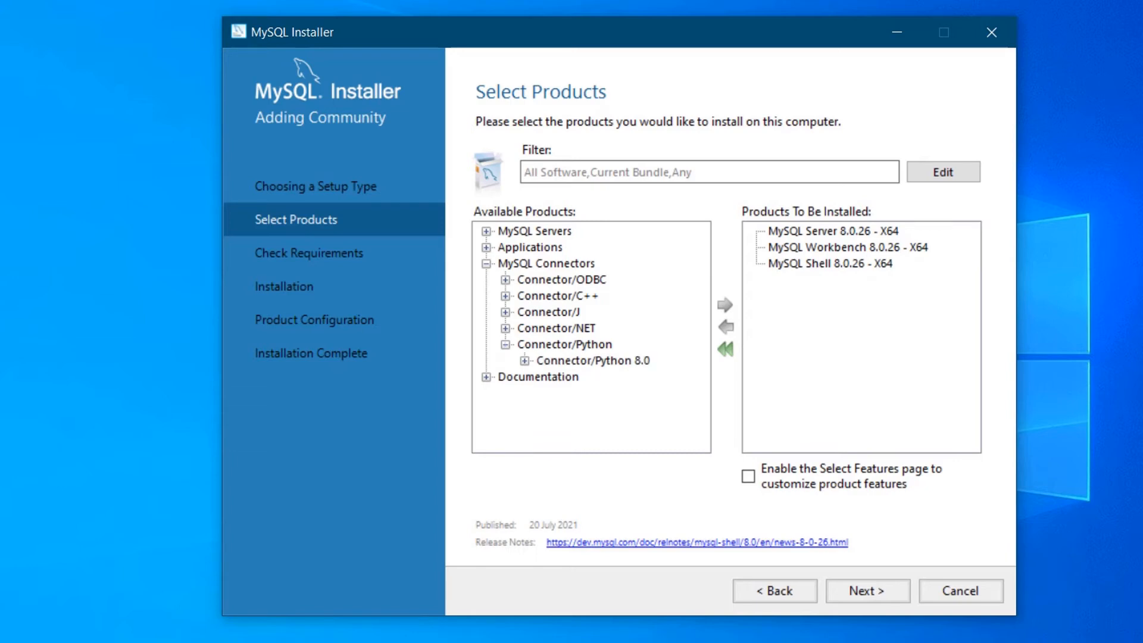
{"action": "left_click", "coordinate": [524, 361]}
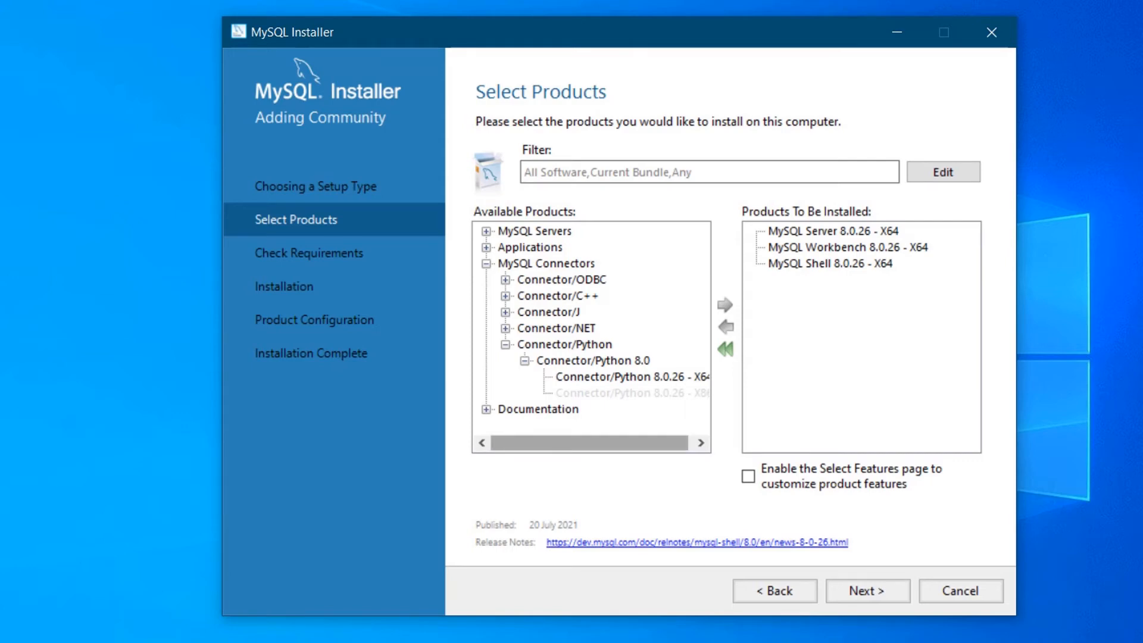
{"action": "left_click_drag", "start_coordinate": [589, 443], "coordinate": [597, 443]}
{"action": "left_click", "coordinate": [629, 376]}
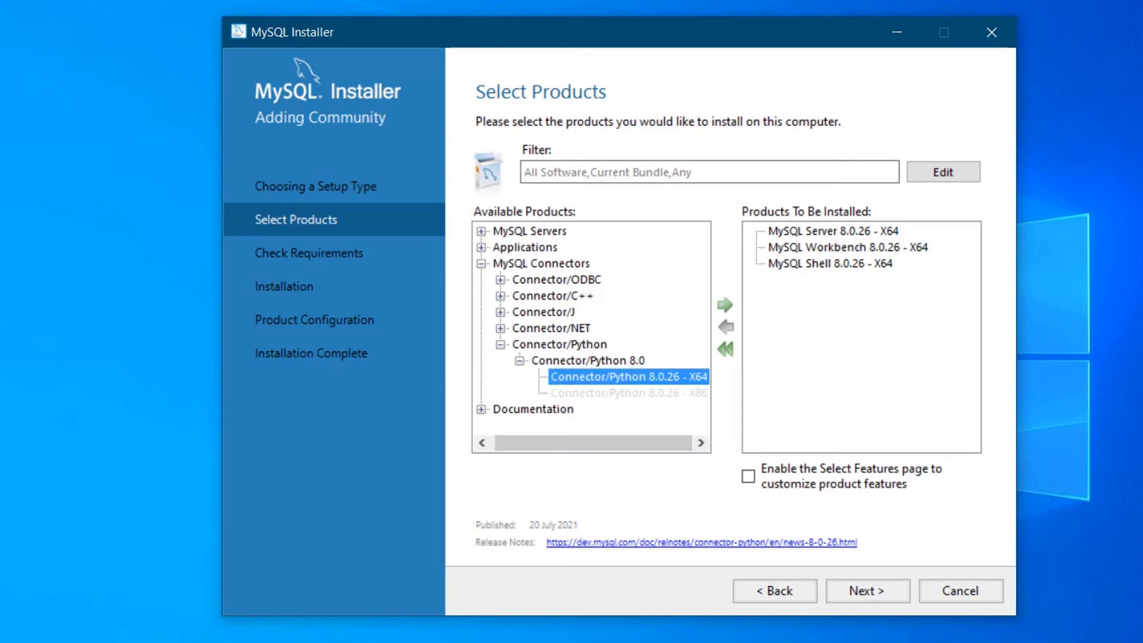
{"action": "left_click", "coordinate": [725, 305]}
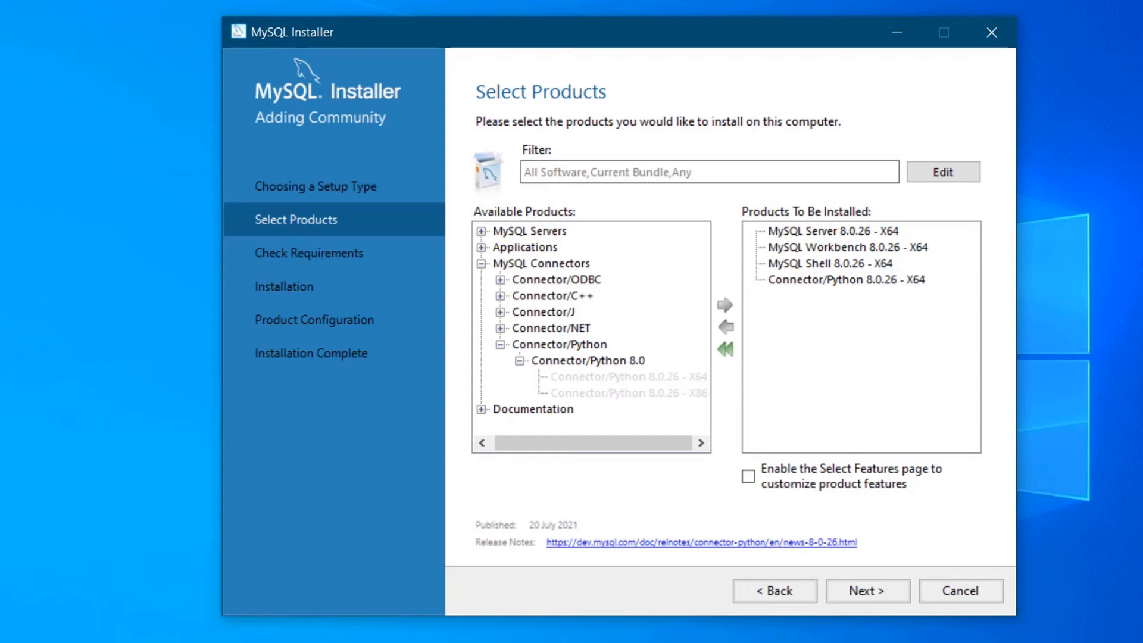
{"action": "key", "text": "Return"}
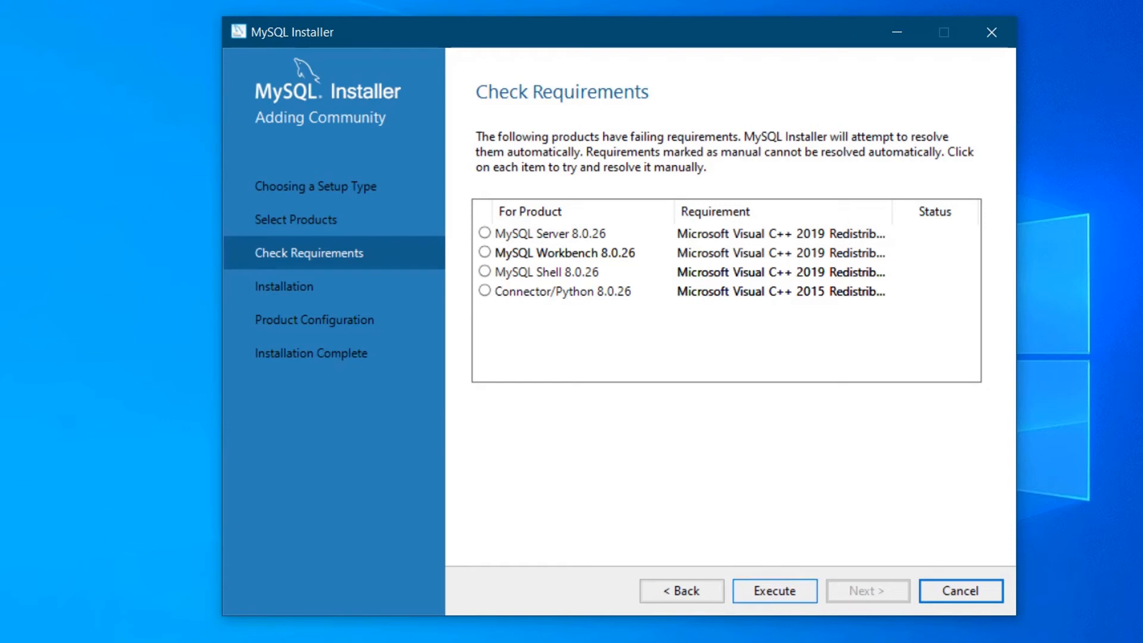
Accept the license and install the missing Visual C++ 2015-2019 redistributable.
{"action": "left_click", "coordinate": [774, 590]}
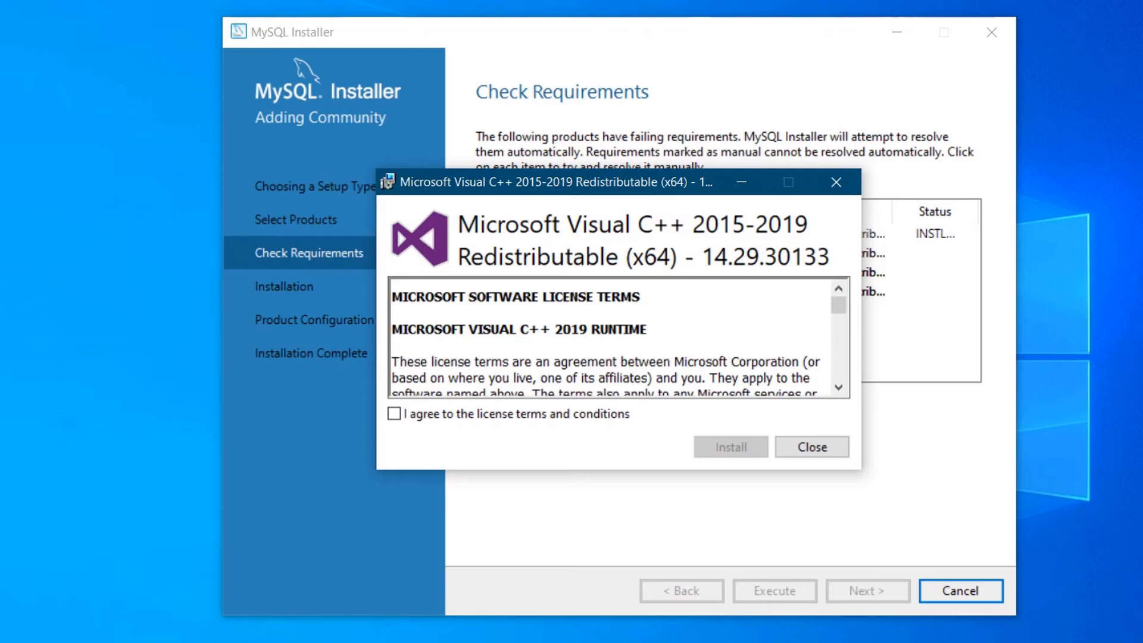
{"action": "left_click", "coordinate": [394, 413]}
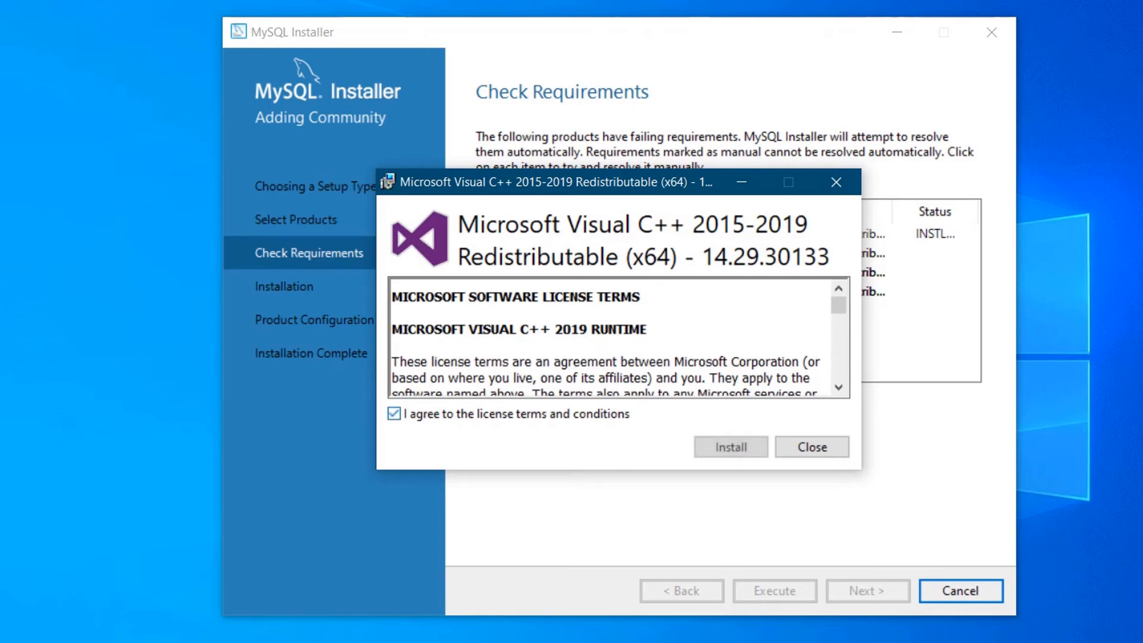
{"action": "left_click", "coordinate": [731, 447]}
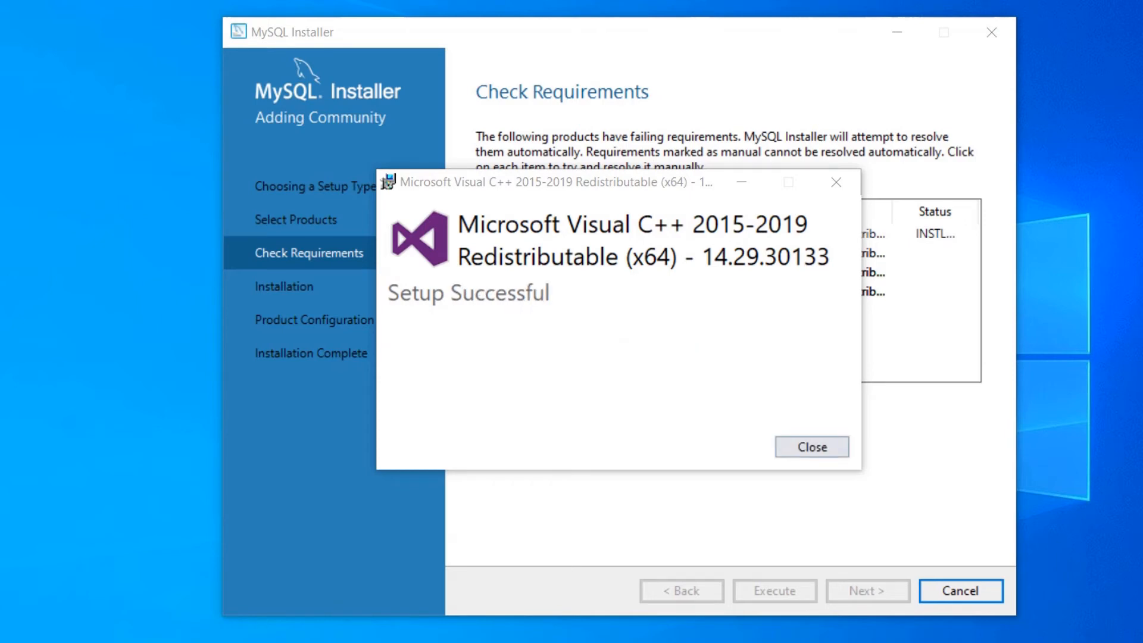
{"action": "left_click", "coordinate": [812, 446]}
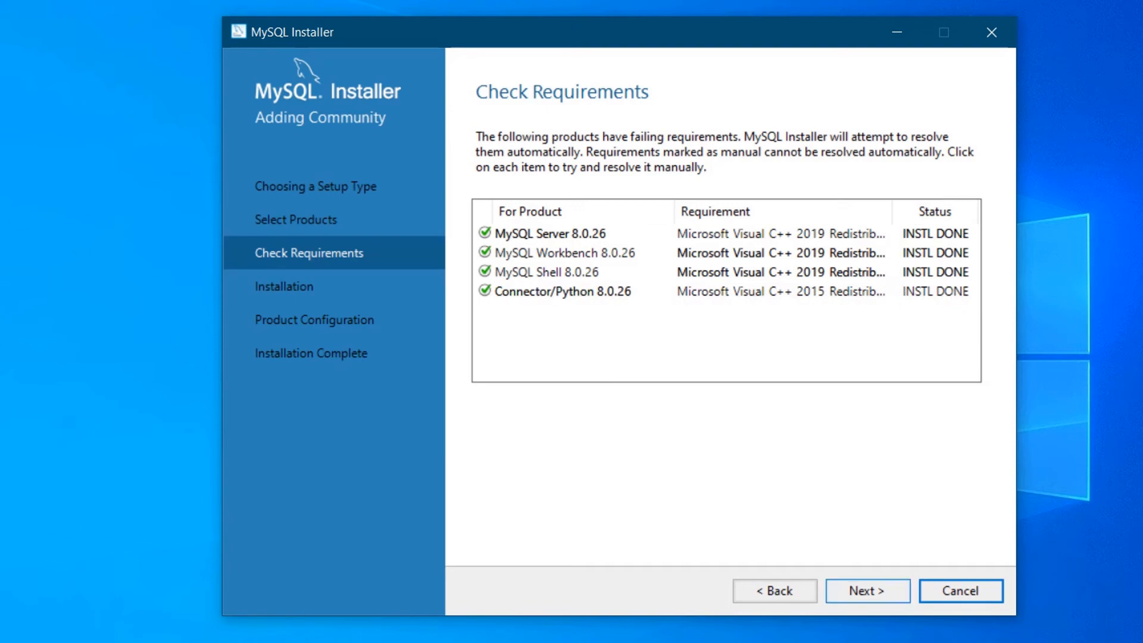
Install MySQL Server, Workbench, Shell and Connector/Python 8.0.26.
{"action": "left_click", "coordinate": [867, 591]}
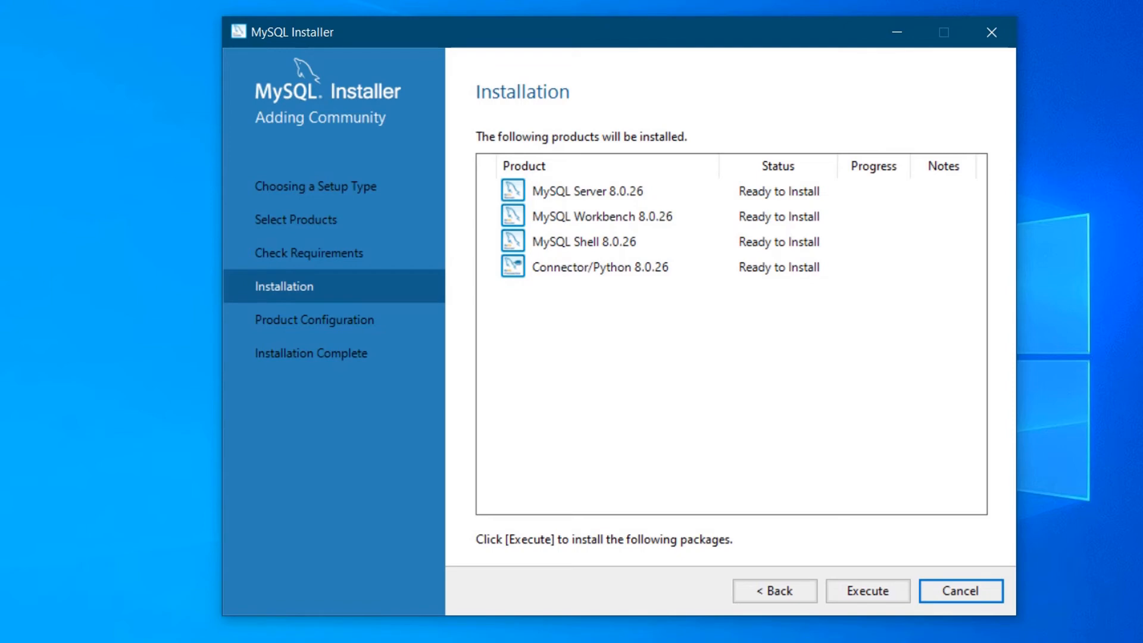
{"action": "left_click", "coordinate": [867, 591]}
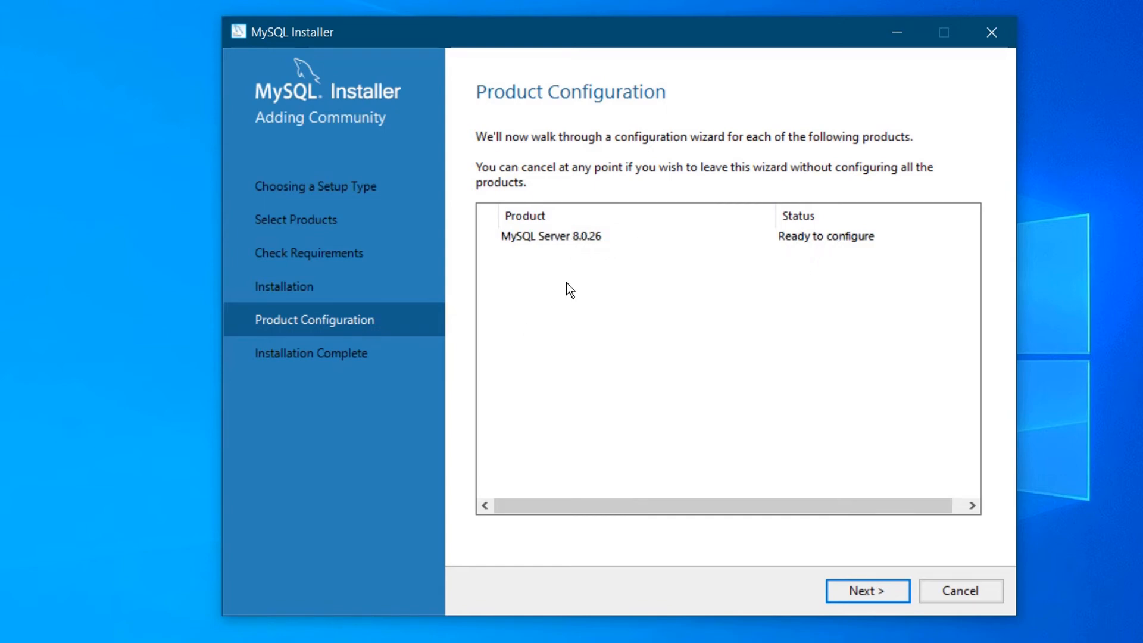
Keep Development Computer as the config type with TCP/IP port 3306.
{"action": "left_click", "coordinate": [867, 593]}
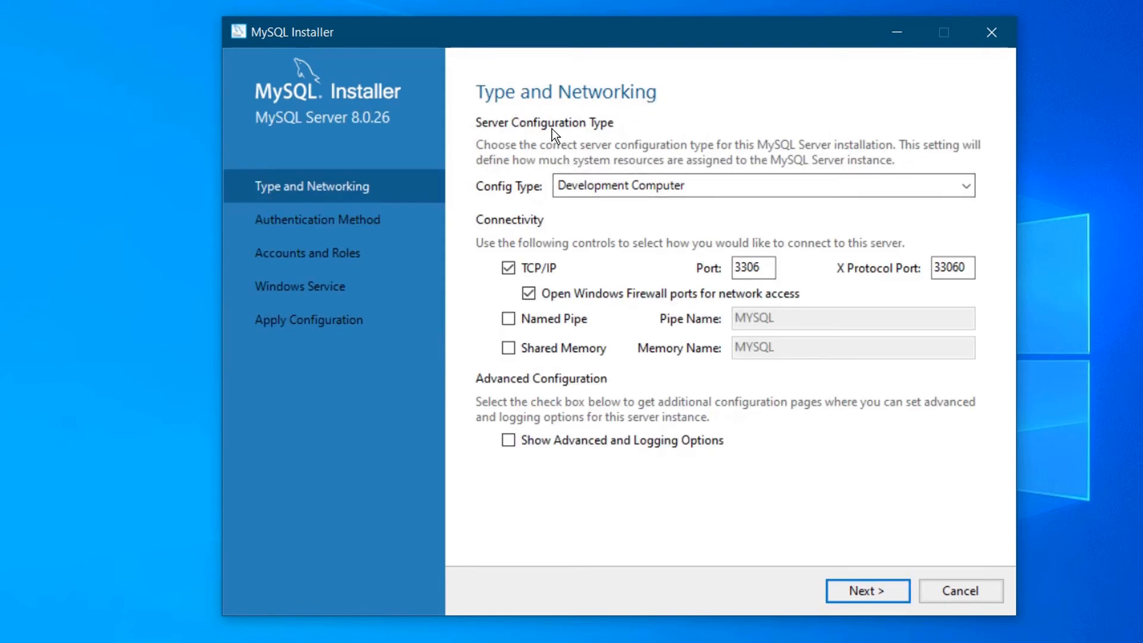
{"action": "left_click", "coordinate": [713, 184]}
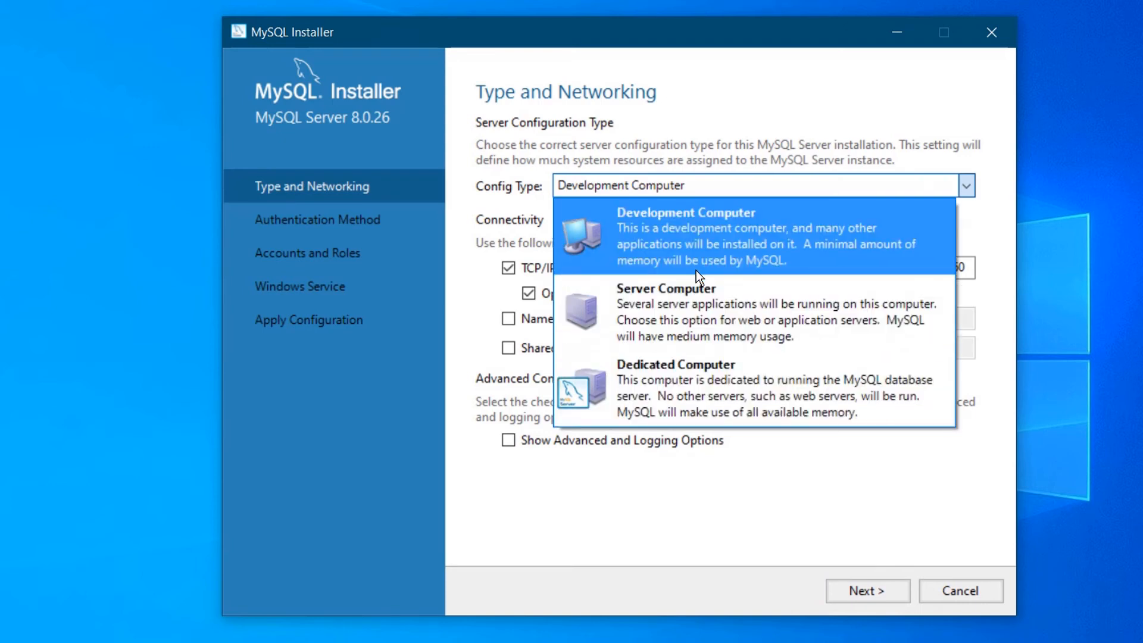
{"action": "left_click", "coordinate": [698, 248]}
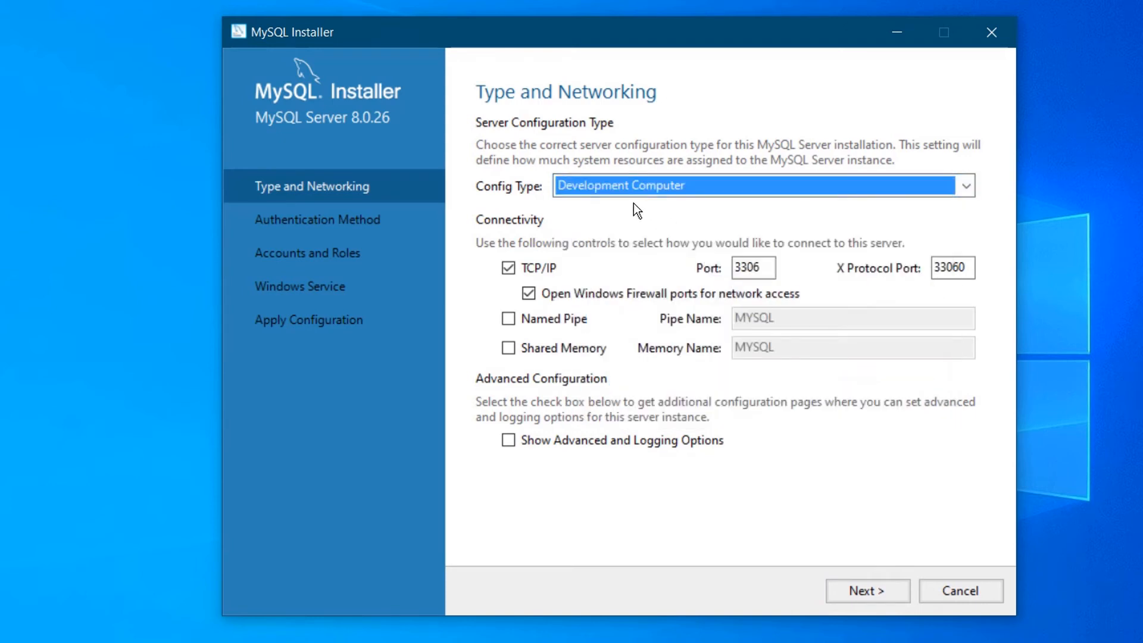
{"action": "double_click", "coordinate": [755, 266]}
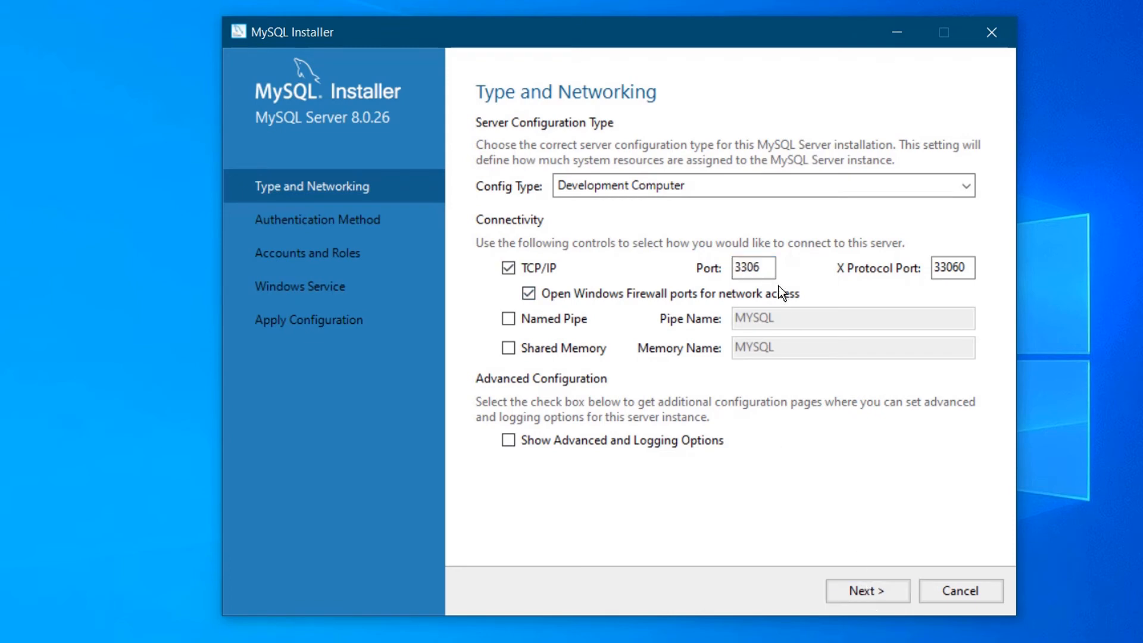
{"action": "left_click", "coordinate": [859, 593]}
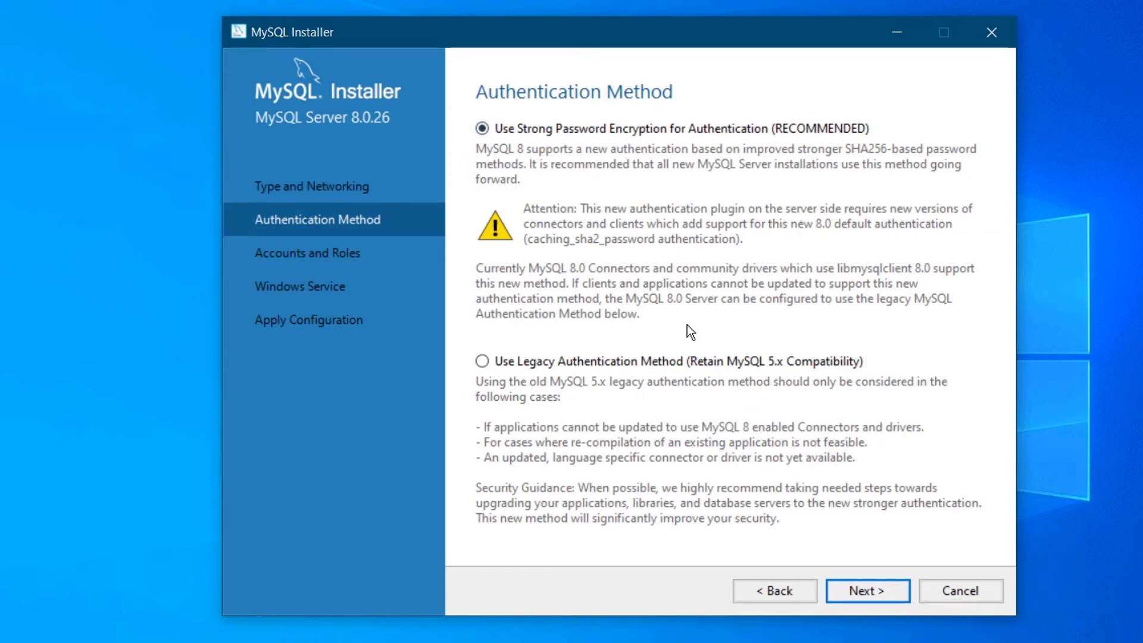
Keep strong password encryption and enter the root account password in both fields.
{"action": "left_click", "coordinate": [867, 586]}
{"action": "left_click", "coordinate": [655, 179]}
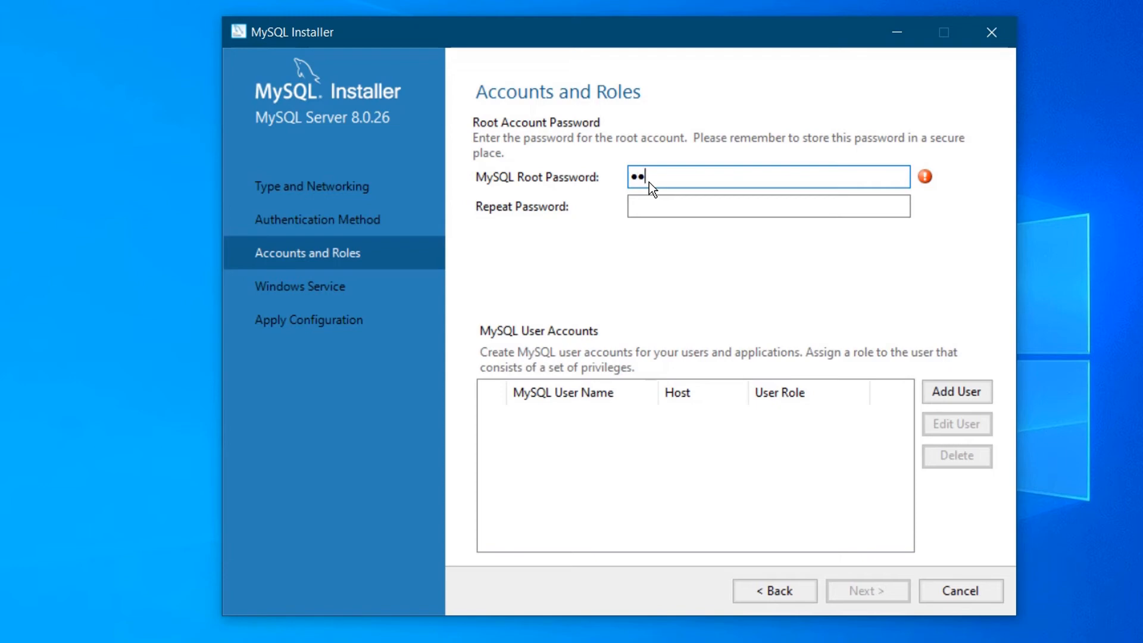
{"action": "type", "text": "••••••••"}
{"action": "key", "text": "Tab"}
{"action": "type", "text": "•••••••••••••"}
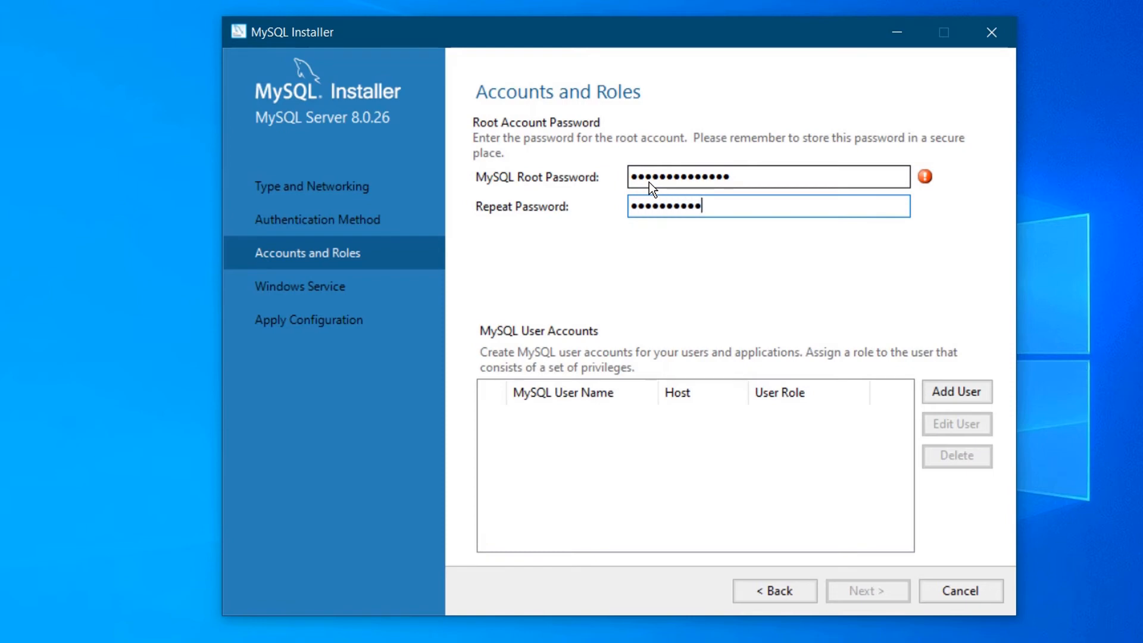
{"action": "type", "text": "•"}
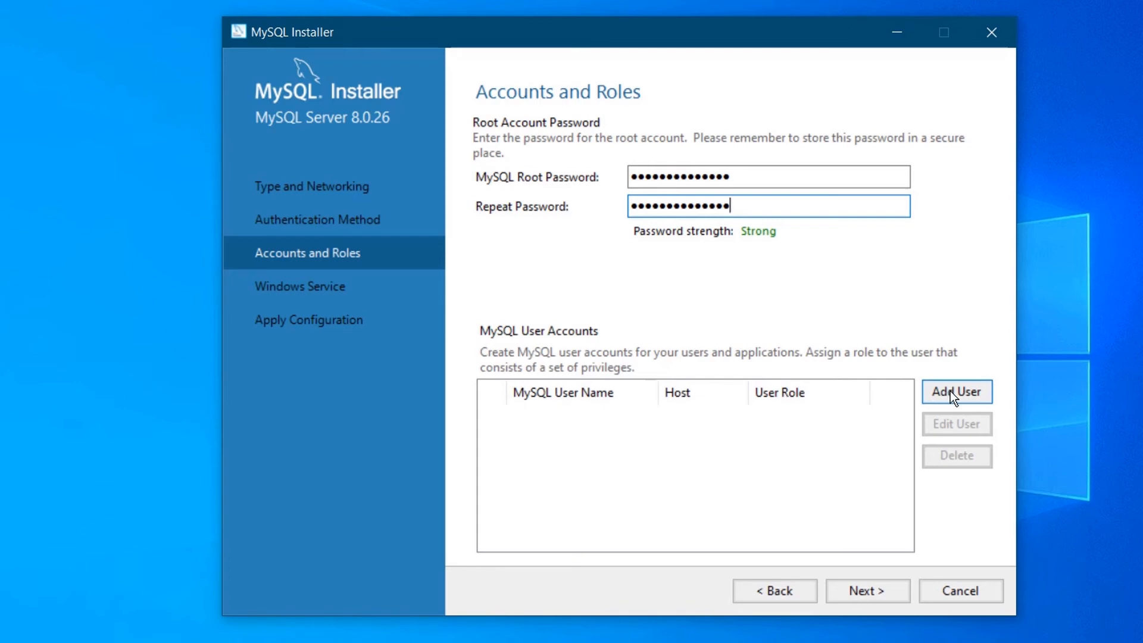
{"action": "left_click", "coordinate": [860, 591]}
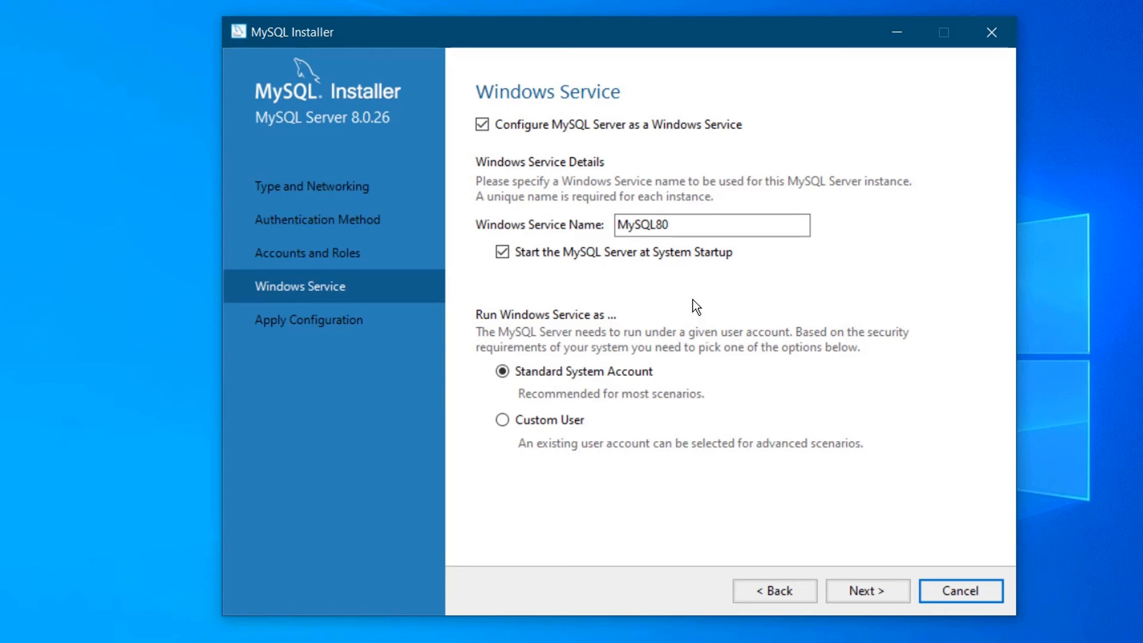
Keep the MySQL80 Windows service name and apply the server configuration.
{"action": "double_click", "coordinate": [681, 223]}
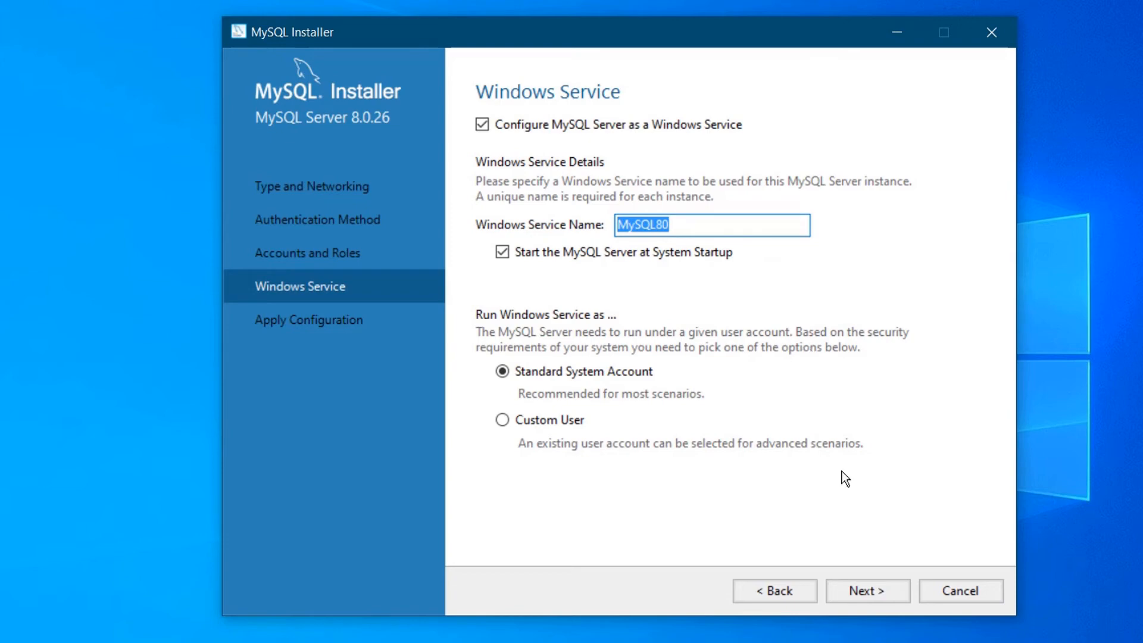
{"action": "left_click", "coordinate": [859, 591]}
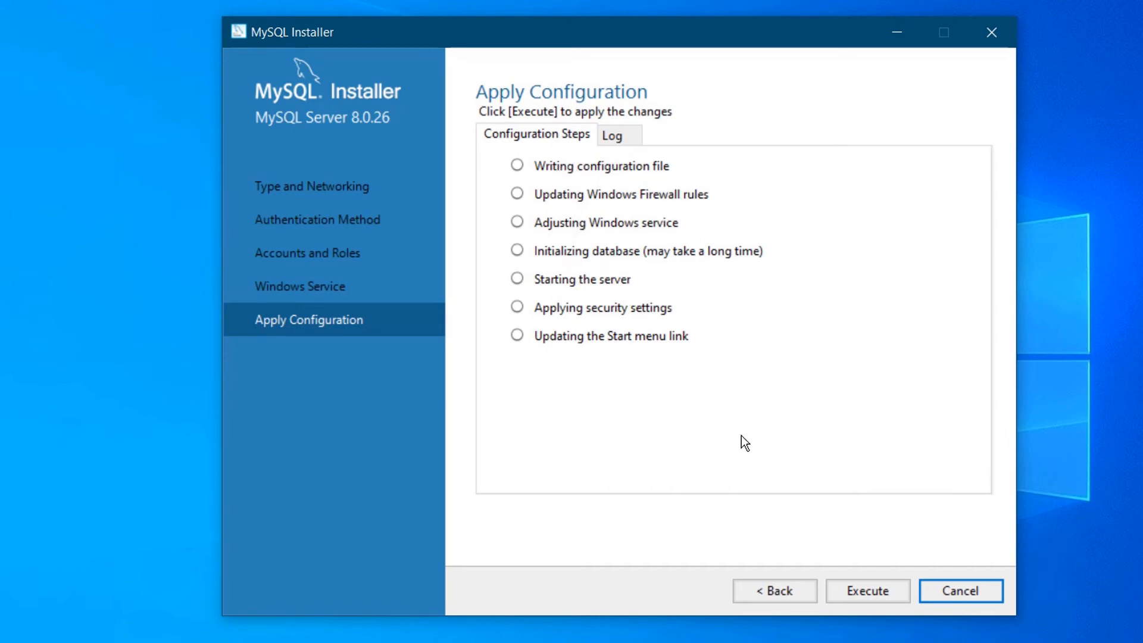
{"action": "left_click", "coordinate": [865, 596]}
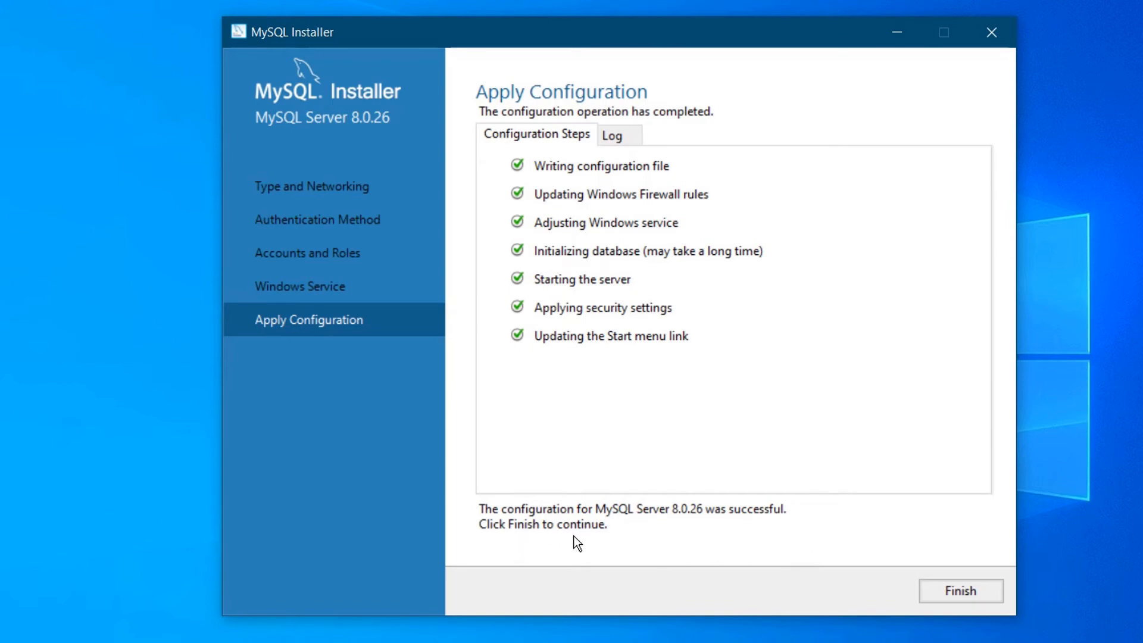
{"action": "left_click", "coordinate": [956, 592]}
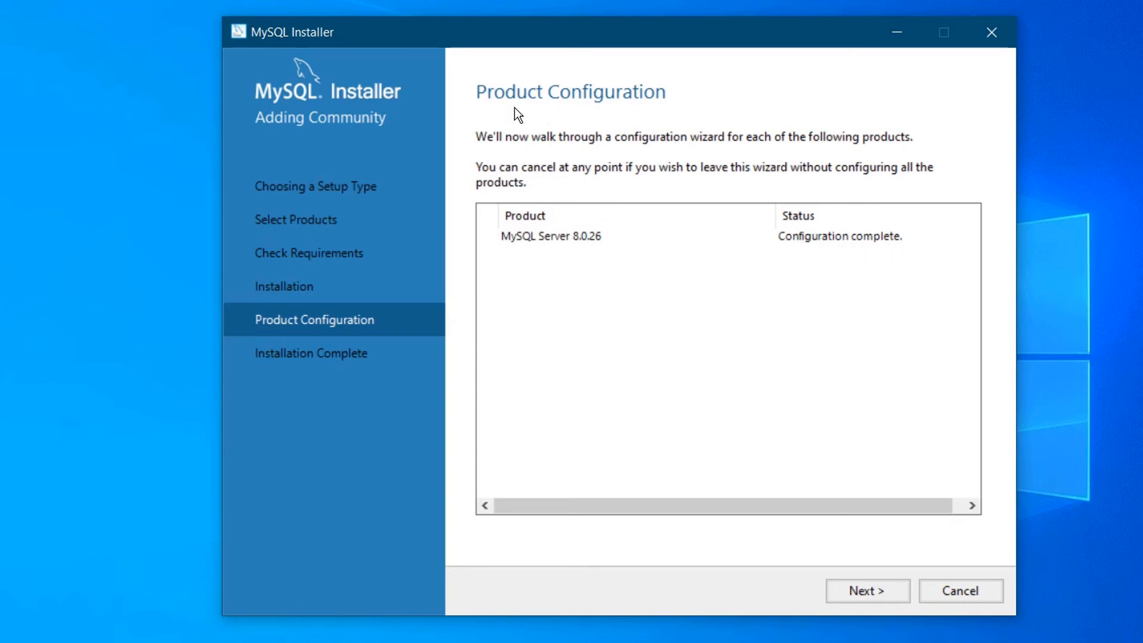
Copy the installation log to the clipboard and finish, launching Workbench and Shell.
{"action": "left_click", "coordinate": [868, 591]}
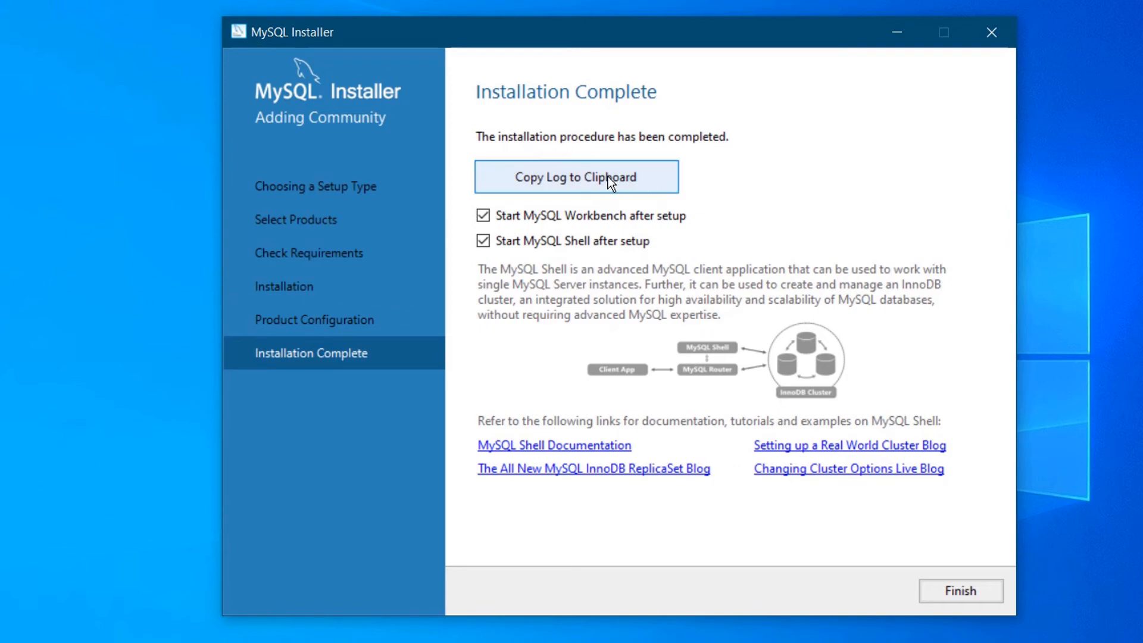
{"action": "left_click", "coordinate": [576, 176]}
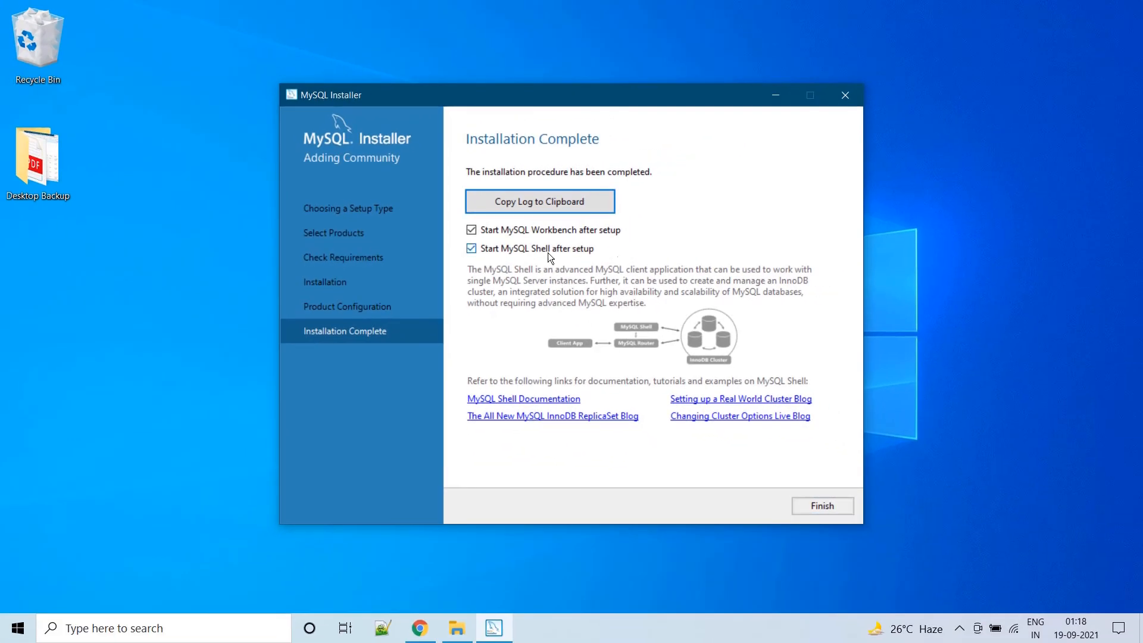
{"action": "left_click", "coordinate": [821, 506]}
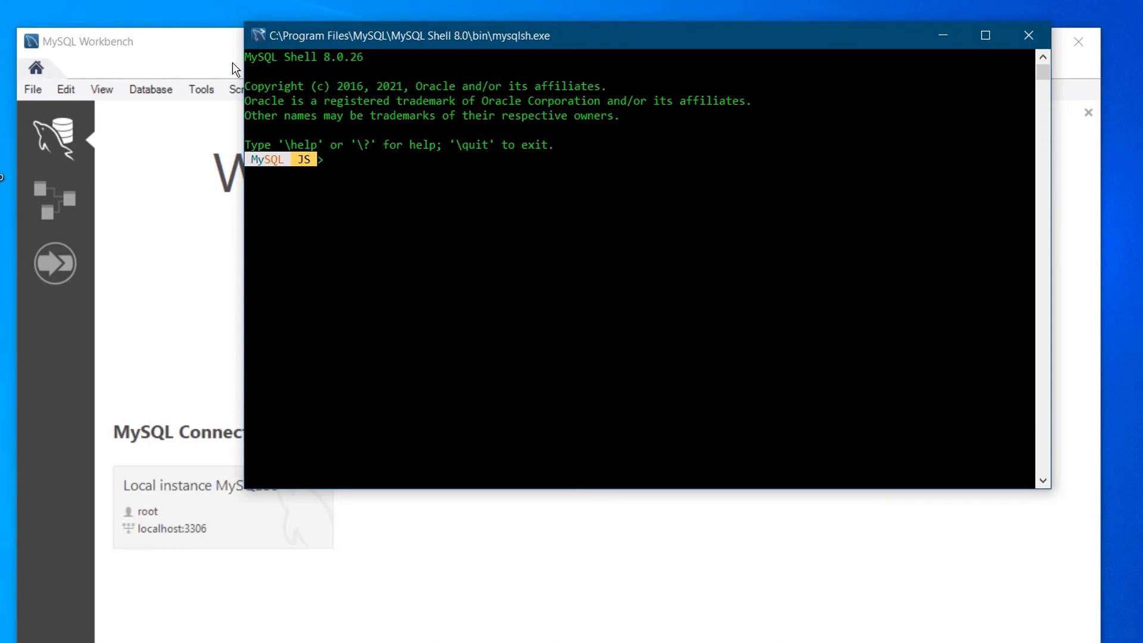
Connect to Local instance MySQL80 with the root password saved in the vault.
{"action": "left_click", "coordinate": [192, 53]}
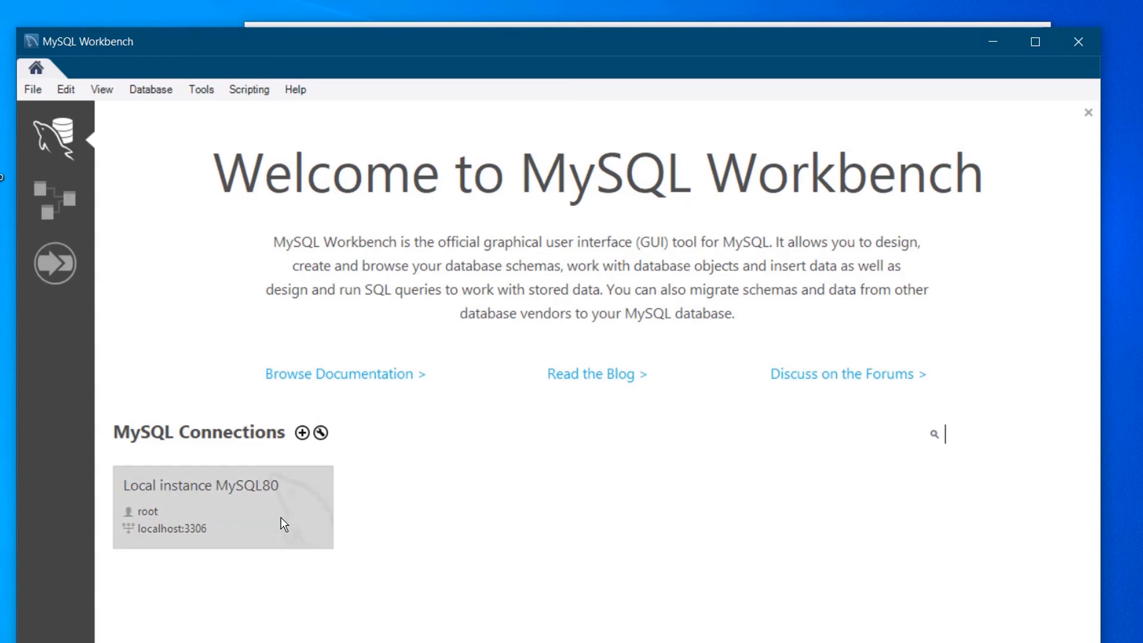
{"action": "left_click", "coordinate": [191, 503]}
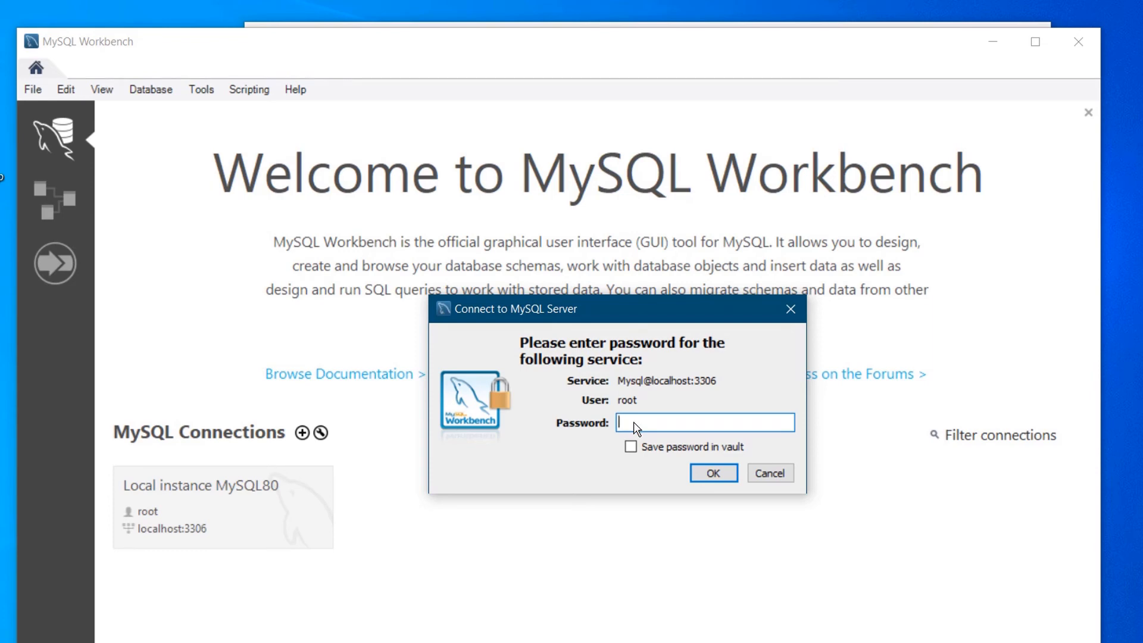
{"action": "type", "text": "**************"}
{"action": "left_click", "coordinate": [630, 447]}
{"action": "left_click", "coordinate": [713, 473]}
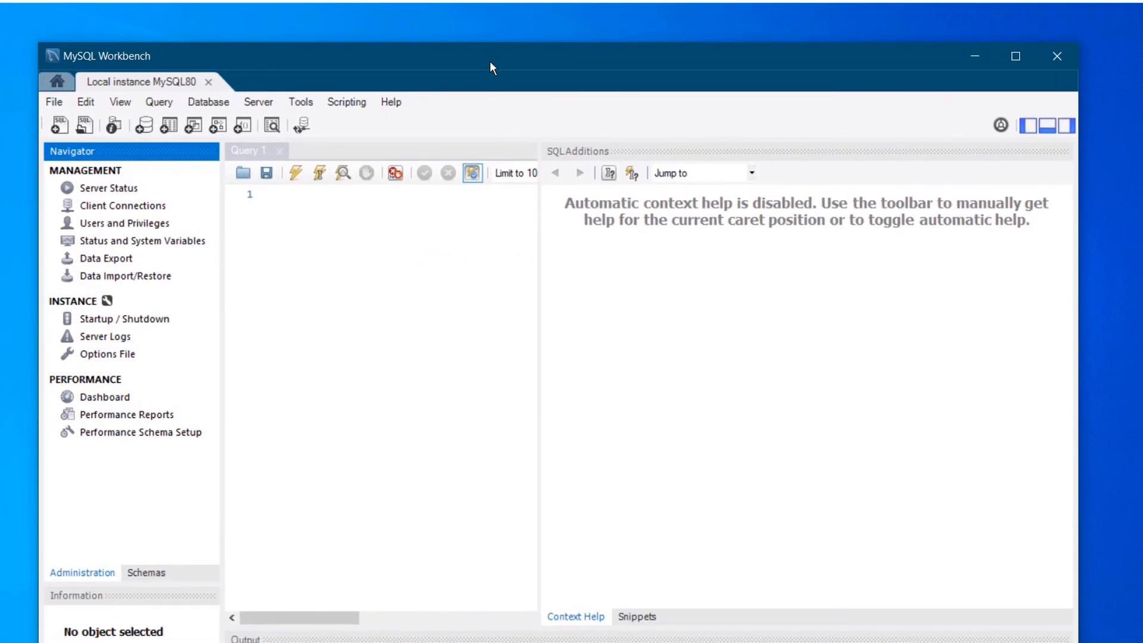
Move the Workbench window to the screen top and begin typing 'show databases' in Query 1.
{"action": "left_click_drag", "start_coordinate": [489, 61], "coordinate": [506, 11]}
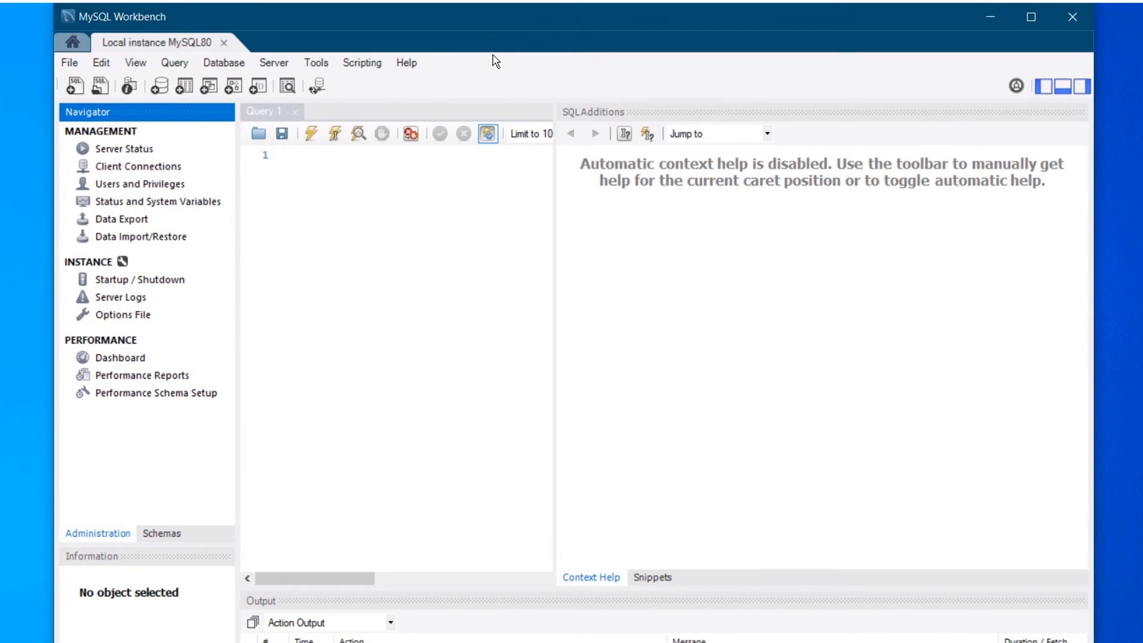
{"action": "left_click", "coordinate": [282, 188]}
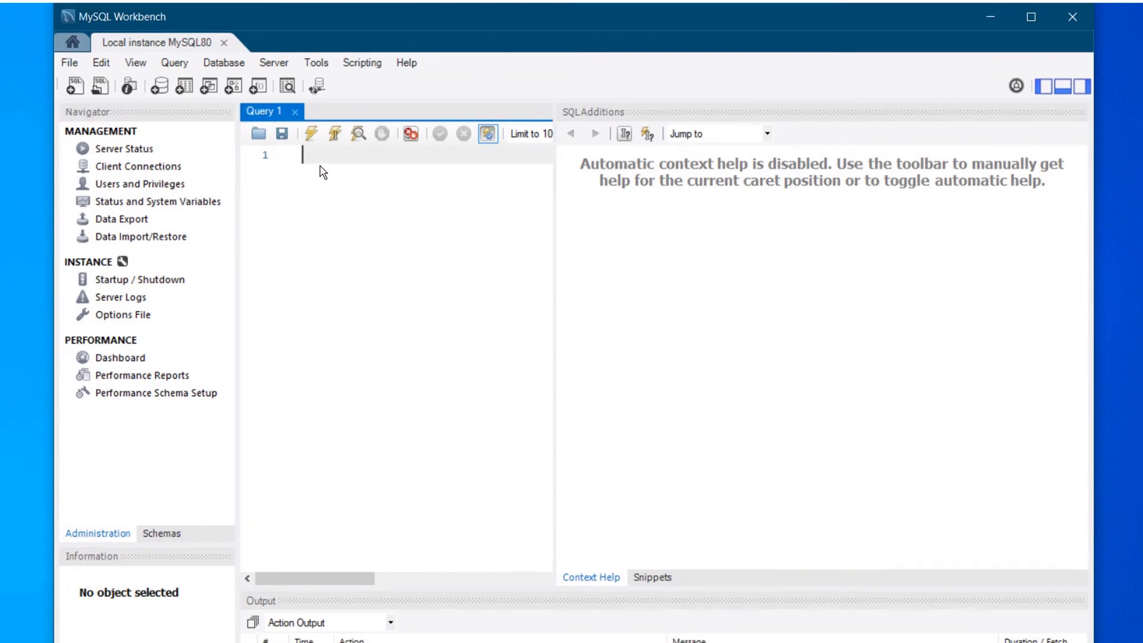
{"action": "type", "text": "show "}
{"action": "type", "text": "databas"}
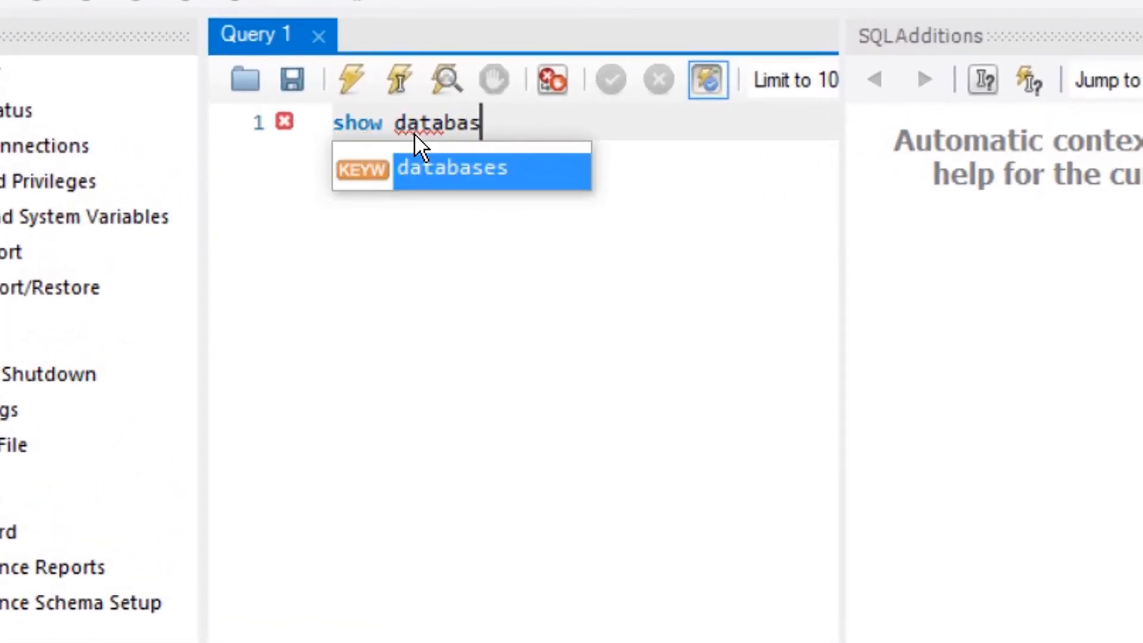
Run 'show databases' and review mysql, performance_schema and sys in the Result Grid.
{"action": "key", "text": "Return"}
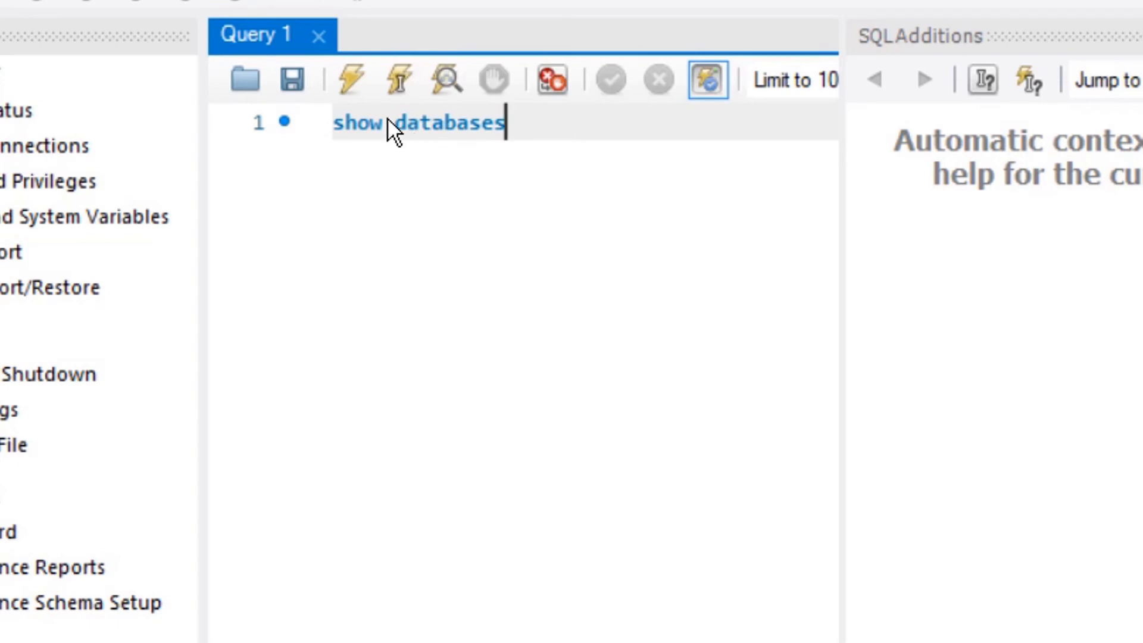
{"action": "left_click", "coordinate": [348, 88]}
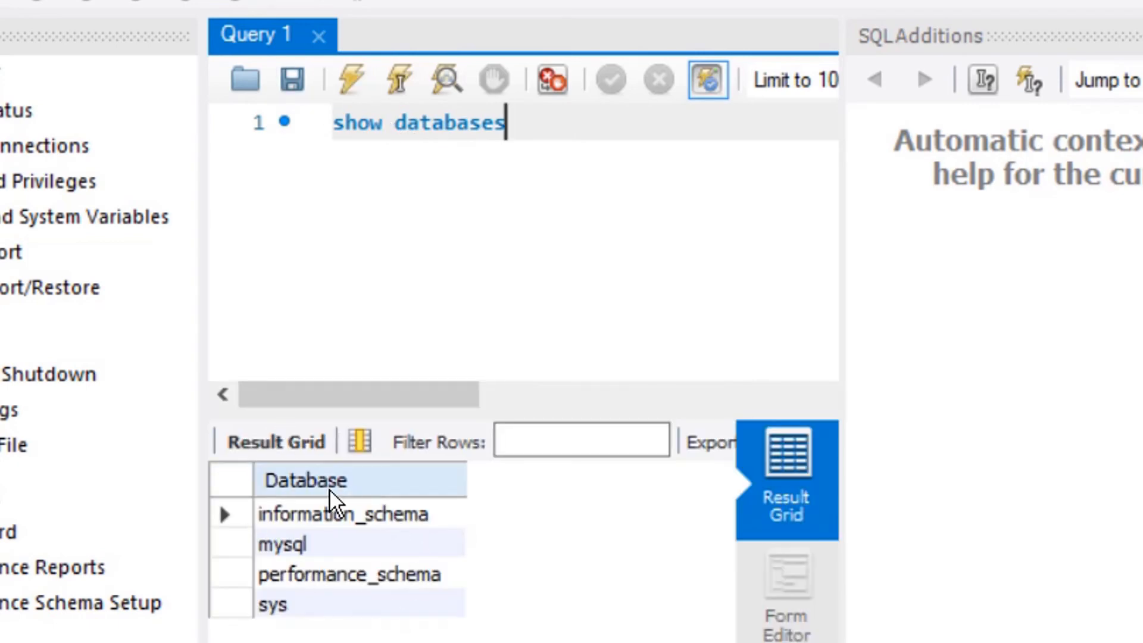
{"action": "left_click", "coordinate": [324, 543]}
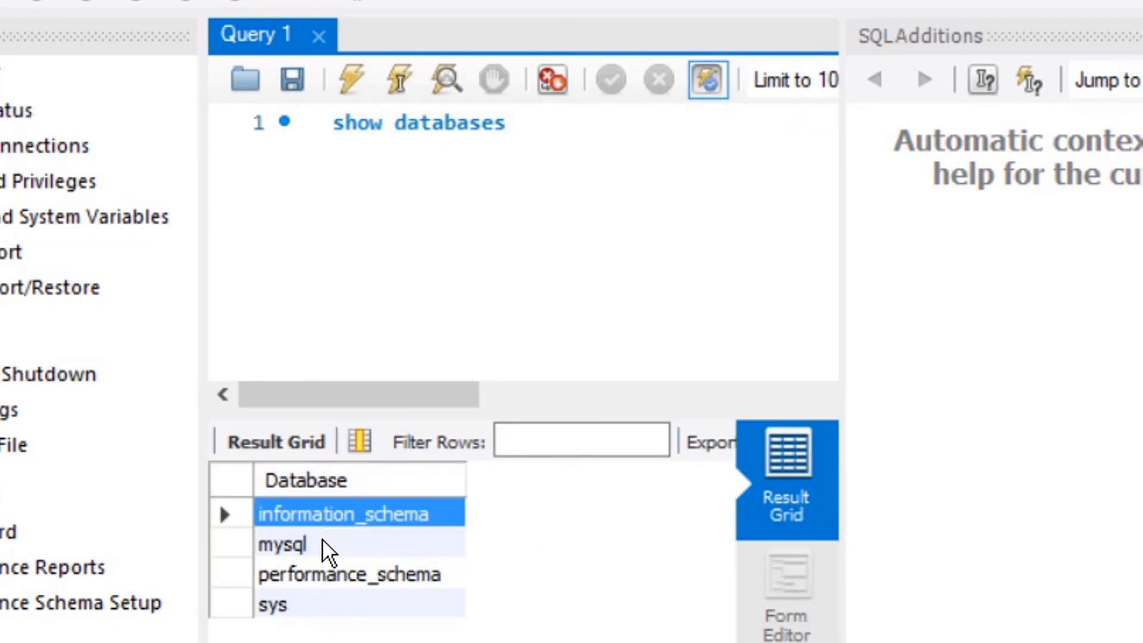
{"action": "left_click", "coordinate": [330, 581]}
{"action": "left_click", "coordinate": [313, 604]}
{"action": "left_click", "coordinate": [560, 143]}
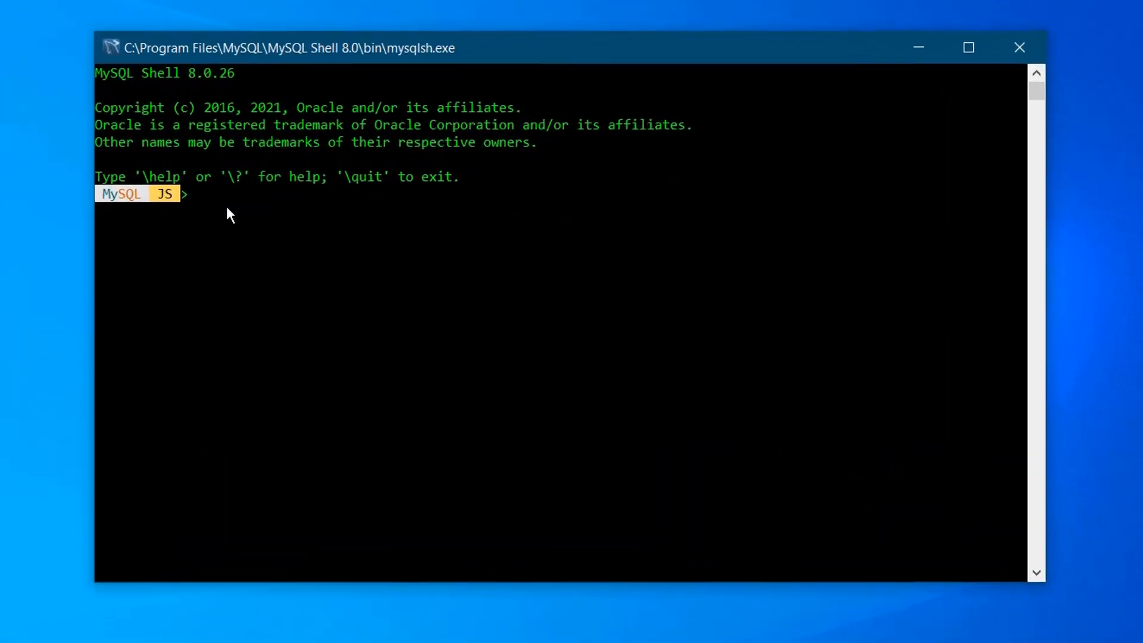
Quit MySQL Shell with the exit command and bring up the Windows Start menu.
{"action": "left_click", "coordinate": [193, 199]}
{"action": "left_click_drag", "start_coordinate": [37, 63], "coordinate": [561, 163]}
{"action": "left_click", "coordinate": [369, 207]}
{"action": "left_click", "coordinate": [167, 211]}
{"action": "type", "text": "ex"}
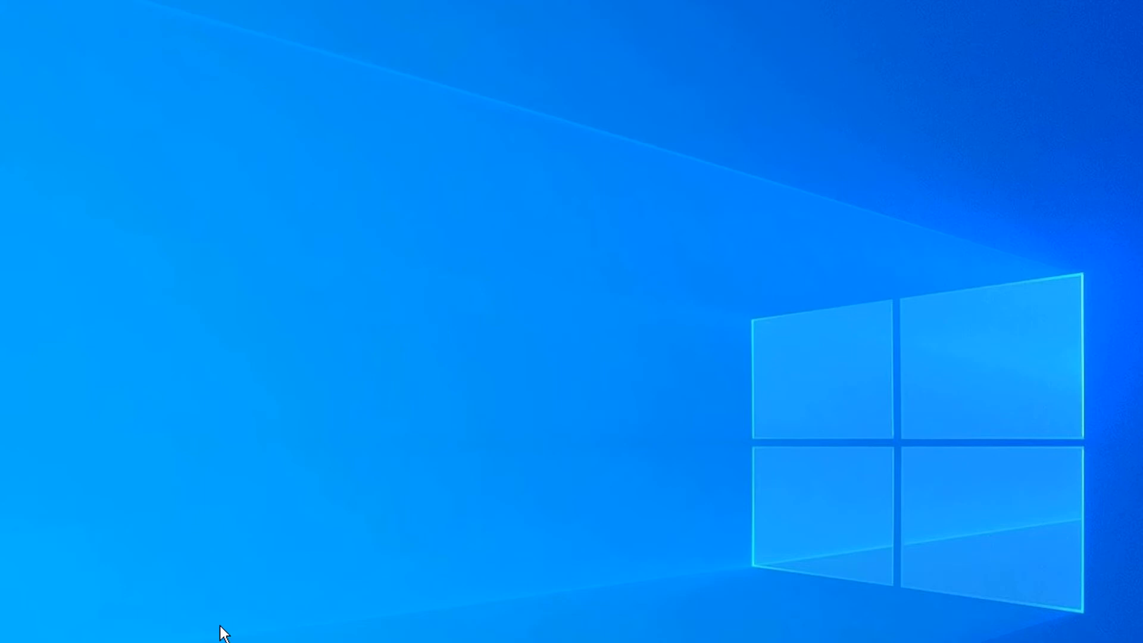
{"action": "left_click", "coordinate": [9, 633]}
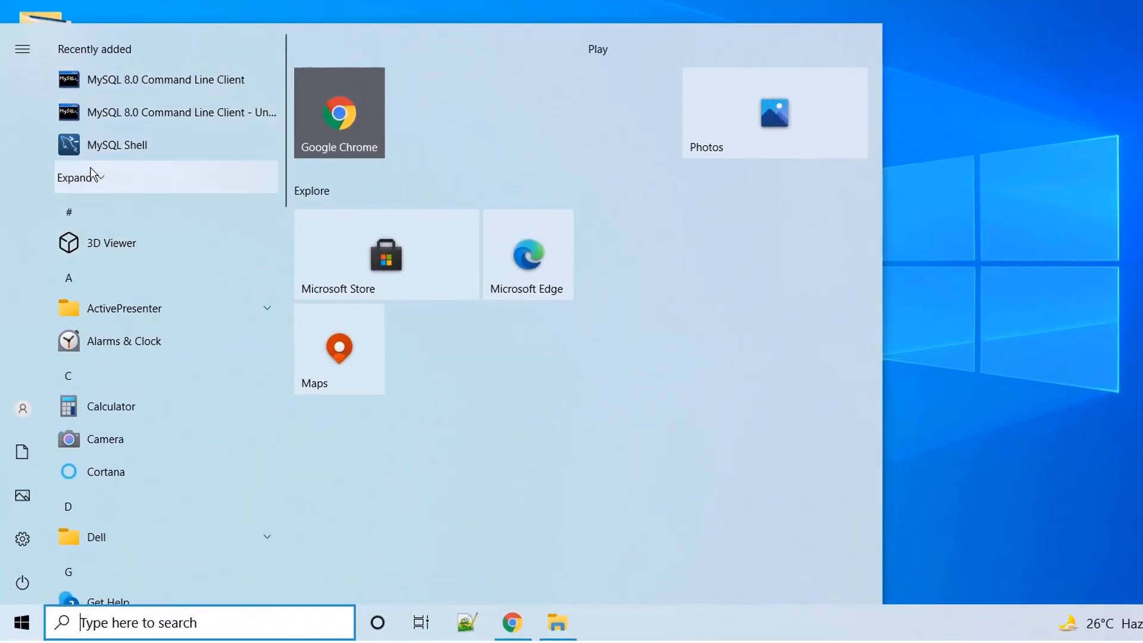
Expand the Recently added list to show the MySQL and Python entries.
{"action": "left_click", "coordinate": [98, 179]}
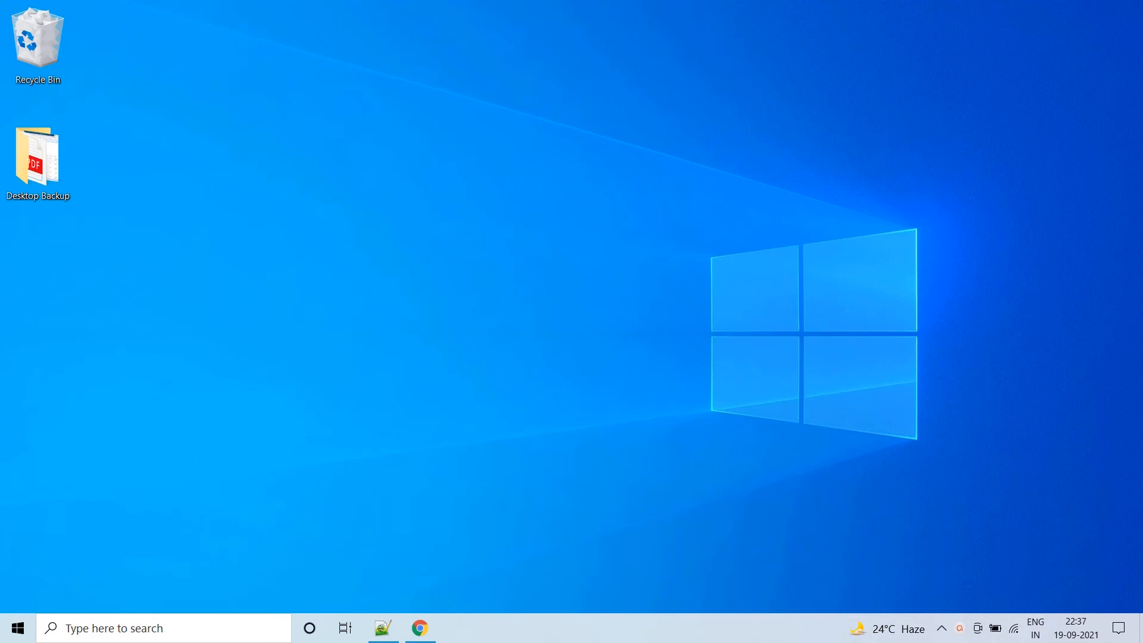
Open Command Prompt and confirm Python 3.9.7 and pip 21.2.3 with version checks.
{"action": "left_click", "coordinate": [65, 629]}
{"action": "type", "text": "cmd"}
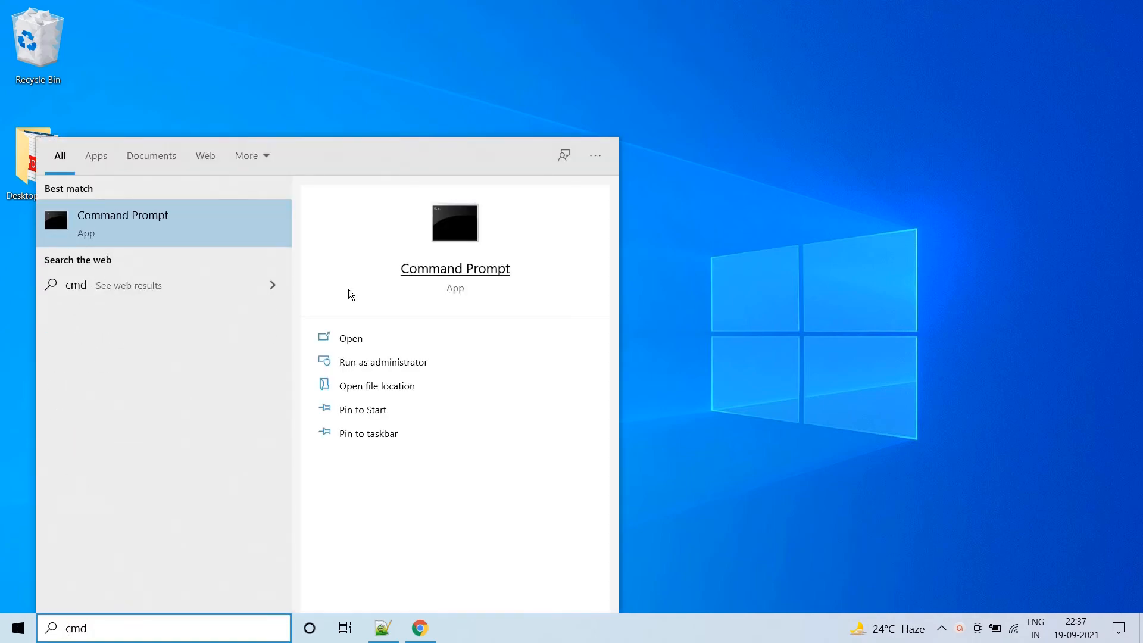
{"action": "left_click", "coordinate": [351, 345]}
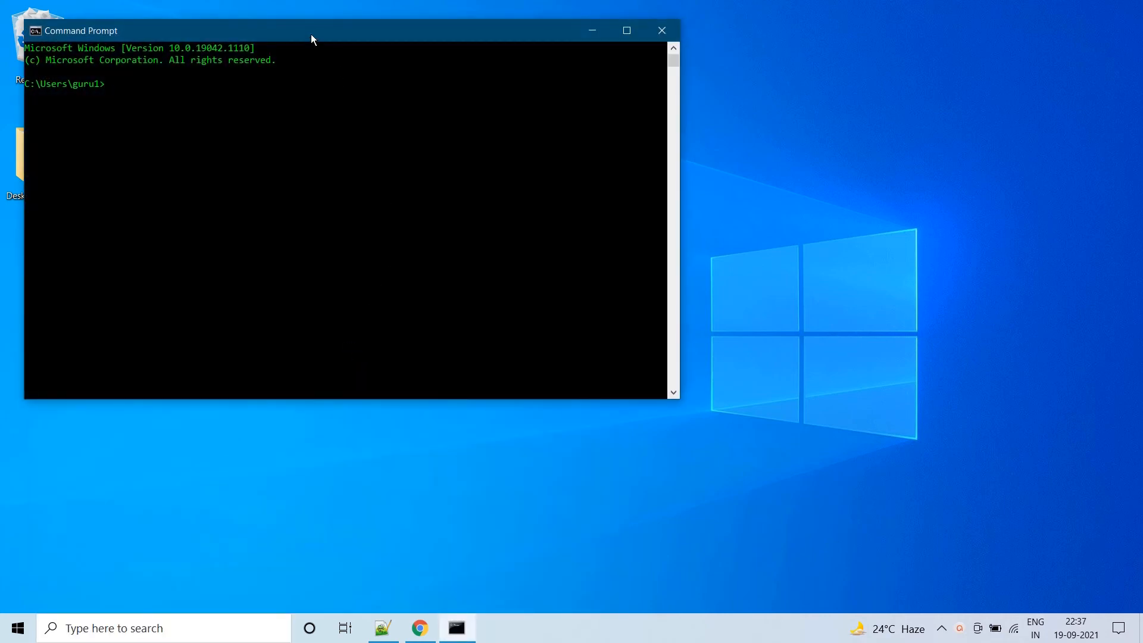
{"action": "left_click_drag", "start_coordinate": [310, 35], "coordinate": [464, 75]}
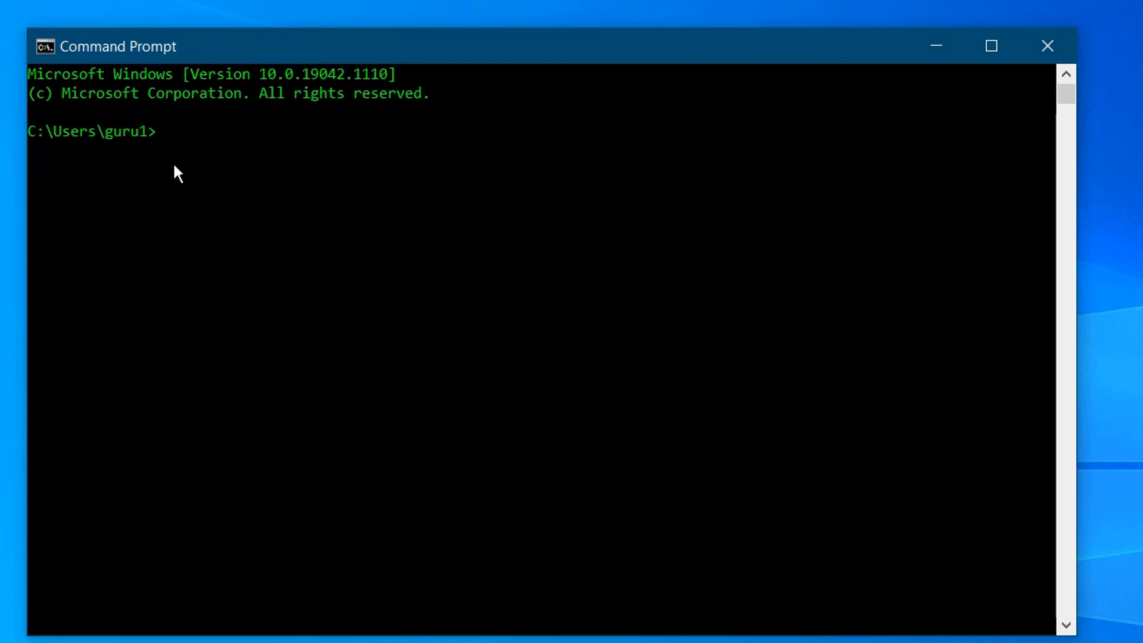
{"action": "type", "text": "n --version"}
{"action": "key", "text": "Return"}
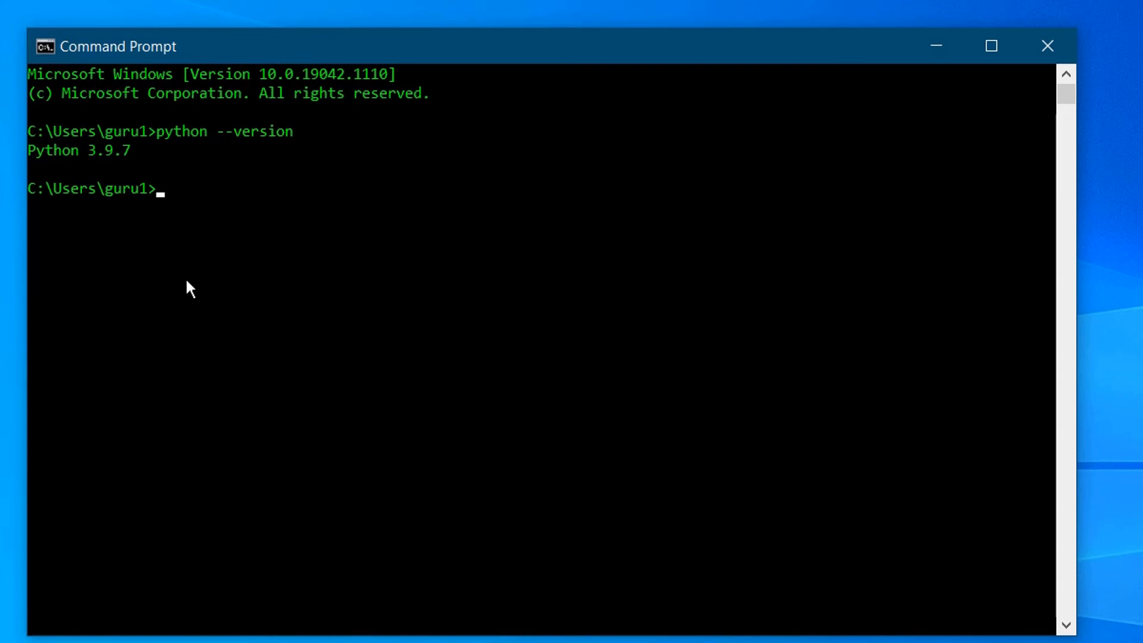
{"action": "type", "text": "pip --version"}
{"action": "key", "text": "Return"}
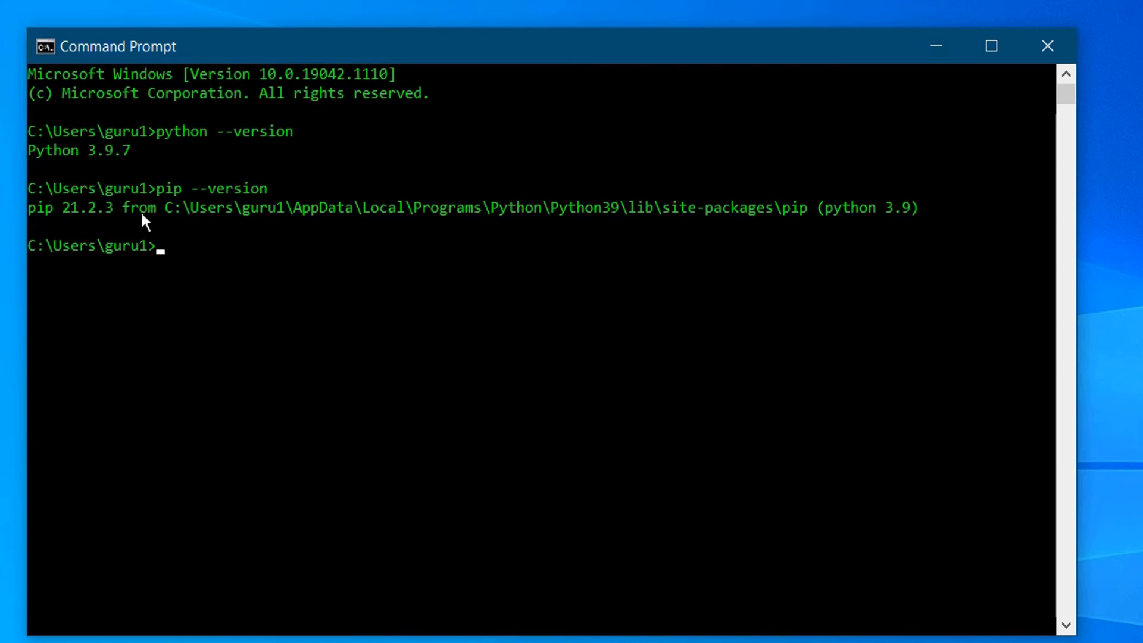
Copy the Python39 install folder path and enter a cd command to it.
{"action": "left_click_drag", "start_coordinate": [165, 208], "coordinate": [620, 212]}
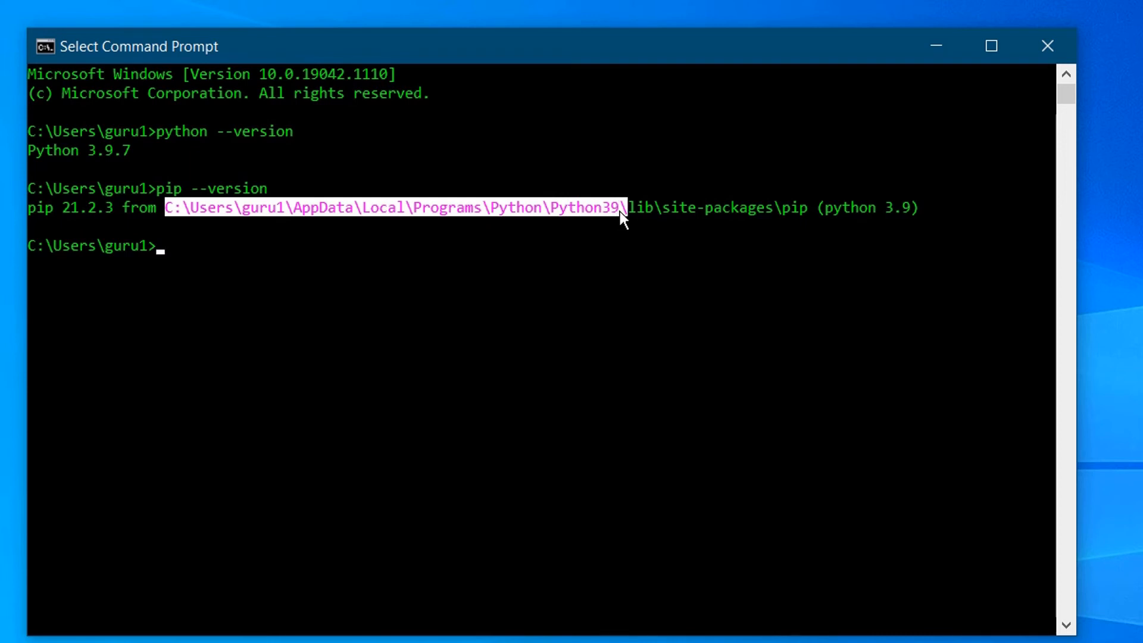
{"action": "right_click", "coordinate": [619, 212]}
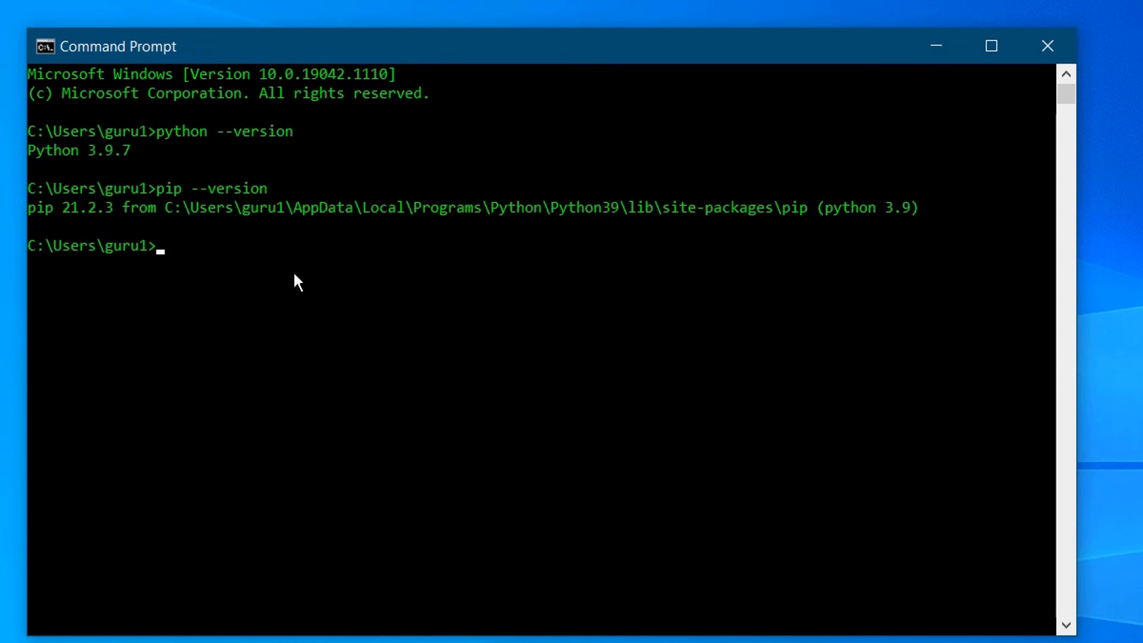
{"action": "type", "text": "cd"}
{"action": "right_click", "coordinate": [294, 275]}
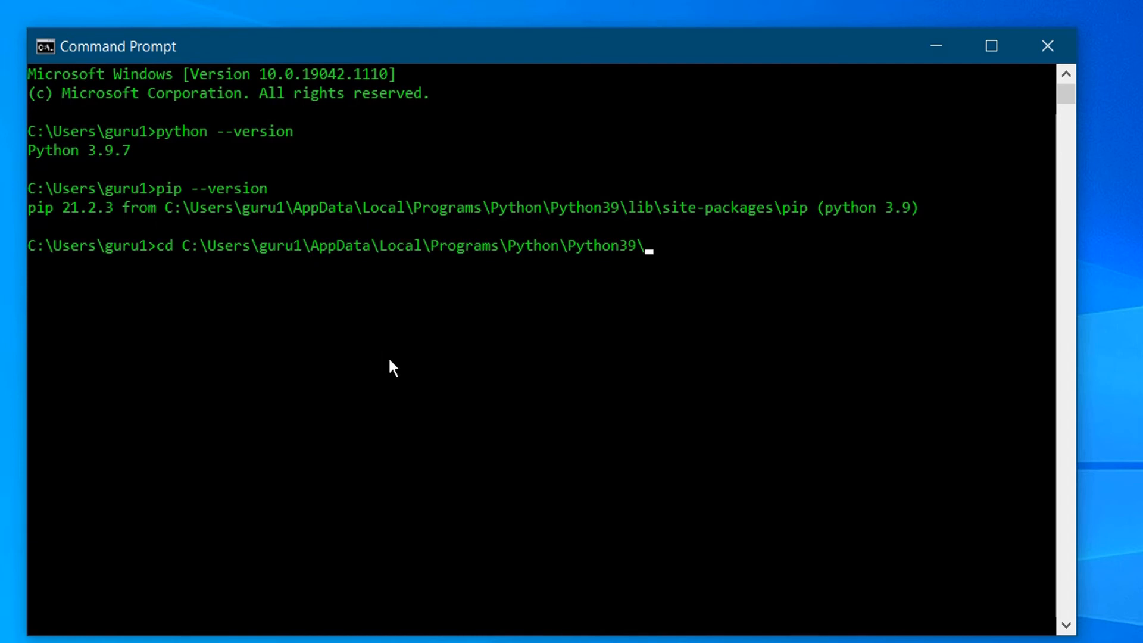
Change into the Python39 folder and run pip install mysql-connector-python.
{"action": "key", "text": "Return"}
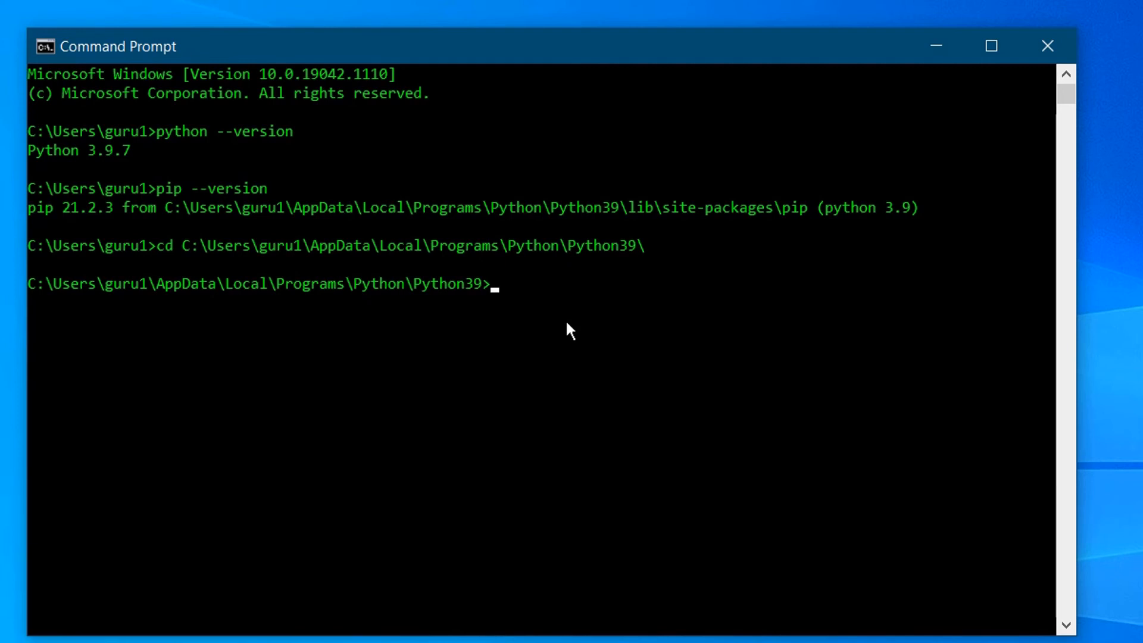
{"action": "type", "text": "pip install m"}
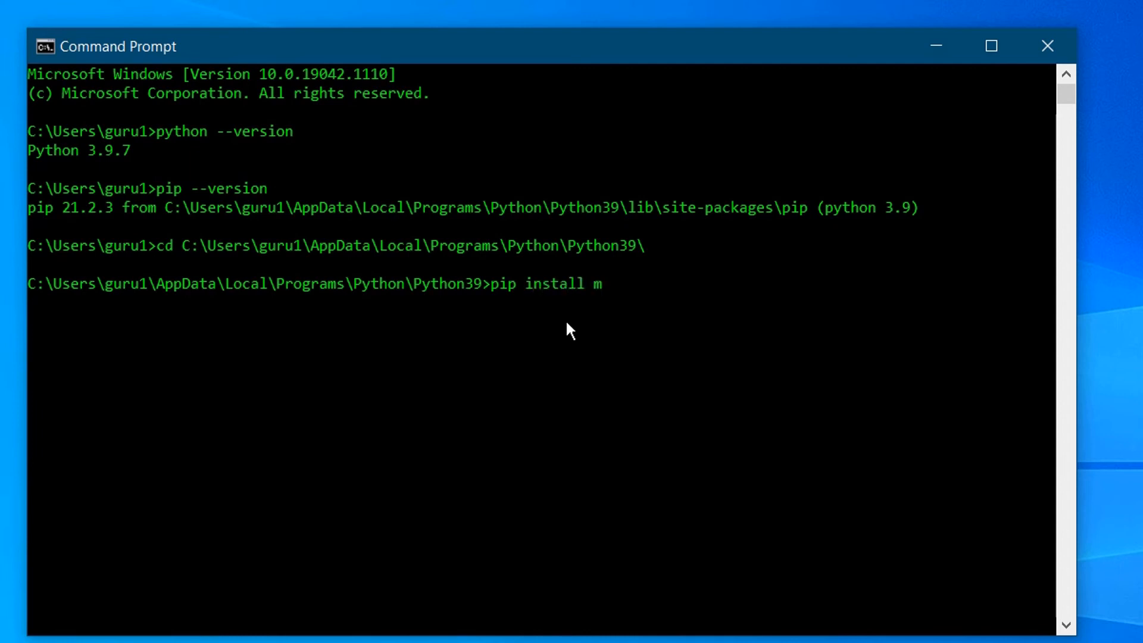
{"action": "type", "text": "ysql-connect"}
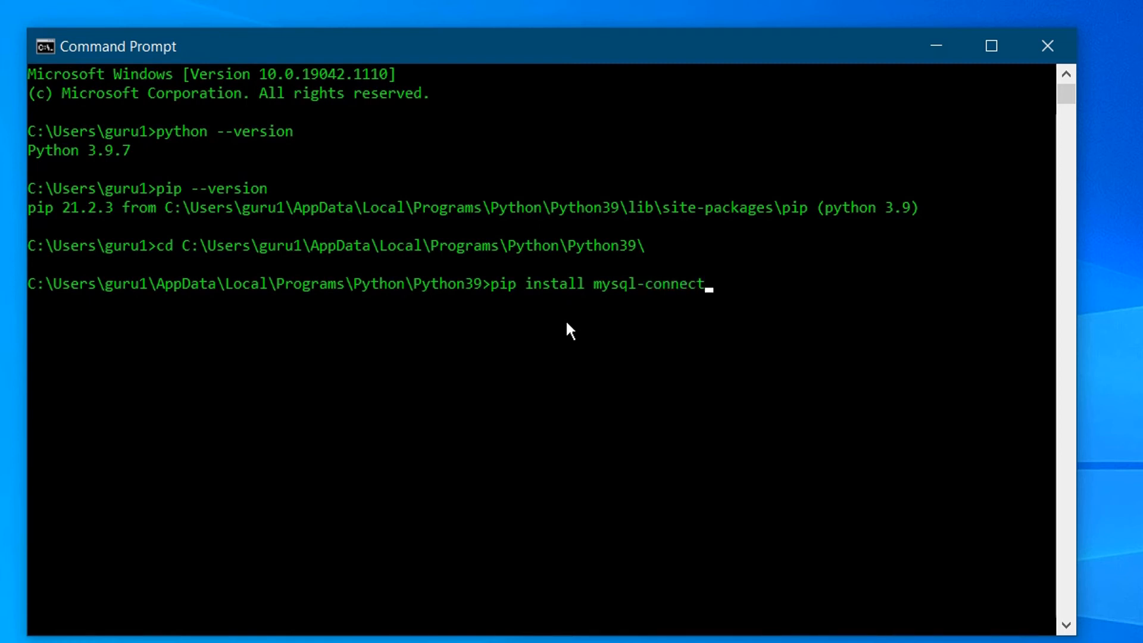
{"action": "type", "text": "or-python"}
{"action": "key", "text": "Return"}
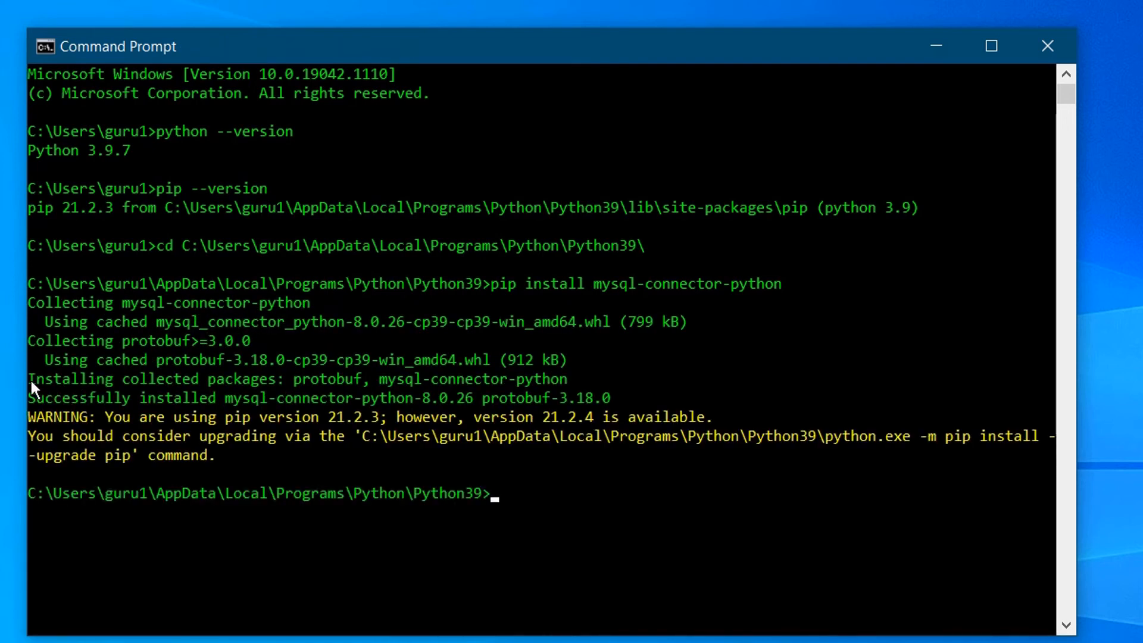
Highlight the install output: collected packages, success message, pip warning, and suggested upgrade command.
{"action": "left_click_drag", "start_coordinate": [29, 379], "coordinate": [104, 383]}
{"action": "left_click_drag", "start_coordinate": [224, 386], "coordinate": [274, 381]}
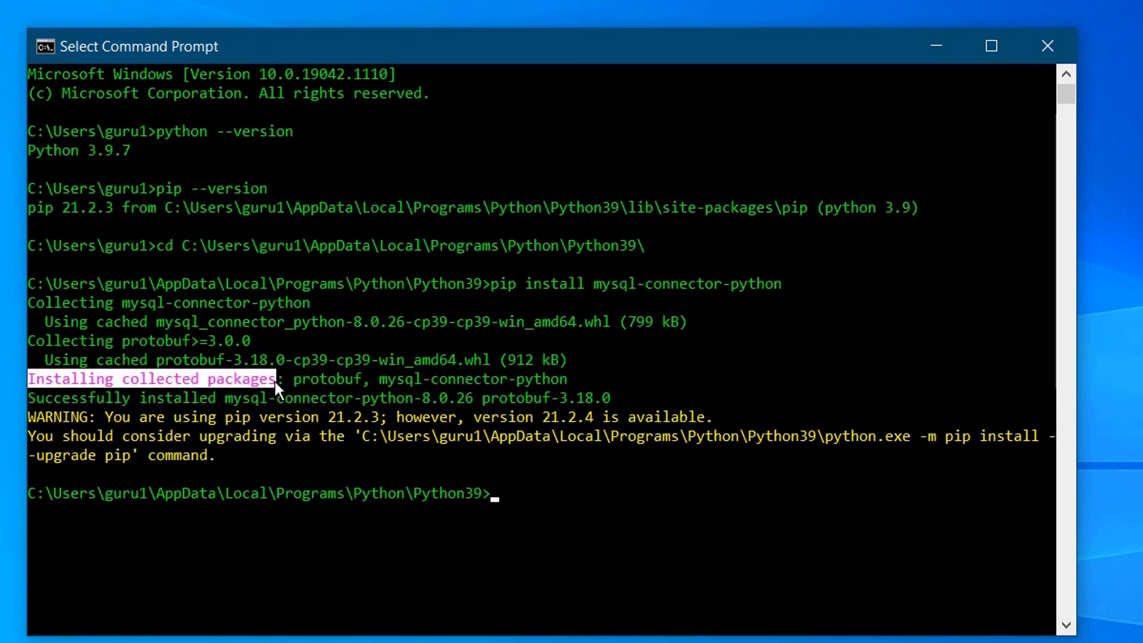
{"action": "left_click", "coordinate": [127, 398]}
{"action": "left_click_drag", "start_coordinate": [34, 397], "coordinate": [333, 417]}
{"action": "left_click_drag", "start_coordinate": [419, 410], "coordinate": [470, 403]}
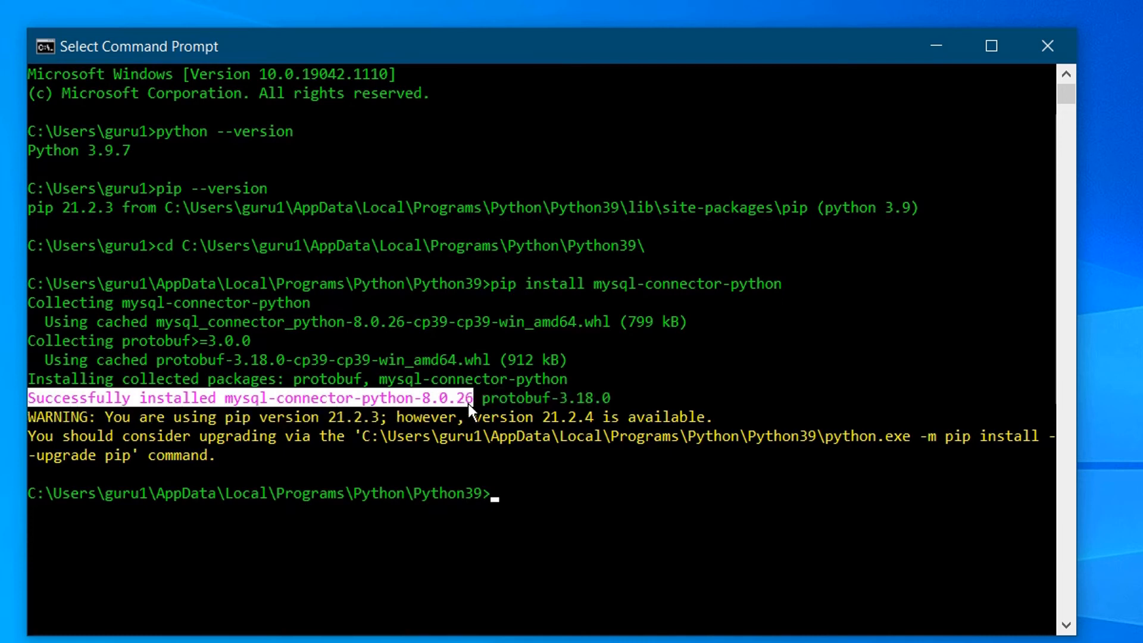
{"action": "left_click", "coordinate": [107, 421]}
{"action": "left_click_drag", "start_coordinate": [108, 421], "coordinate": [381, 415]}
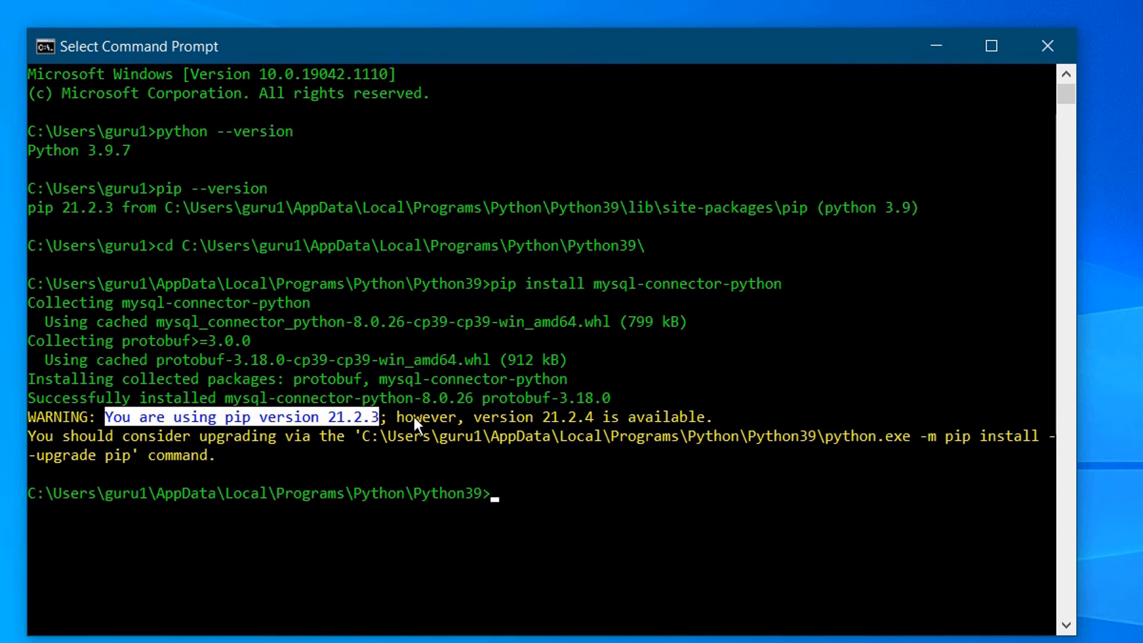
{"action": "left_click_drag", "start_coordinate": [545, 416], "coordinate": [677, 416]}
{"action": "left_click", "coordinate": [656, 417]}
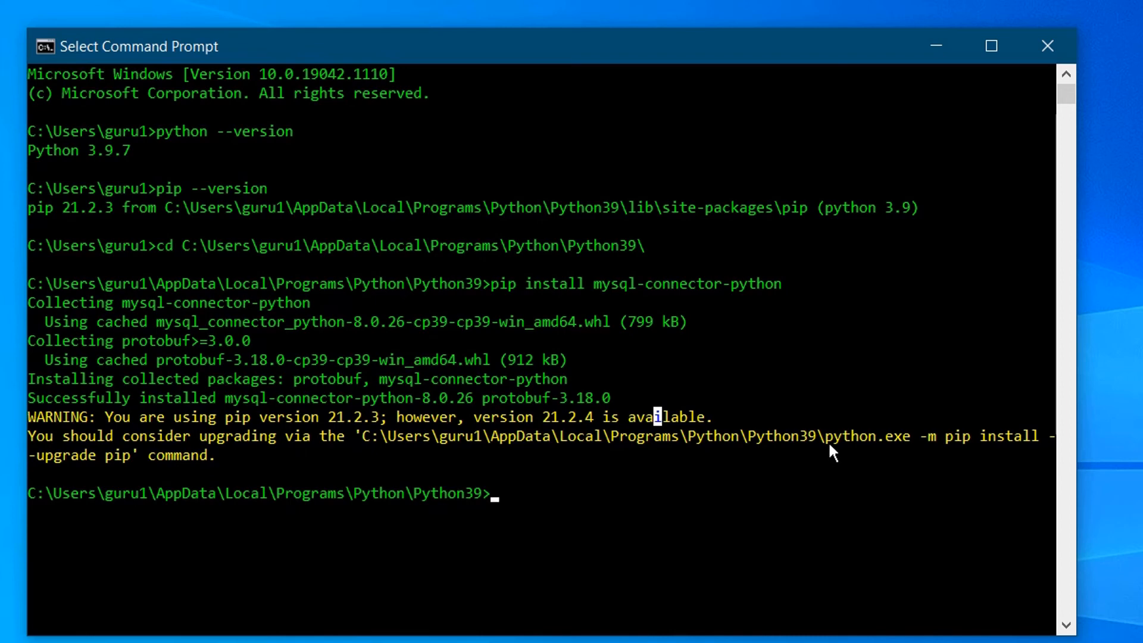
{"action": "left_click_drag", "start_coordinate": [827, 438], "coordinate": [132, 448]}
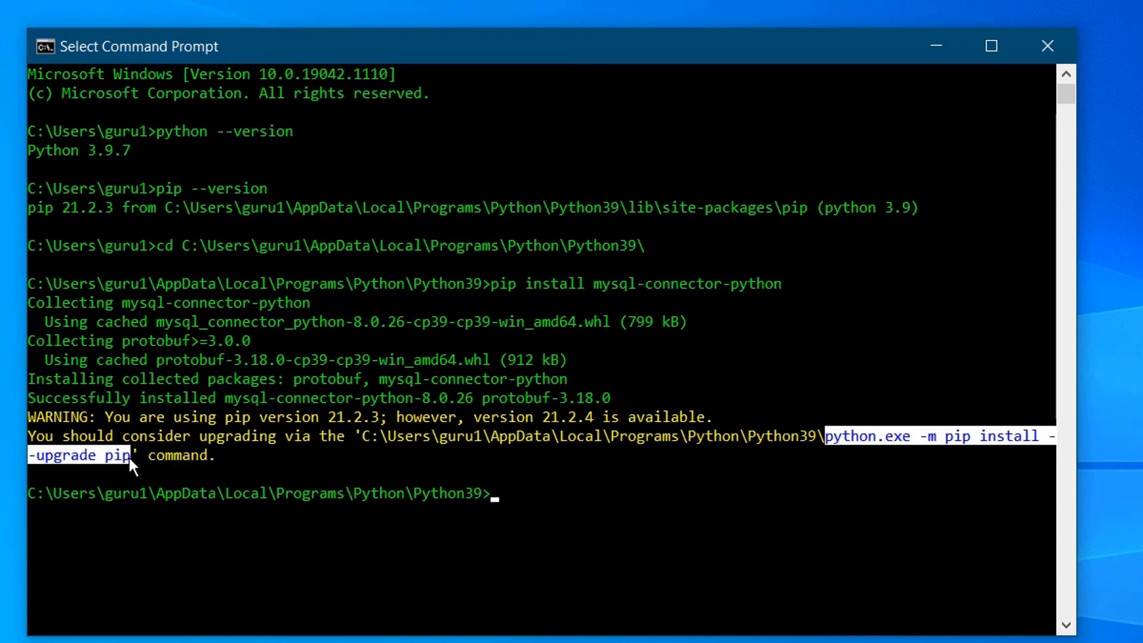
Copy the suggested pip upgrade command to the prompt and run it.
{"action": "key", "text": "ctrl+c"}
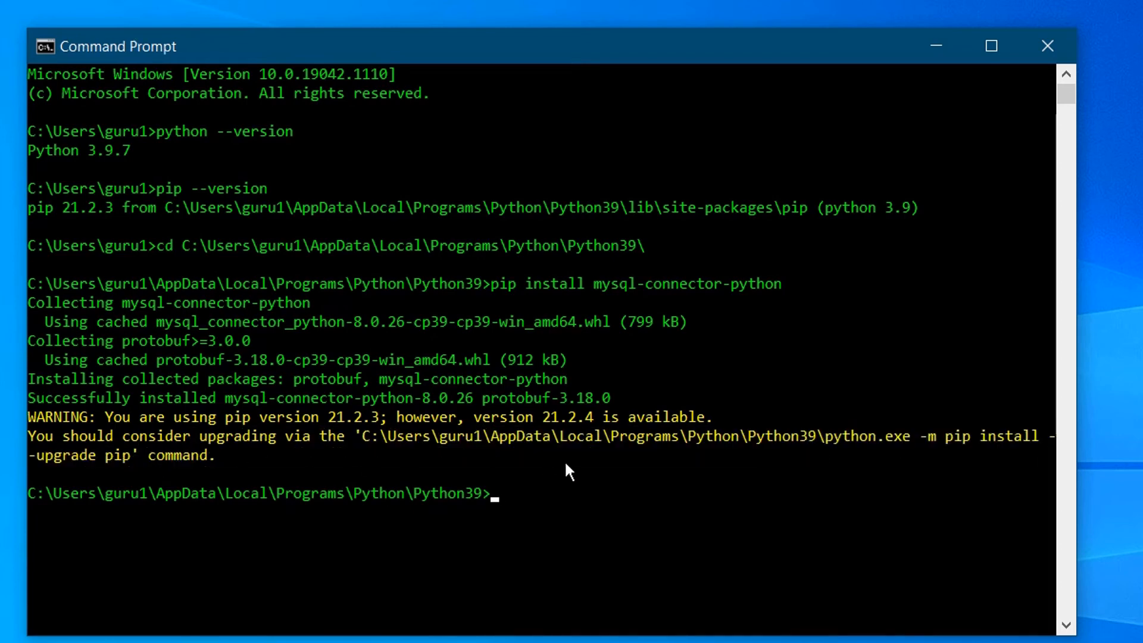
{"action": "key", "text": "ctrl+v"}
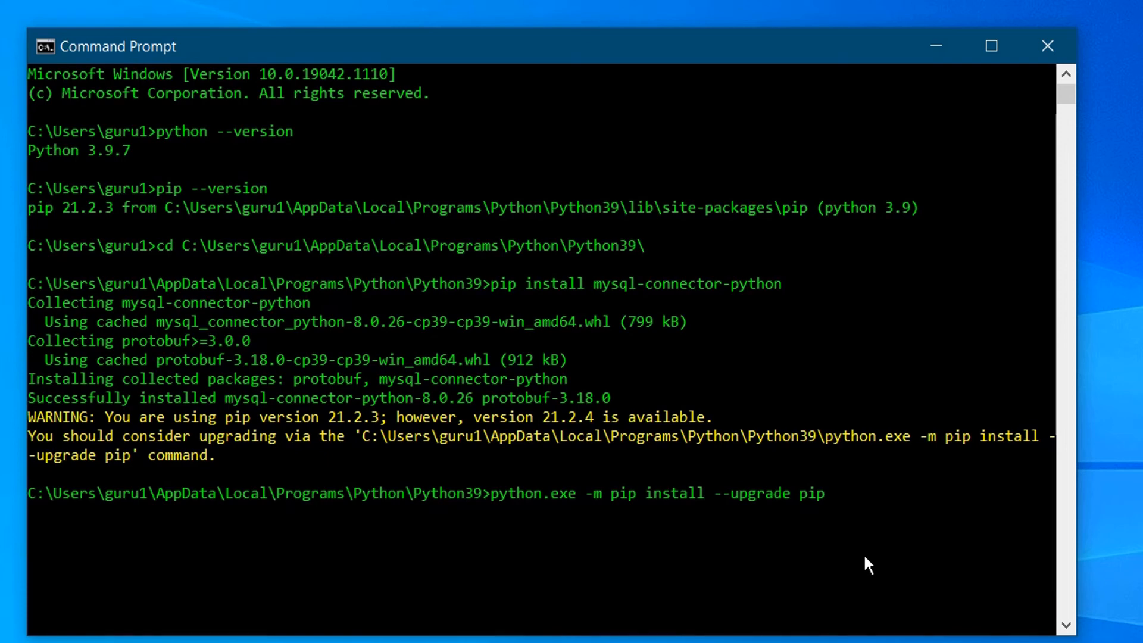
{"action": "key", "text": "Return"}
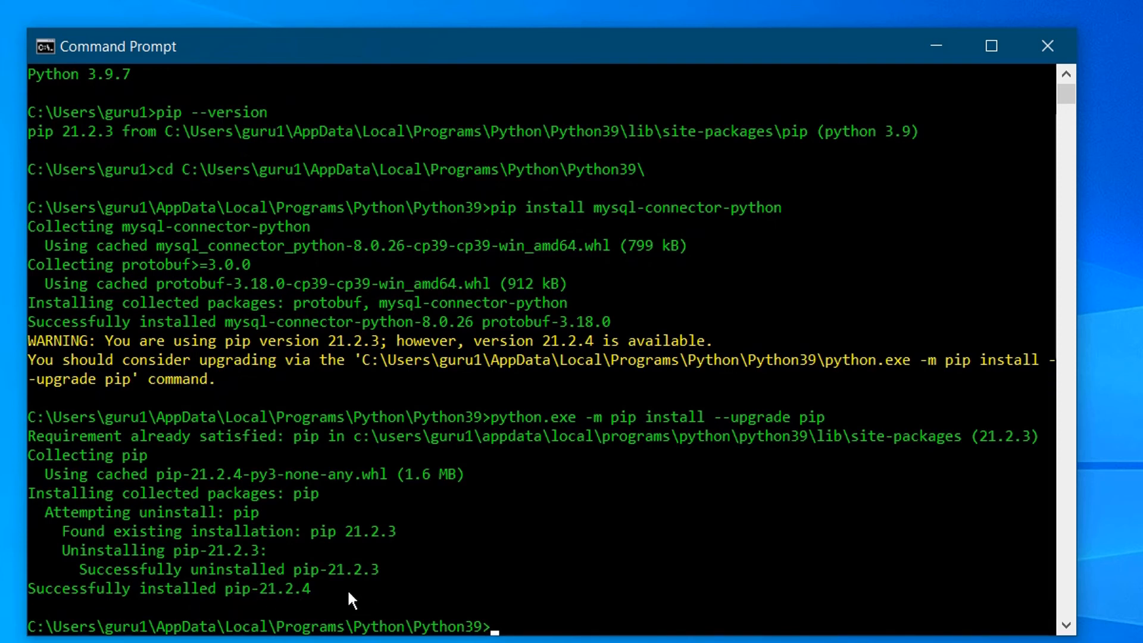
Confirm pip is now 21.2.4, compare with the earlier 21.2.3, and type exit.
{"action": "type", "text": "pip --version"}
{"action": "key", "text": "Return"}
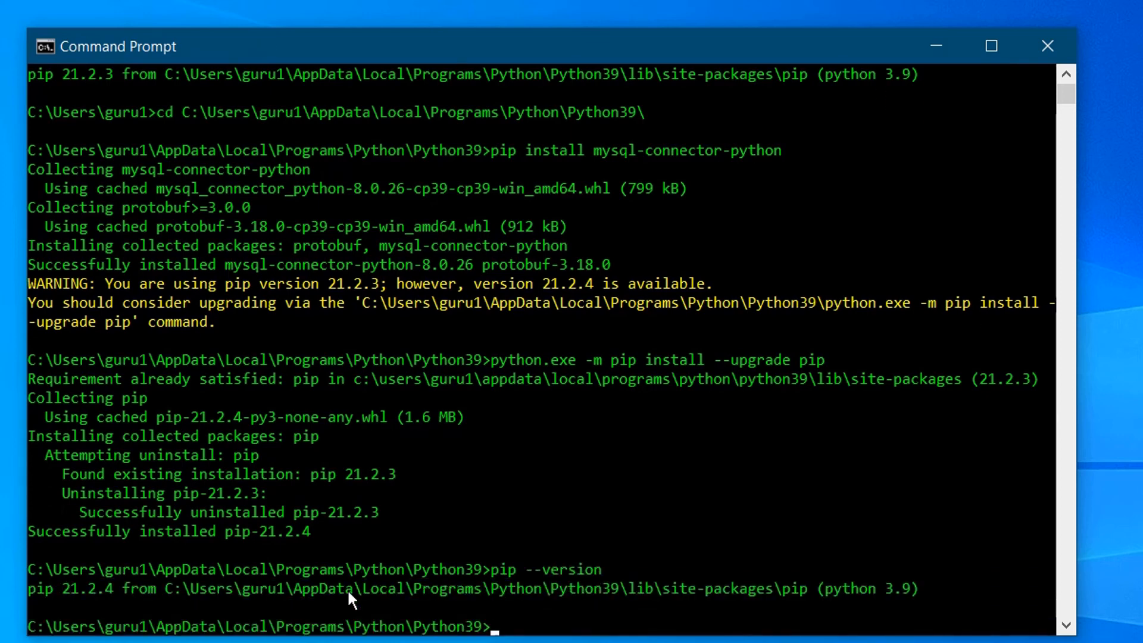
{"action": "left_click_drag", "start_coordinate": [117, 589], "coordinate": [19, 590]}
{"action": "scroll", "coordinate": [200, 586], "scroll_direction": "up", "scroll_amount": 2}
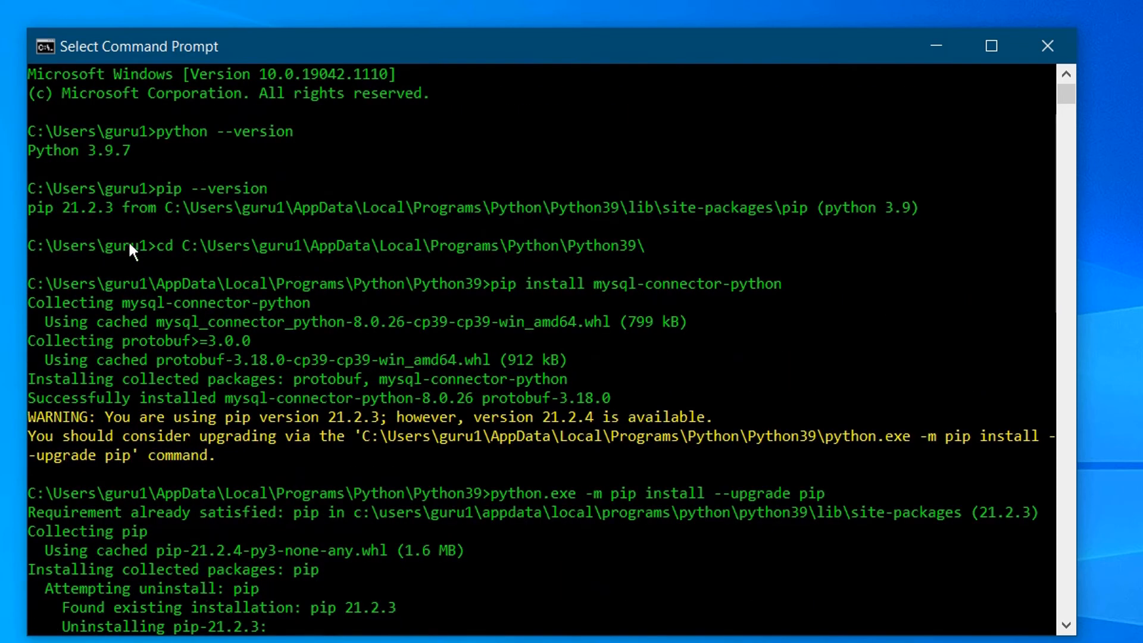
{"action": "left_click_drag", "start_coordinate": [50, 206], "coordinate": [27, 205]}
{"action": "scroll", "coordinate": [170, 289], "scroll_direction": "down", "scroll_amount": 9}
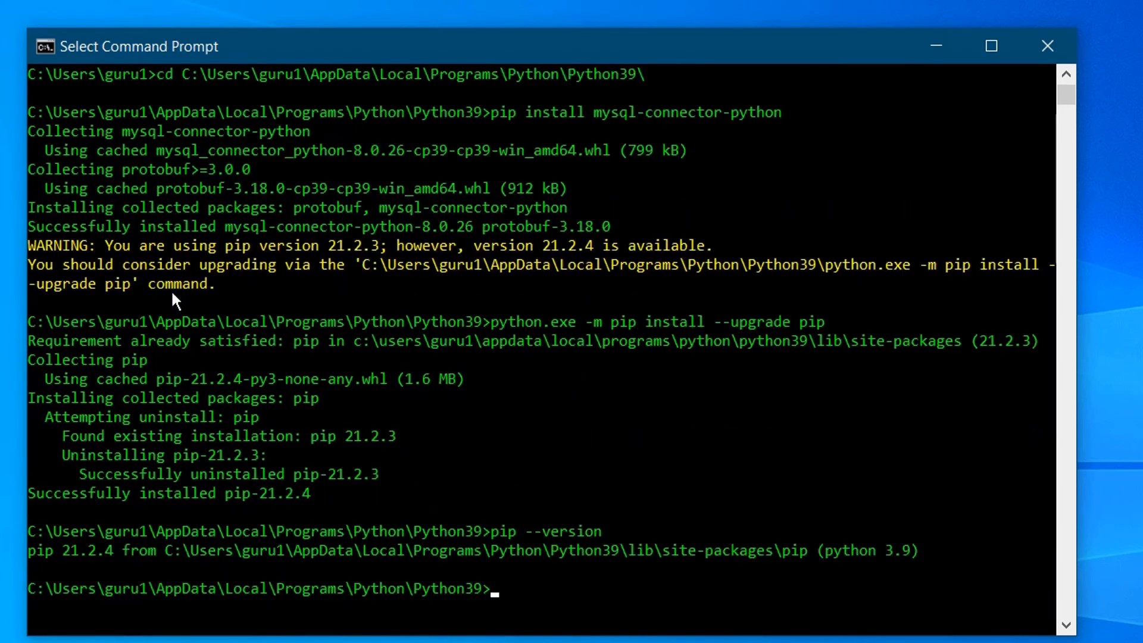
{"action": "scroll", "coordinate": [173, 327], "scroll_direction": "up", "scroll_amount": 3}
{"action": "left_click_drag", "start_coordinate": [119, 381], "coordinate": [50, 381]}
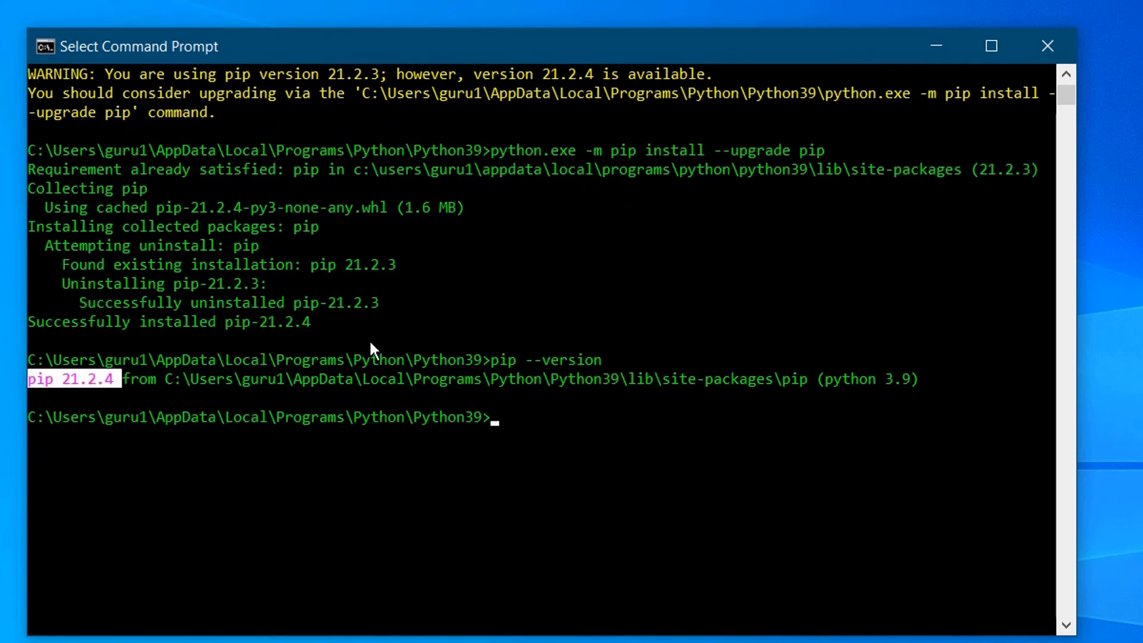
{"action": "scroll", "coordinate": [485, 364], "scroll_direction": "up", "scroll_amount": 3}
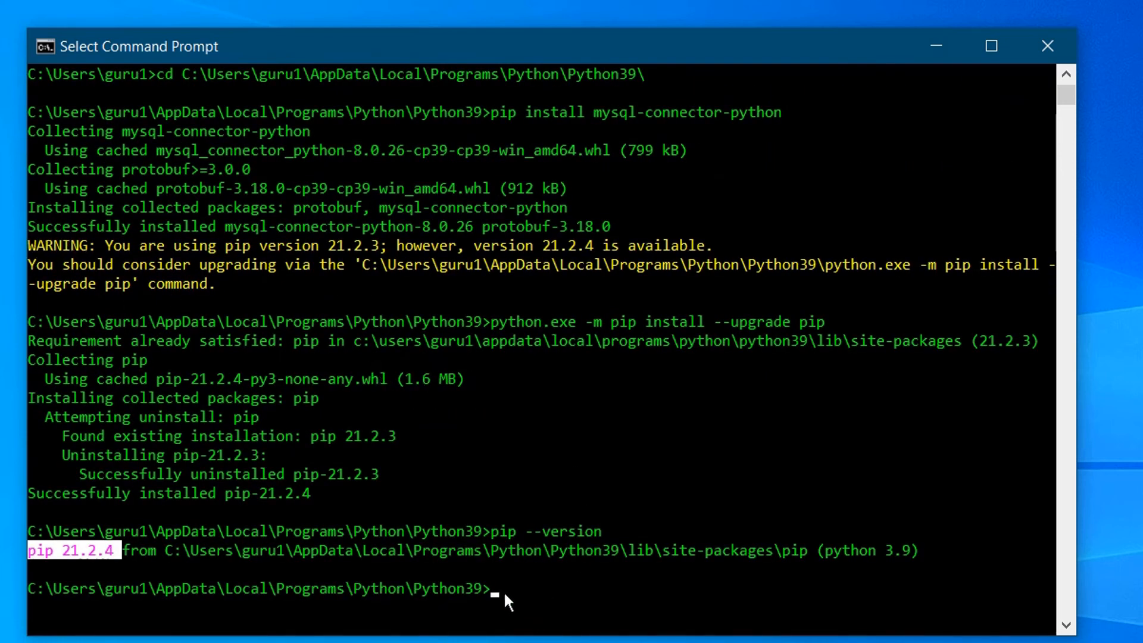
{"action": "type", "text": "exit"}
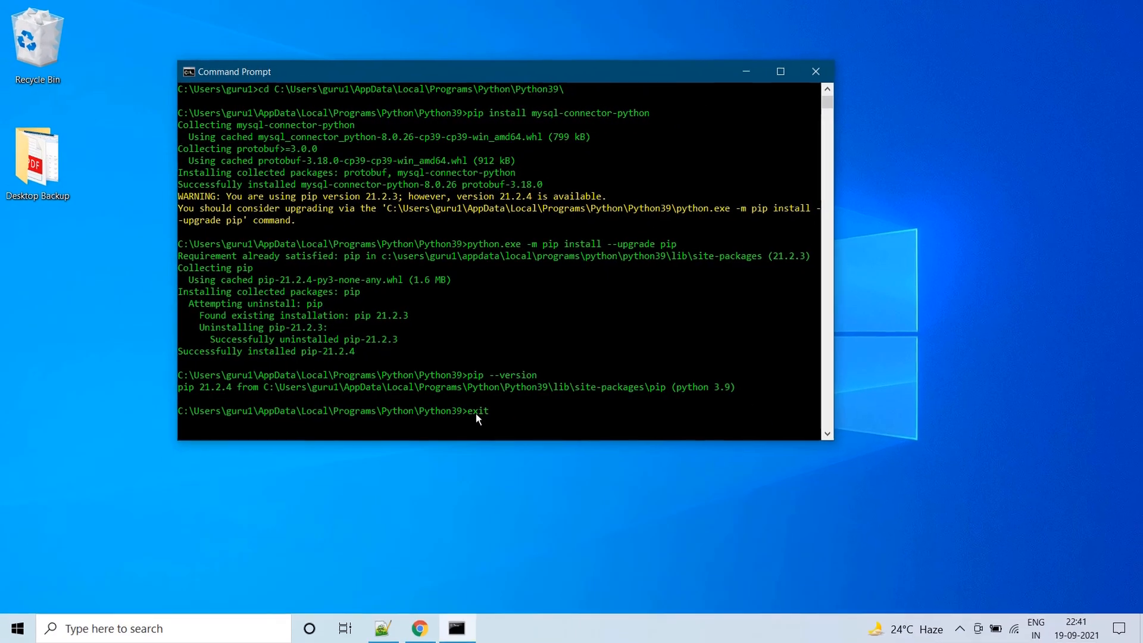
Close Command Prompt, launch IDLE, and run import mysql.connector without error.
{"action": "key", "text": "Return"}
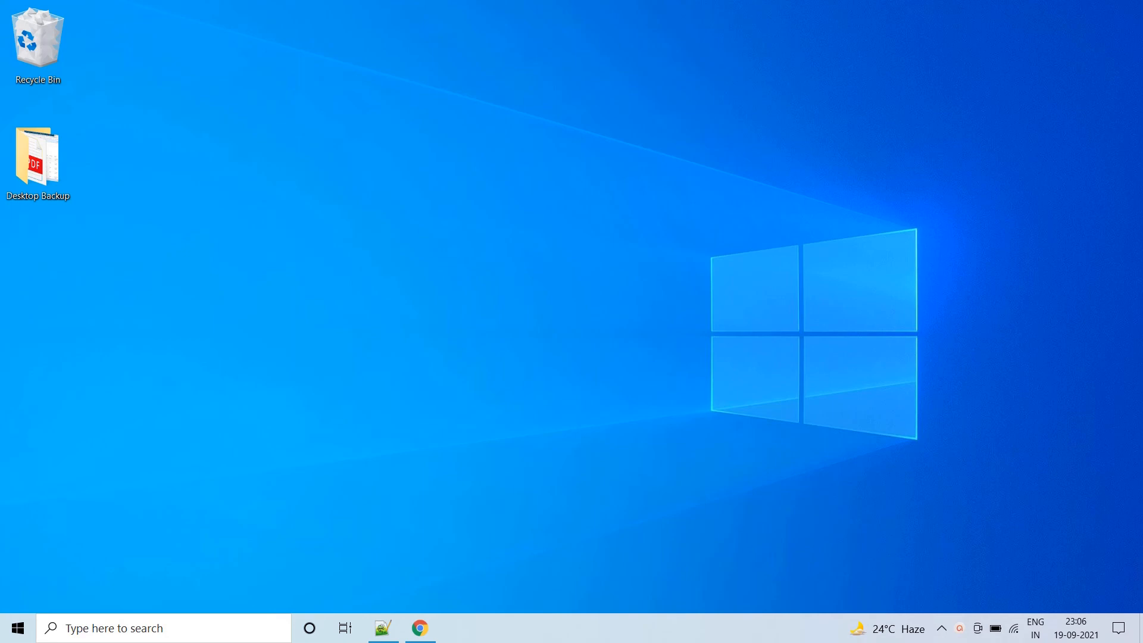
{"action": "left_click", "coordinate": [169, 624]}
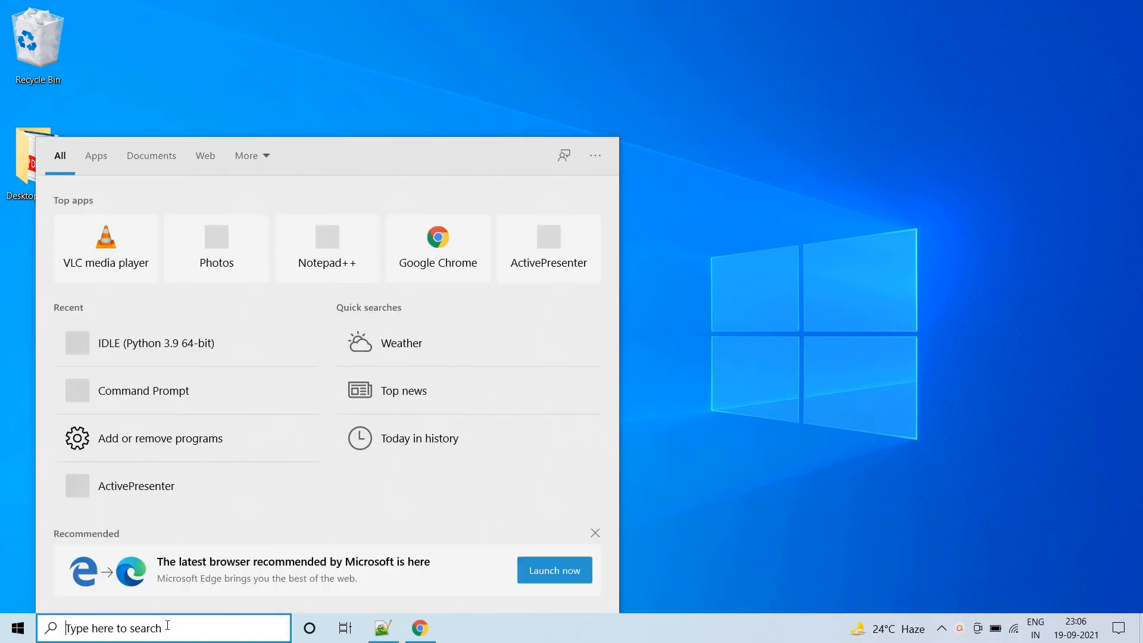
{"action": "type", "text": "idle"}
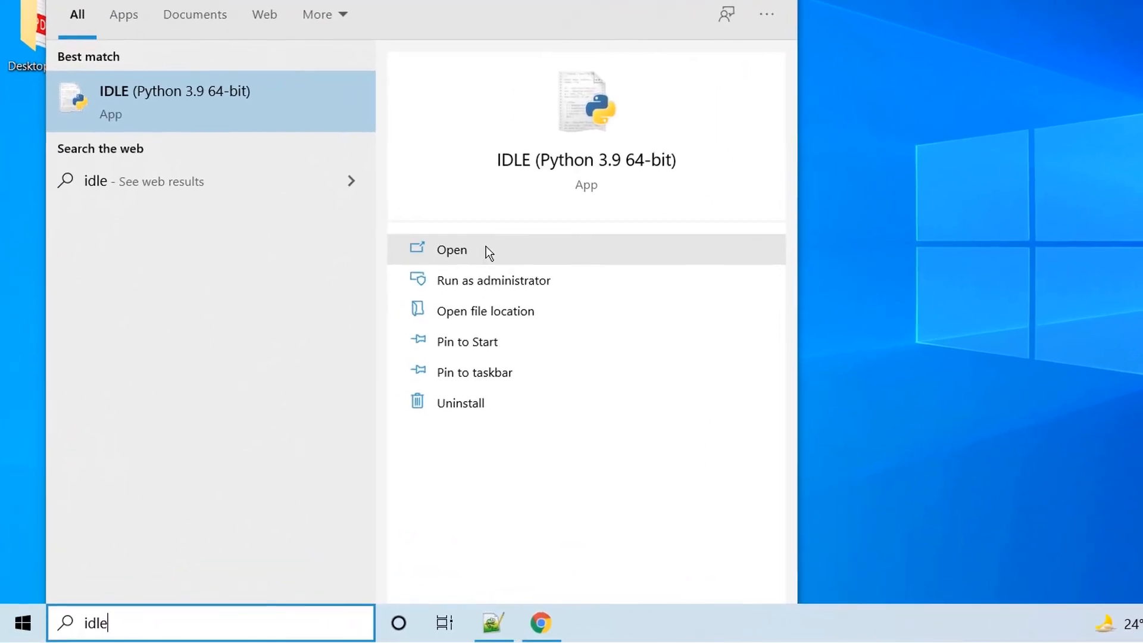
{"action": "left_click", "coordinate": [459, 257]}
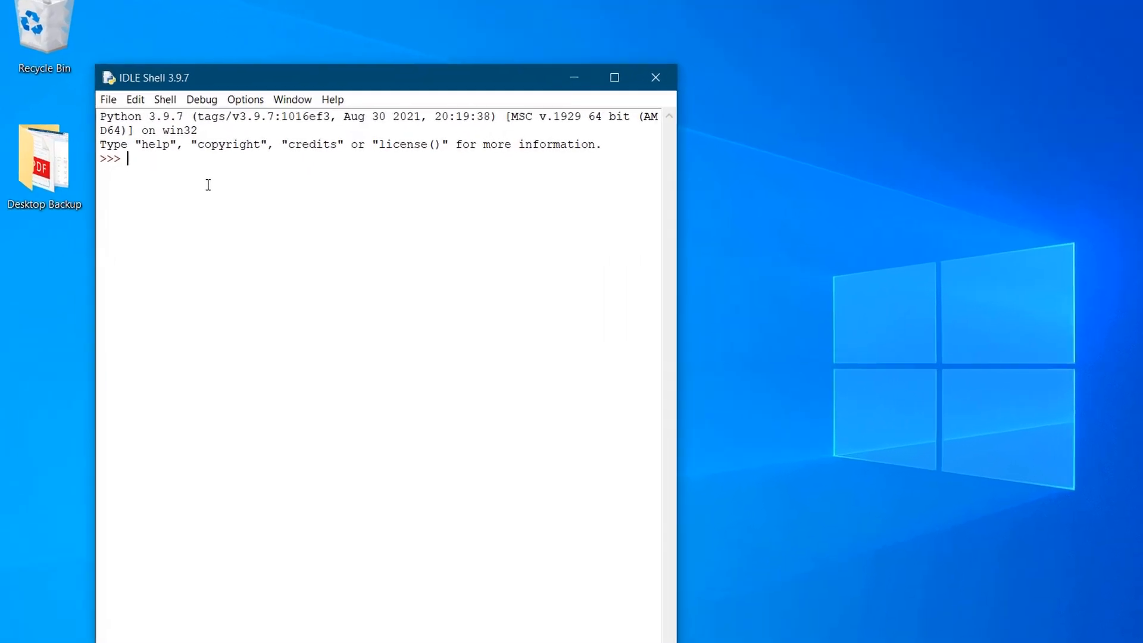
{"action": "type", "text": "import "}
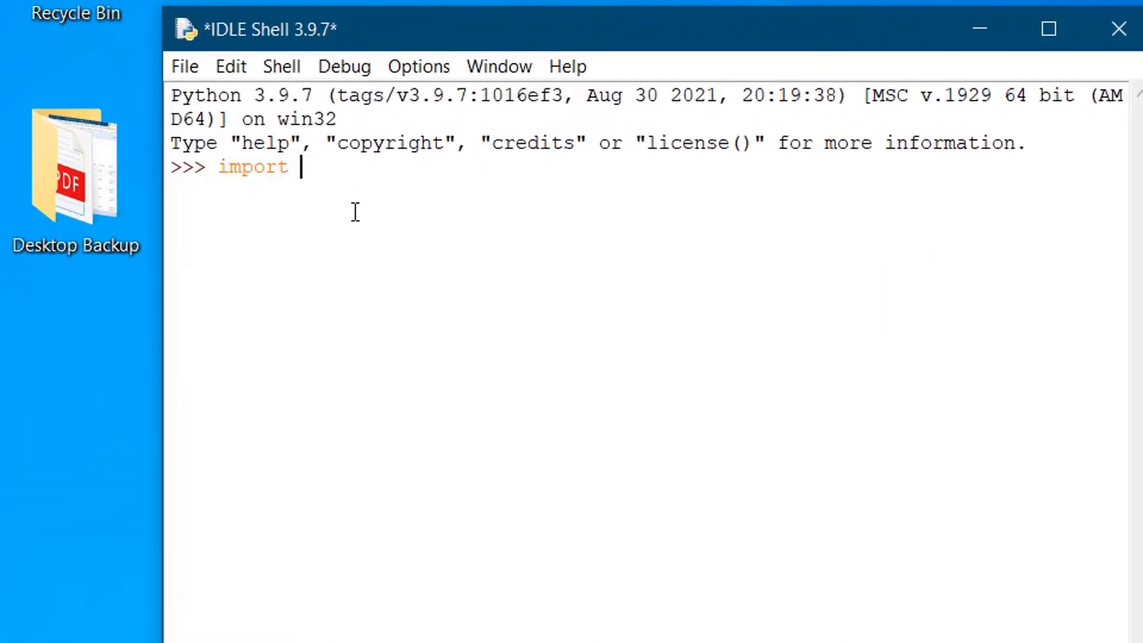
{"action": "type", "text": "mysql.connector"}
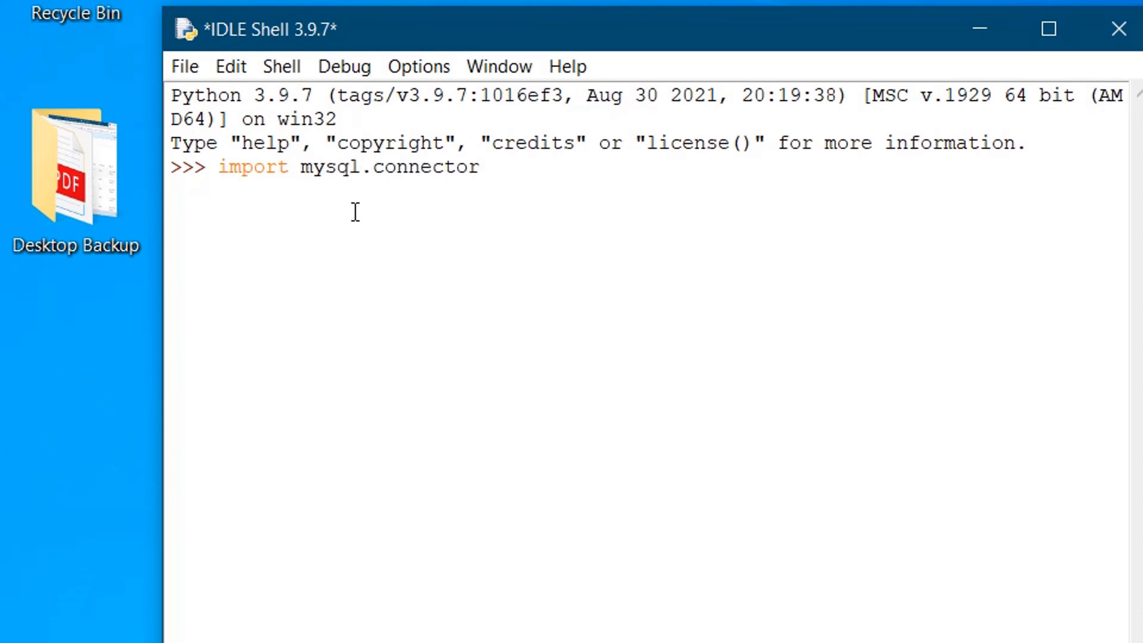
{"action": "key", "text": "Return"}
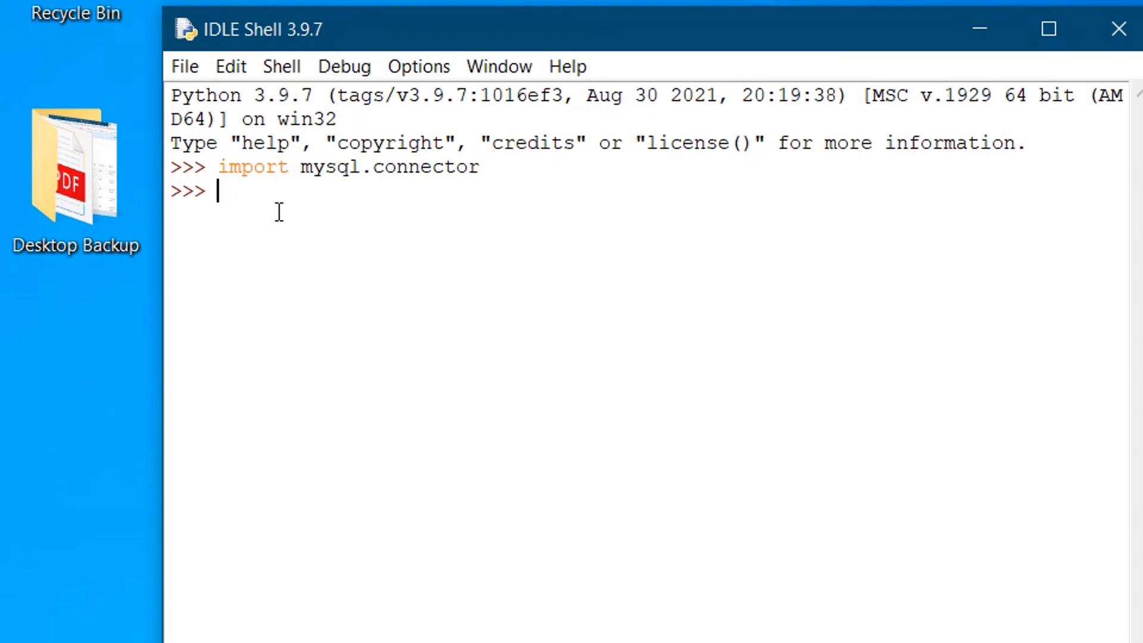
Create a new untitled script file in IDLE.
{"action": "left_click", "coordinate": [186, 66]}
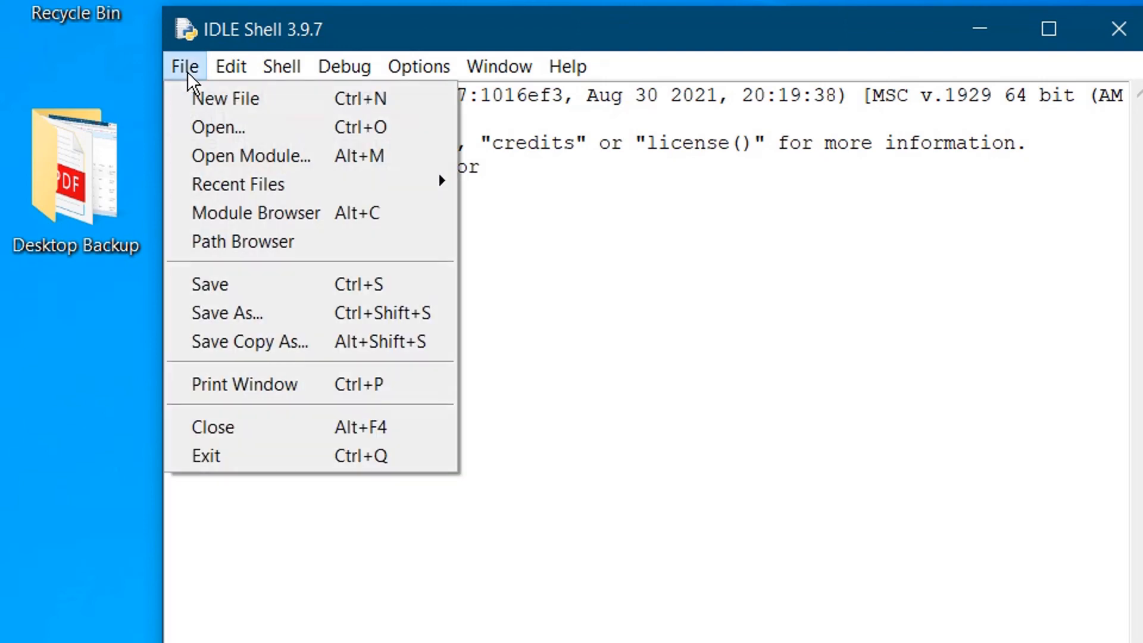
{"action": "left_click", "coordinate": [228, 95]}
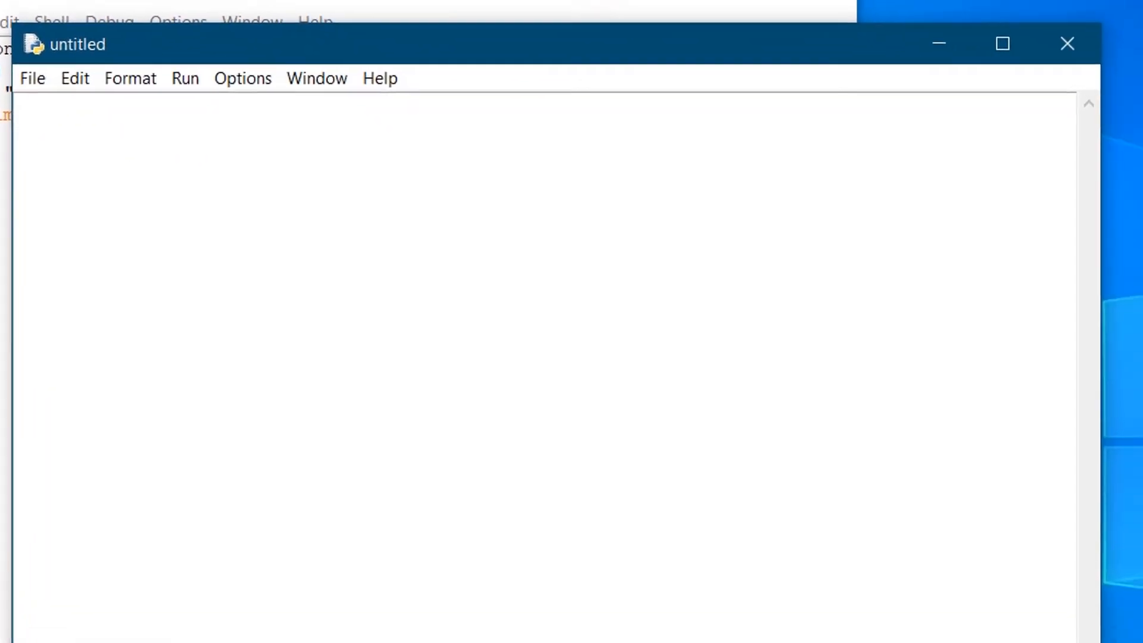
{"action": "left_click", "coordinate": [152, 119]}
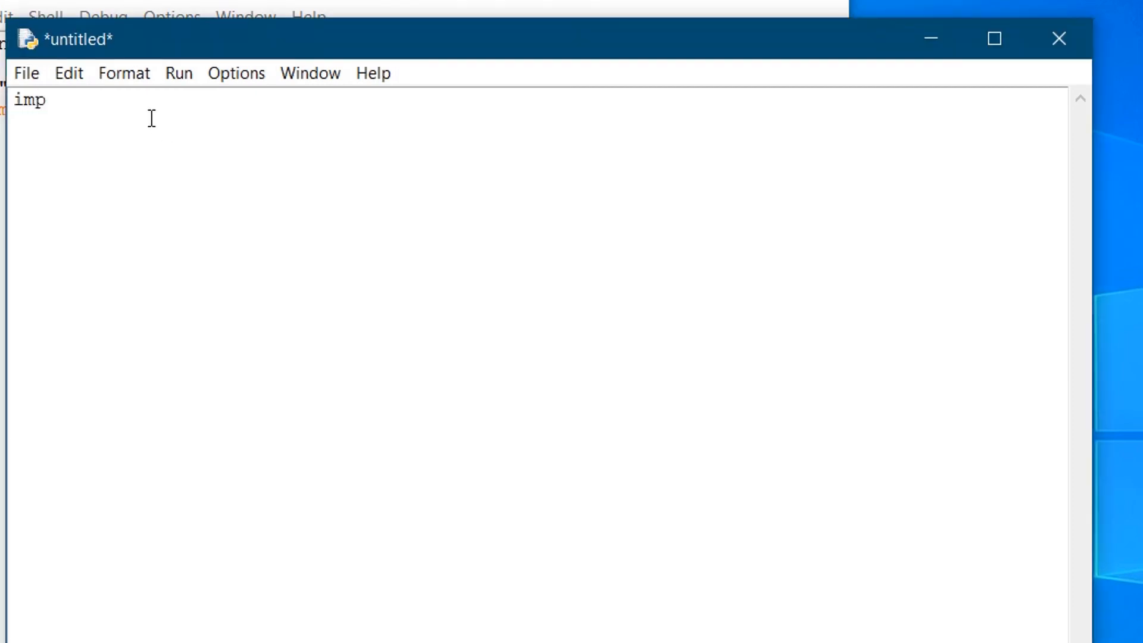
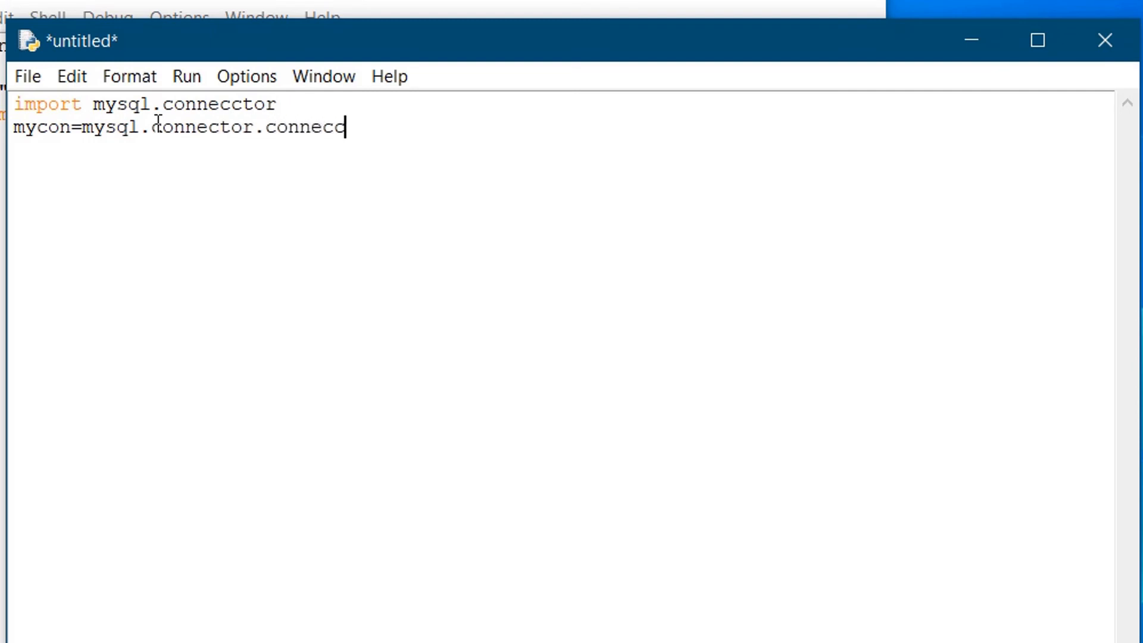
Write the import and a mysql.connector.connect call to localhost as root with the account password, then begin 'if mycon'.
{"action": "key", "text": "BackSpace"}
{"action": "key", "text": "BackSpace"}
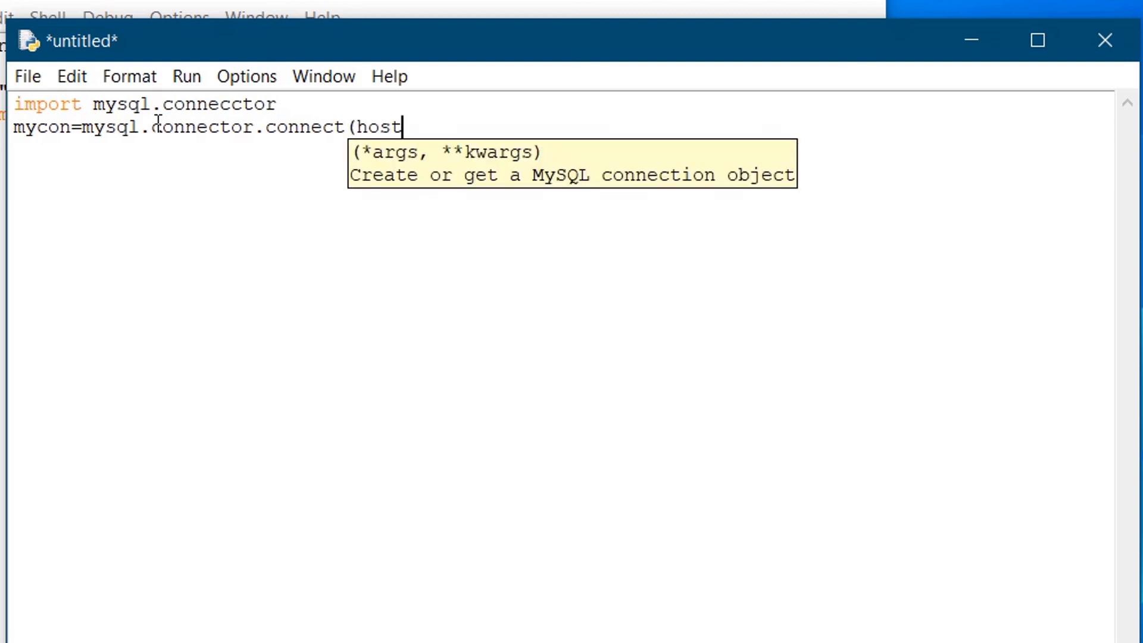
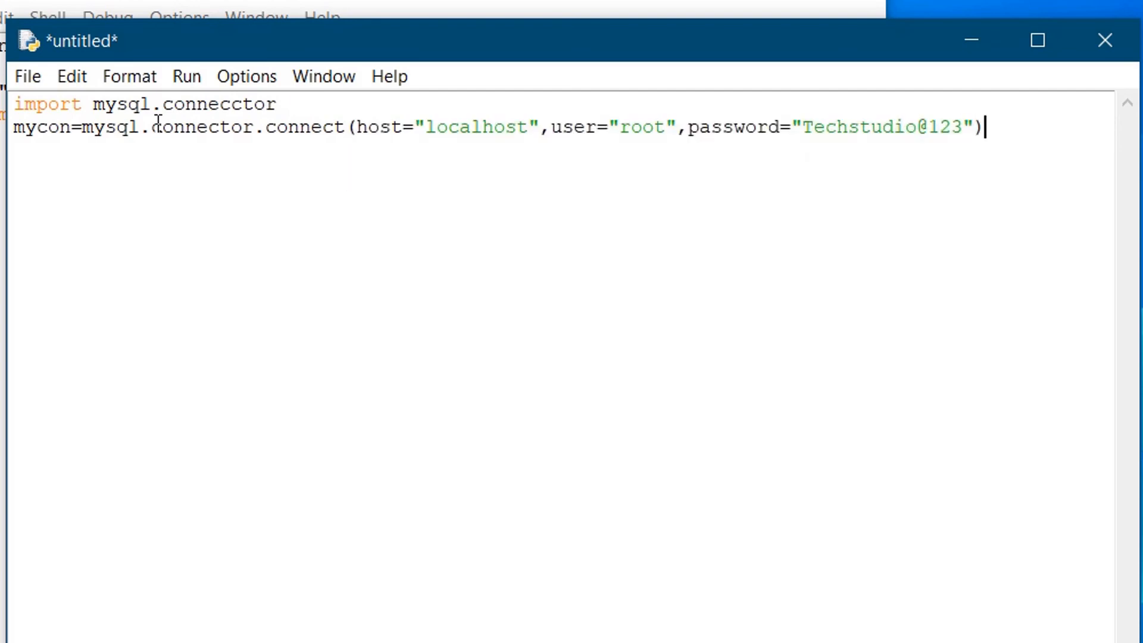
{"action": "key", "text": "Return"}
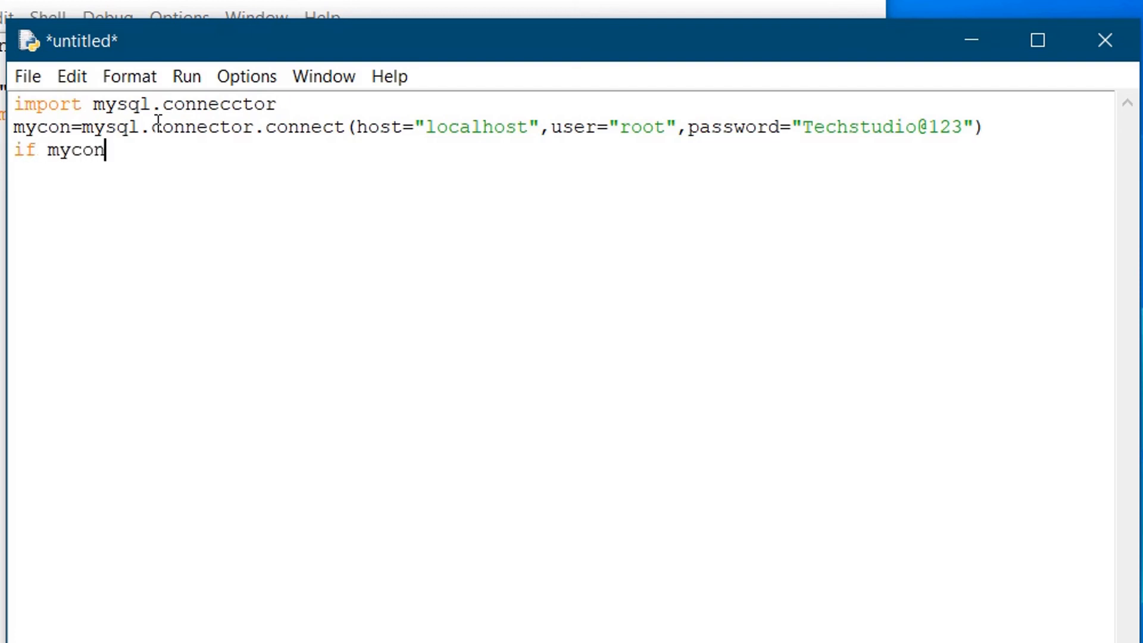
Complete the check as if mycon.is_connected(): printing "Test Connection is OK!!".
{"action": "double_click", "coordinate": [39, 128]}
{"action": "left_click", "coordinate": [72, 148]}
{"action": "double_click", "coordinate": [71, 149]}
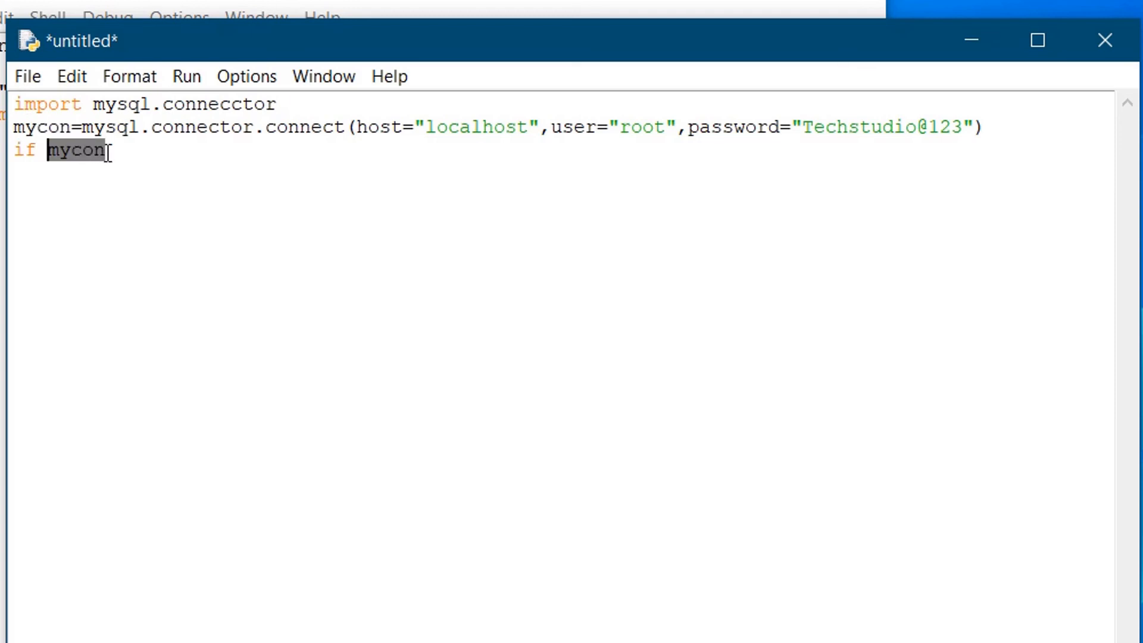
{"action": "left_click", "coordinate": [105, 152]}
{"action": "type", "text": ".is_connected():"}
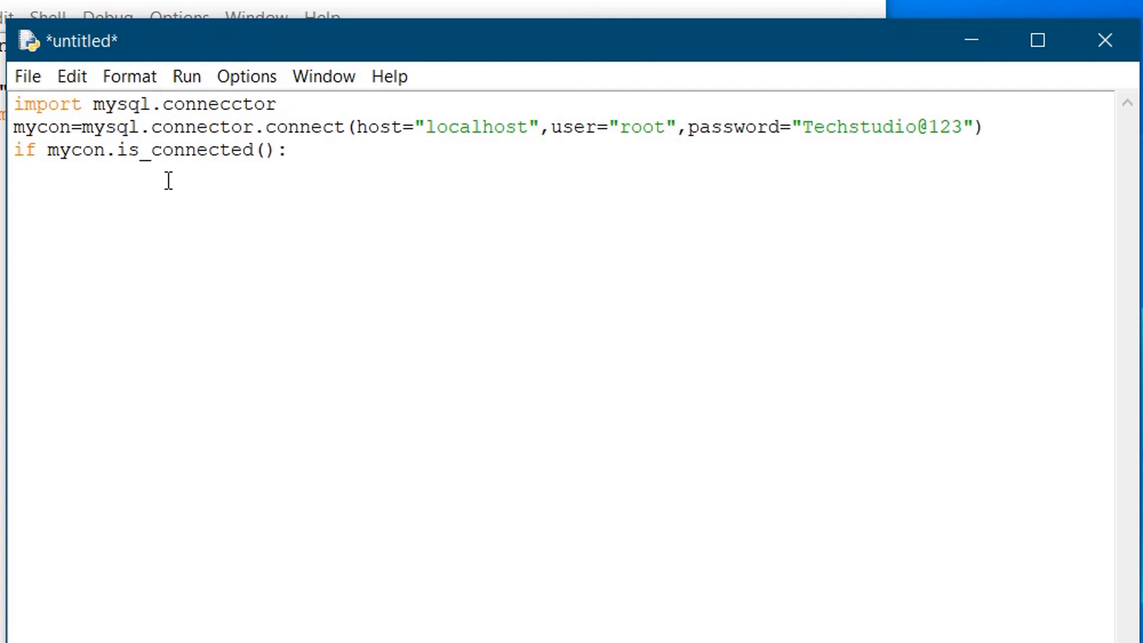
{"action": "key", "text": "Return"}
{"action": "type", "text": "print(\""}
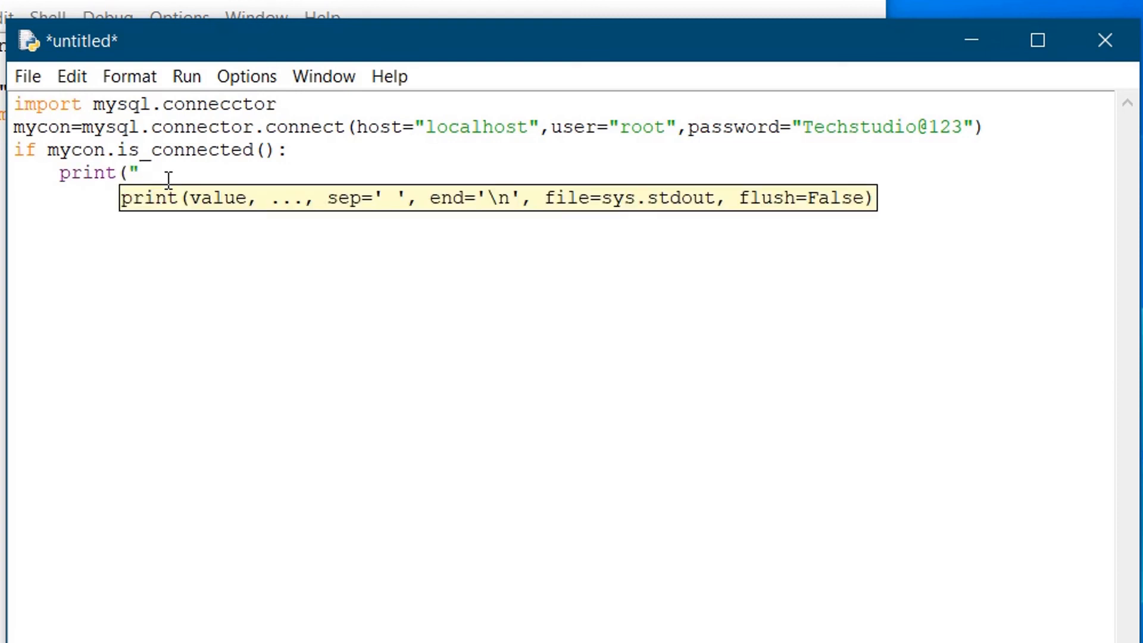
{"action": "type", "text": "Test Connection"}
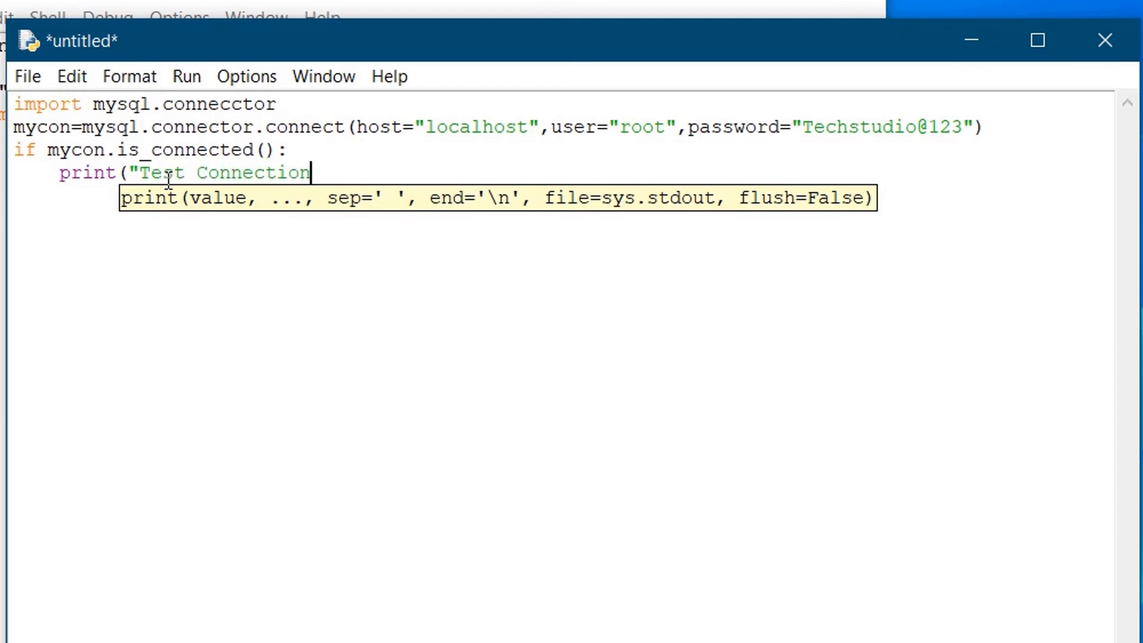
{"action": "type", "text": " is OK!!\")"}
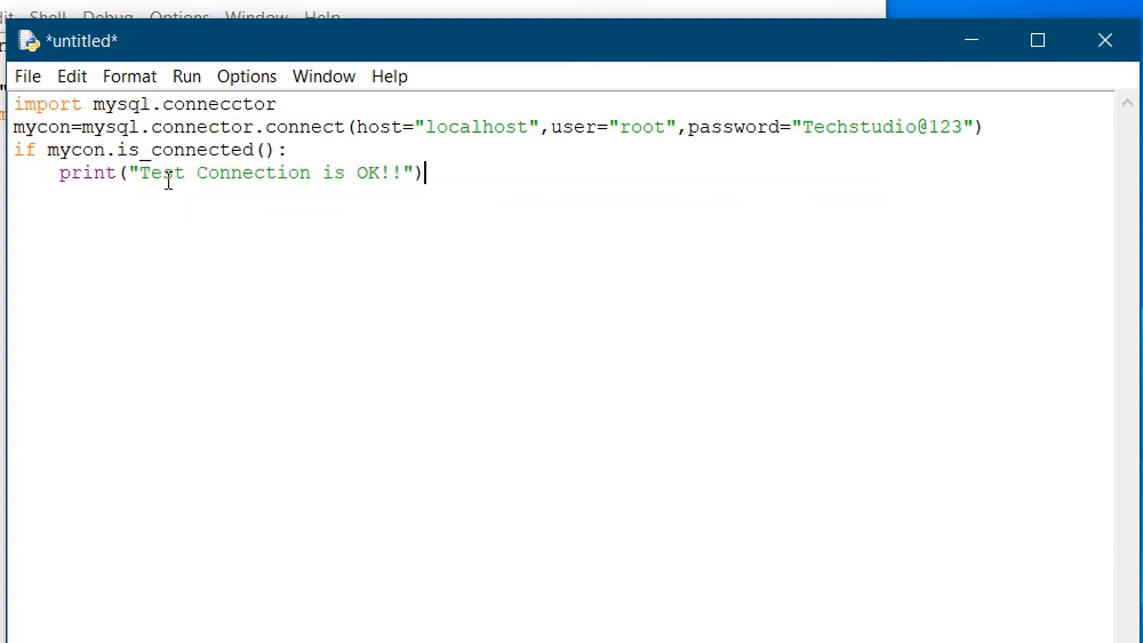
Add an else: branch that prints "Connection failed ".
{"action": "key", "text": "BackSpace"}
{"action": "type", "text": "elx"}
{"action": "key", "text": "BackSpace"}
{"action": "type", "text": "se:"}
{"action": "key", "text": "Return"}
{"action": "type", "text": "print("}
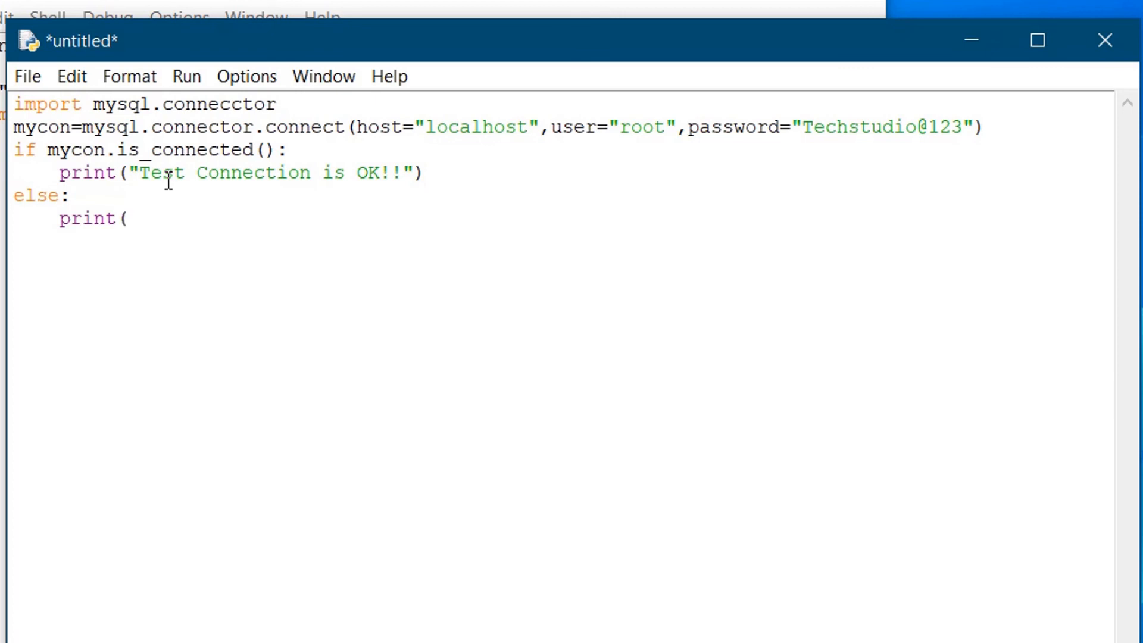
{"action": "type", "text": "\"c"}
{"action": "key", "text": "BackSpace"}
{"action": "type", "text": "Connect"}
{"action": "key", "text": "BackSpace"}
{"action": "key", "text": "BackSpace"}
{"action": "key", "text": "BackSpace"}
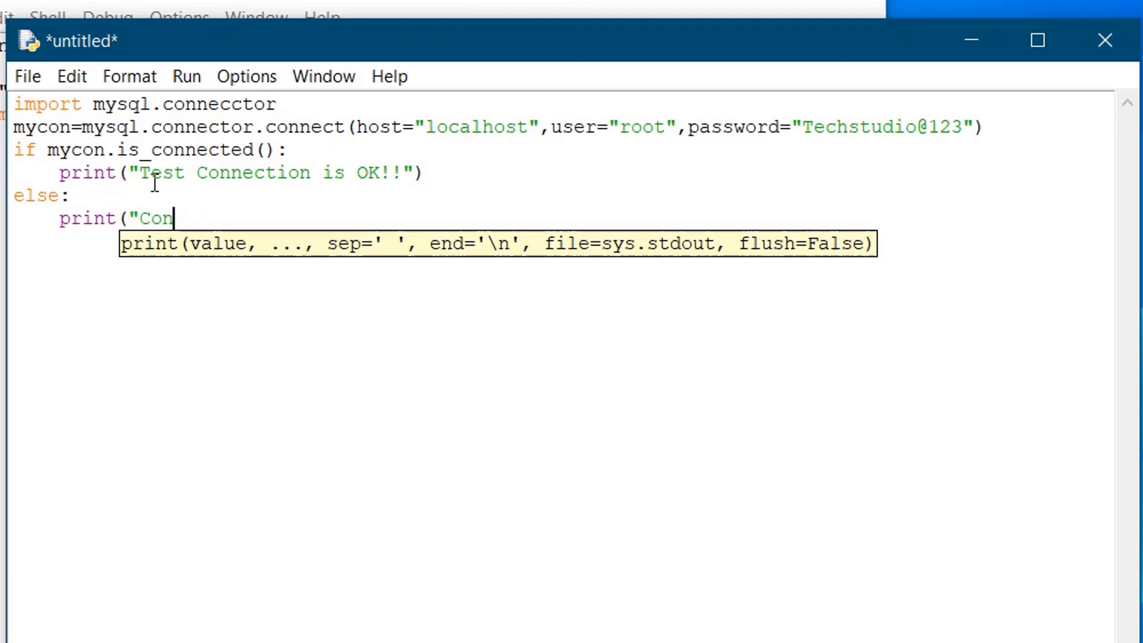
{"action": "type", "text": "necti"}
{"action": "type", "text": "on failed"}
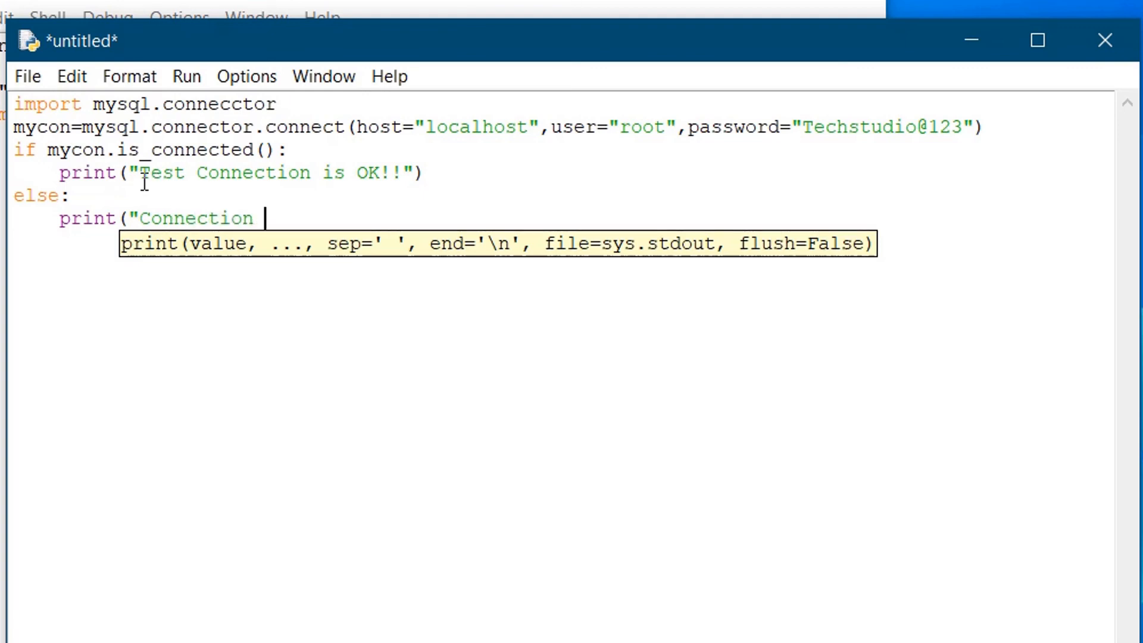
{"action": "type", "text": " \")"}
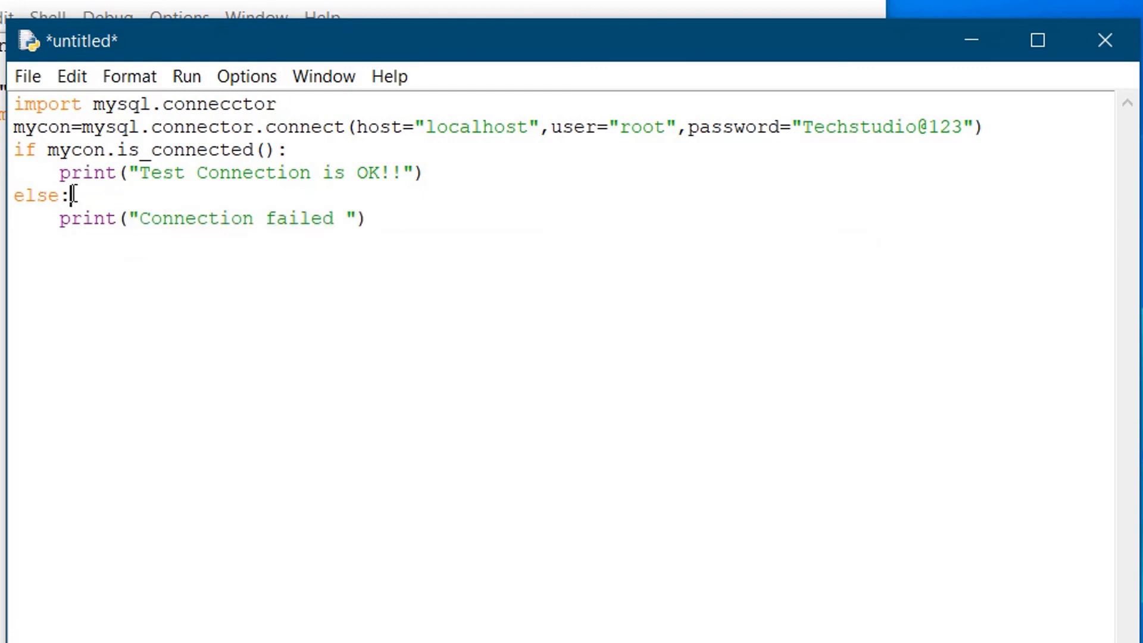
Highlight the else: line while explaining it, then return to the end of the script.
{"action": "left_click_drag", "start_coordinate": [84, 194], "coordinate": [14, 197]}
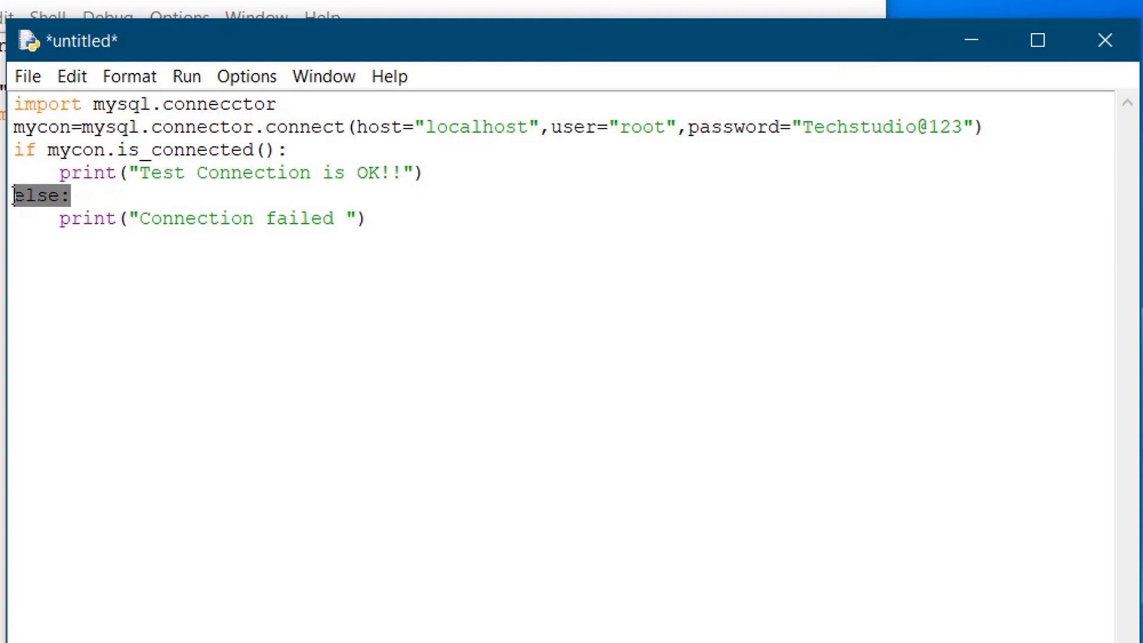
{"action": "double_click", "coordinate": [29, 205]}
{"action": "double_click", "coordinate": [73, 201]}
{"action": "left_click", "coordinate": [88, 193]}
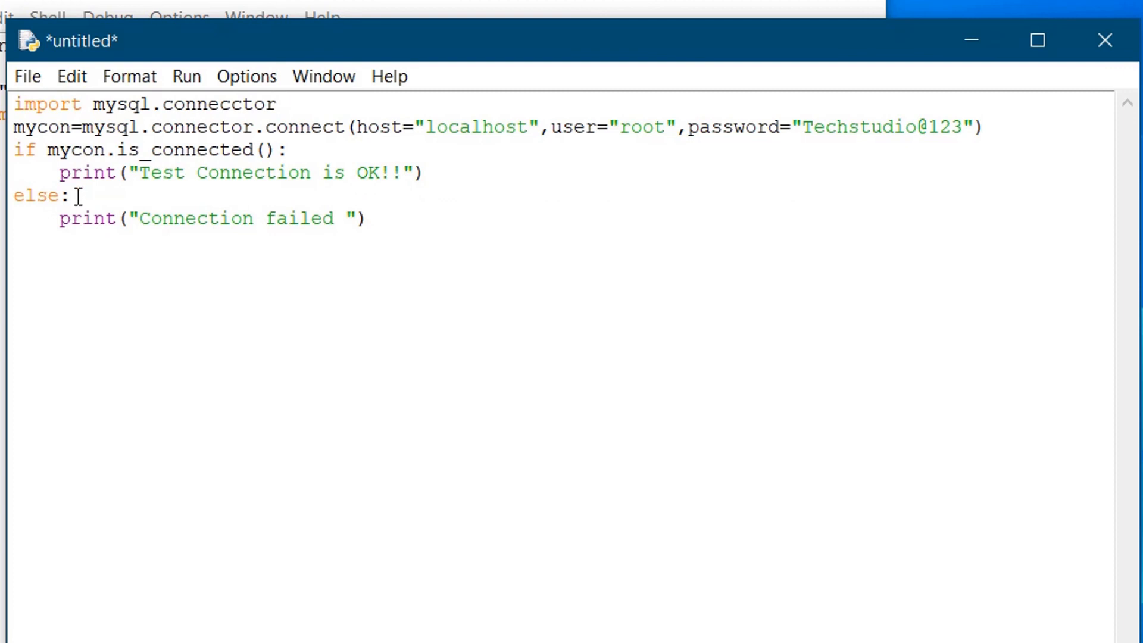
{"action": "left_click_drag", "start_coordinate": [71, 197], "coordinate": [13, 196]}
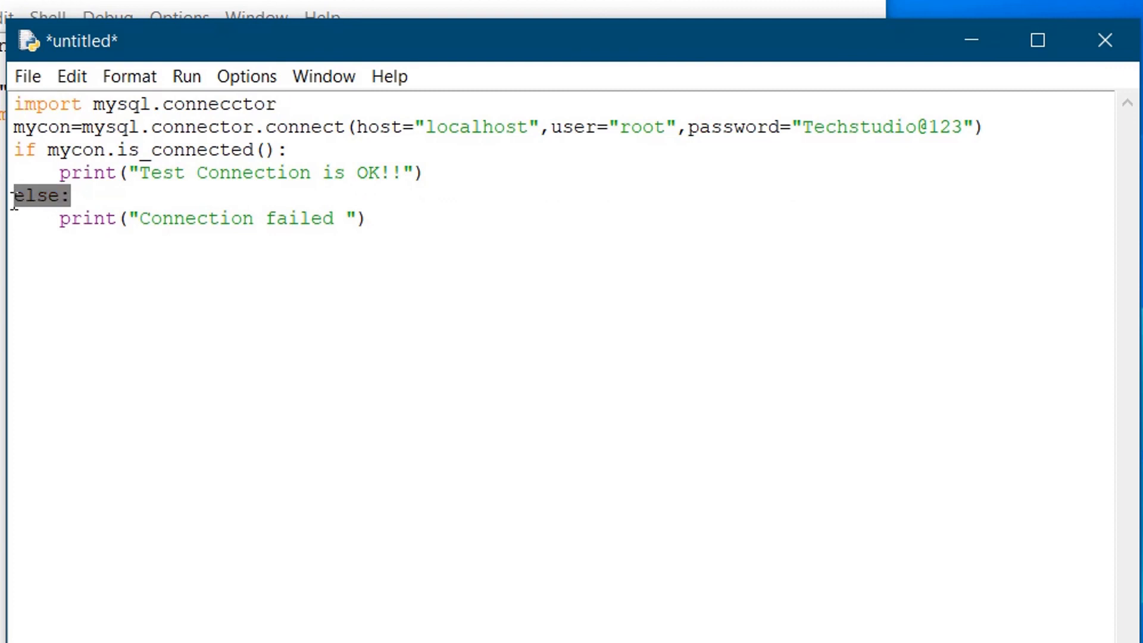
{"action": "double_click", "coordinate": [13, 200]}
{"action": "left_click", "coordinate": [15, 201]}
{"action": "left_click", "coordinate": [364, 220]}
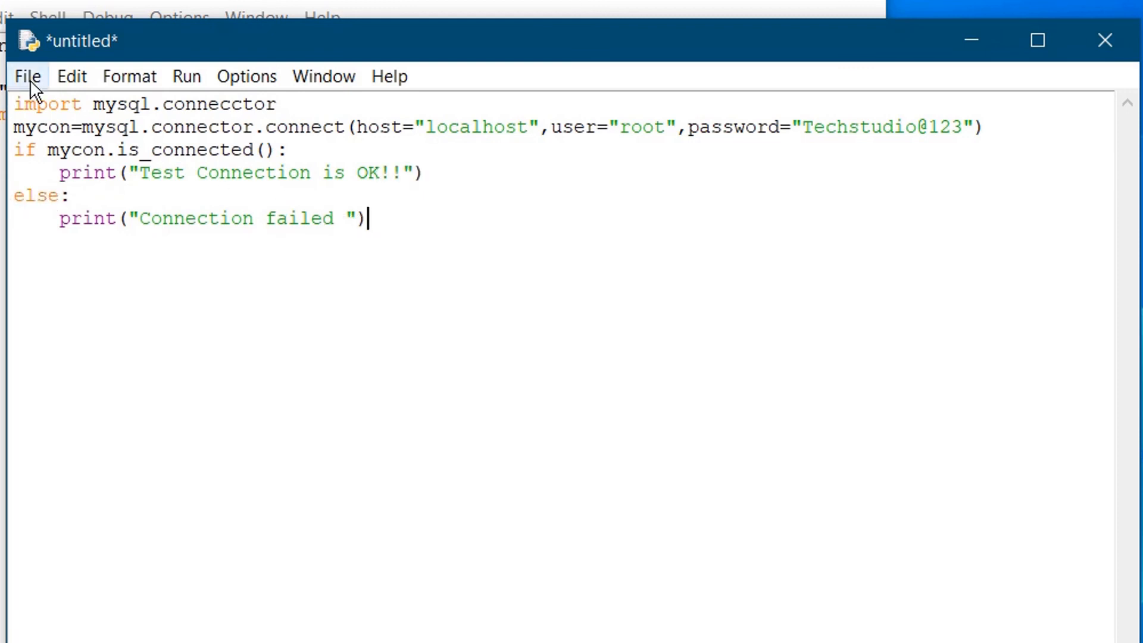
Save the script to the Desktop as test_connection.
{"action": "left_click", "coordinate": [30, 79]}
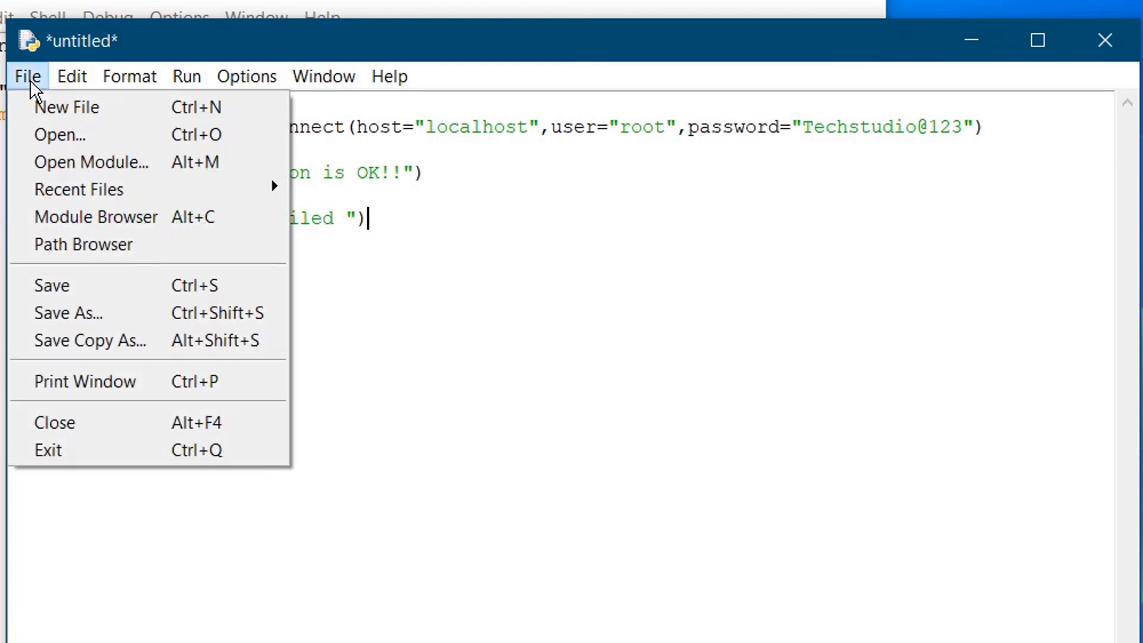
{"action": "left_click", "coordinate": [84, 279]}
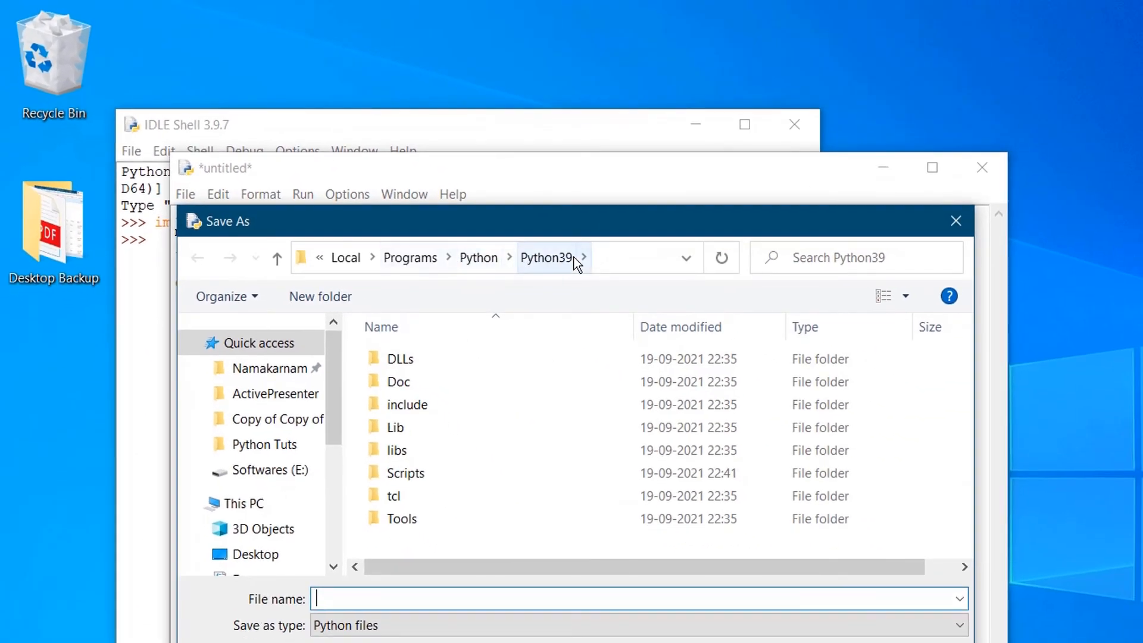
{"action": "left_click", "coordinate": [257, 558]}
{"action": "left_click", "coordinate": [354, 602]}
{"action": "type", "text": "test_connection"}
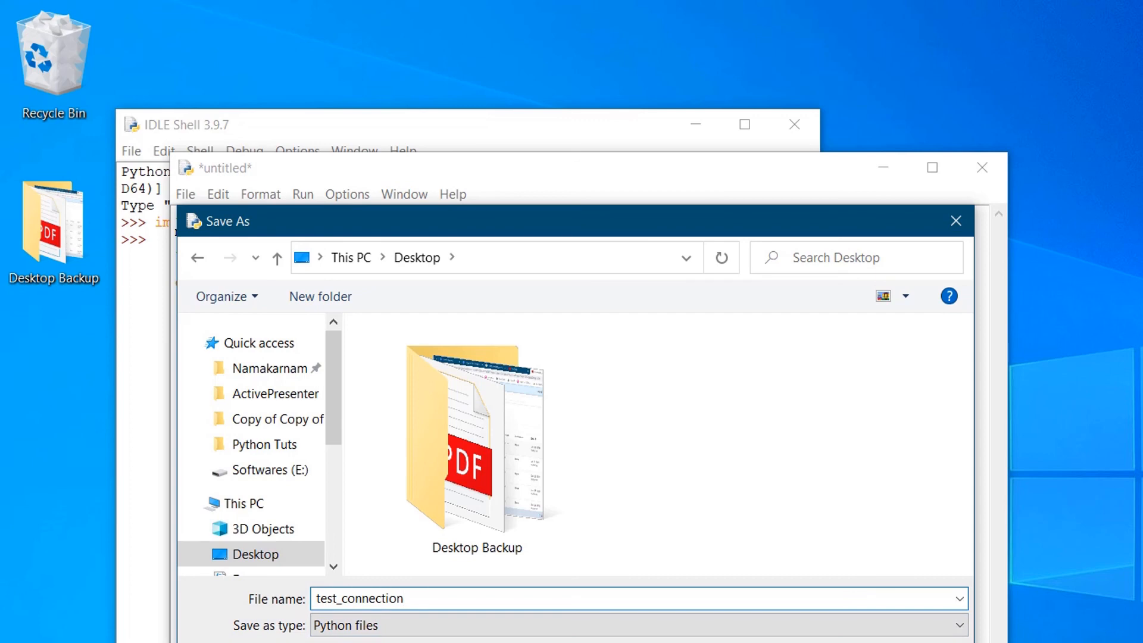
{"action": "key", "text": "Return"}
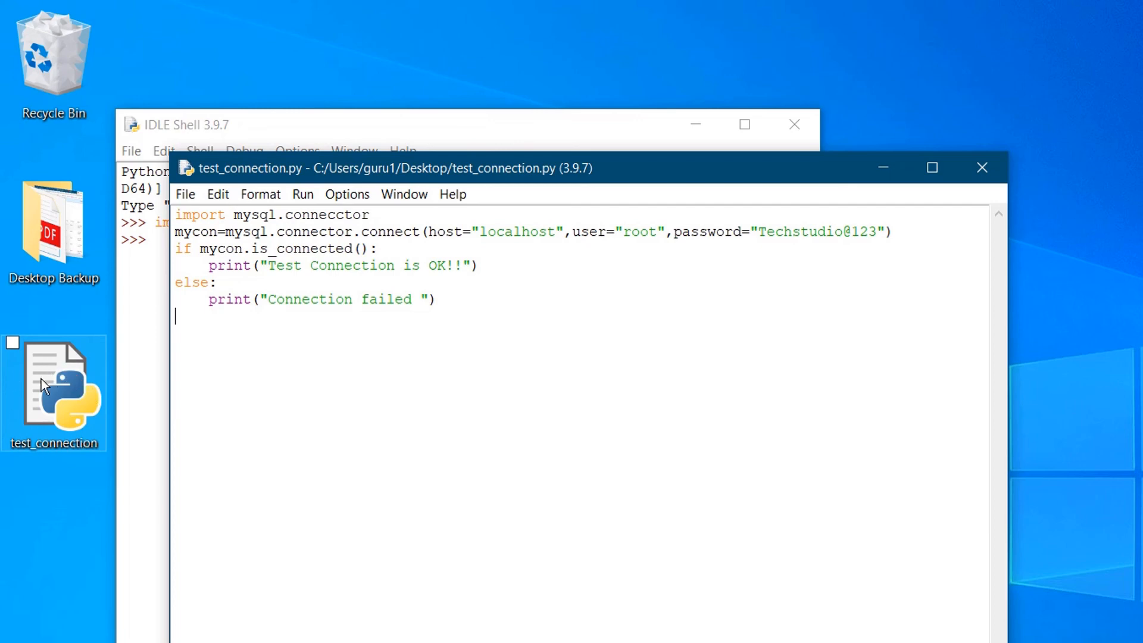
Check the desktop file's Properties to confirm it is a .py Python file.
{"action": "left_click", "coordinate": [55, 398]}
{"action": "right_click", "coordinate": [51, 391]}
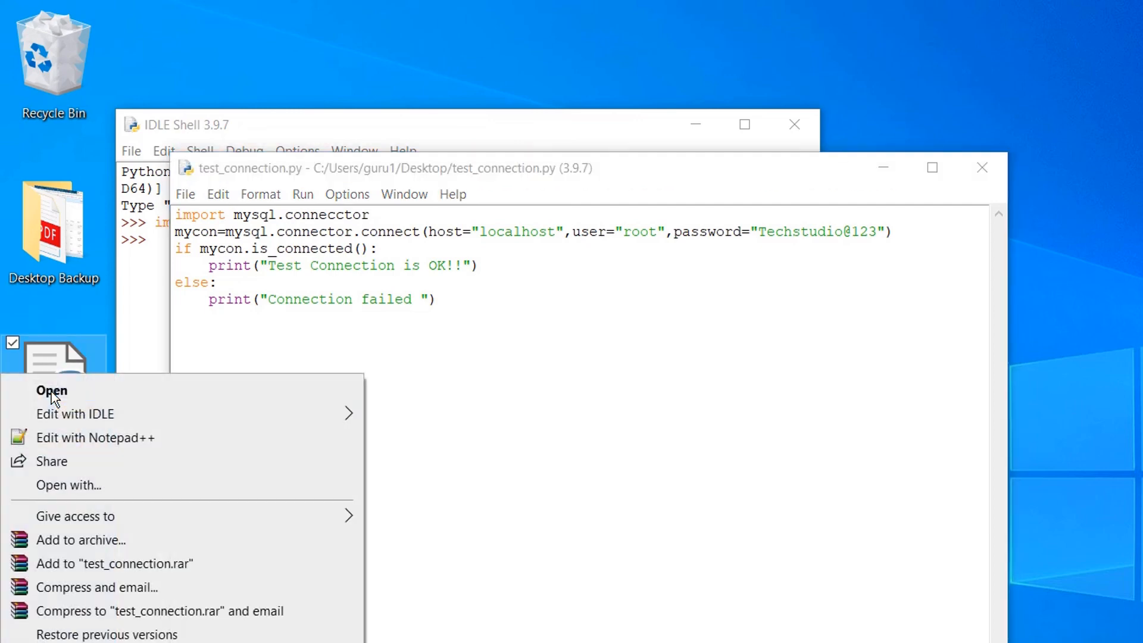
{"action": "left_click", "coordinate": [89, 641]}
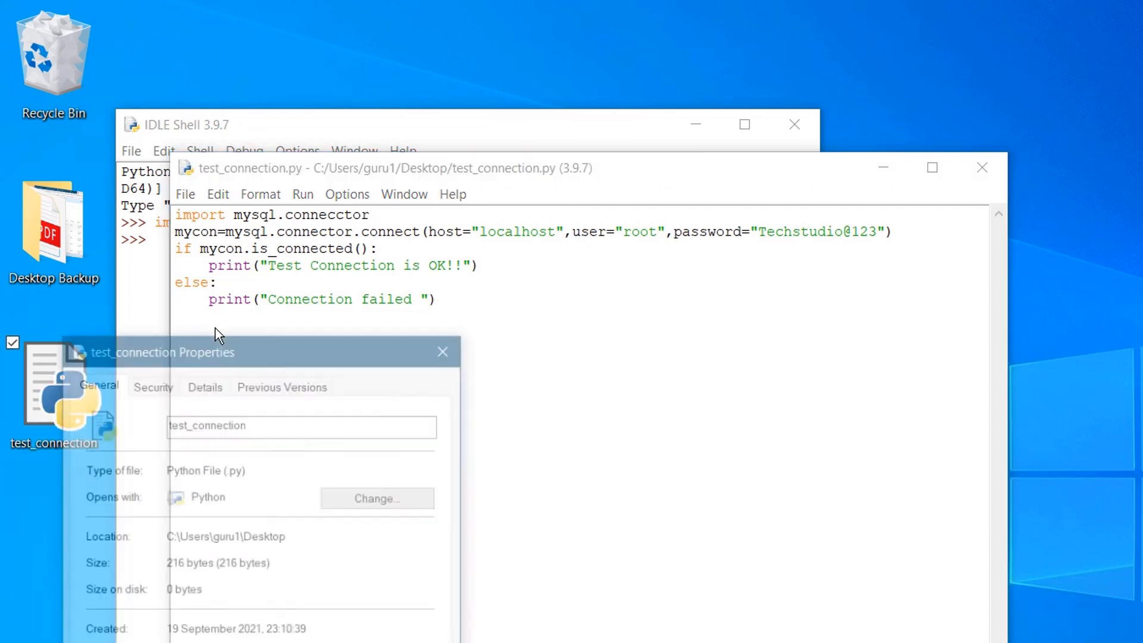
{"action": "left_click_drag", "start_coordinate": [249, 468], "coordinate": [218, 468]}
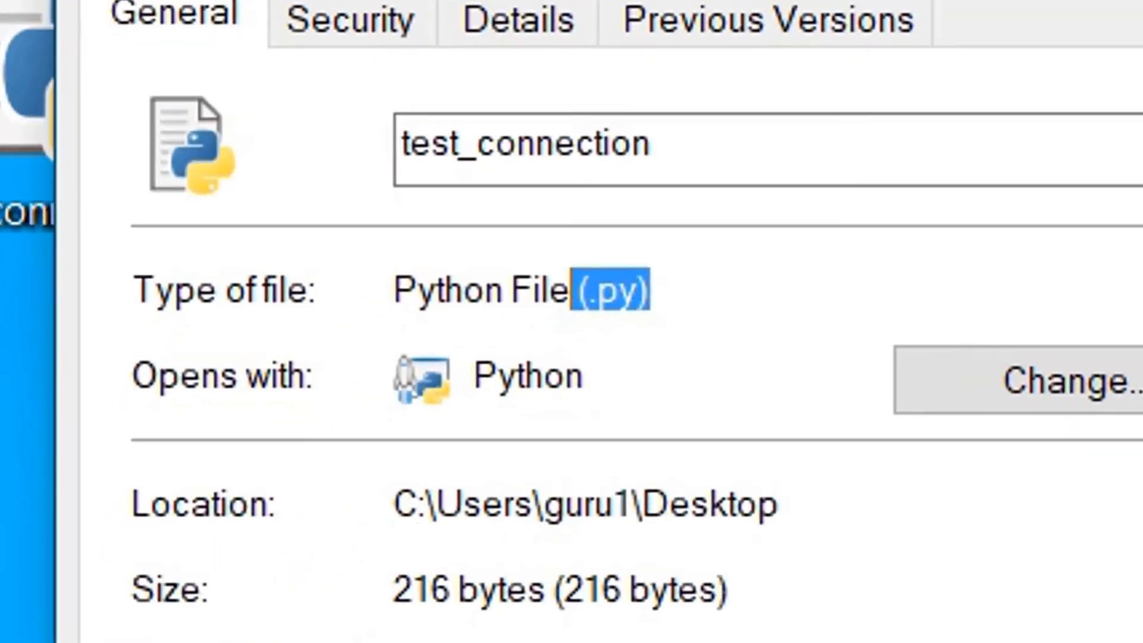
{"action": "left_click", "coordinate": [390, 642]}
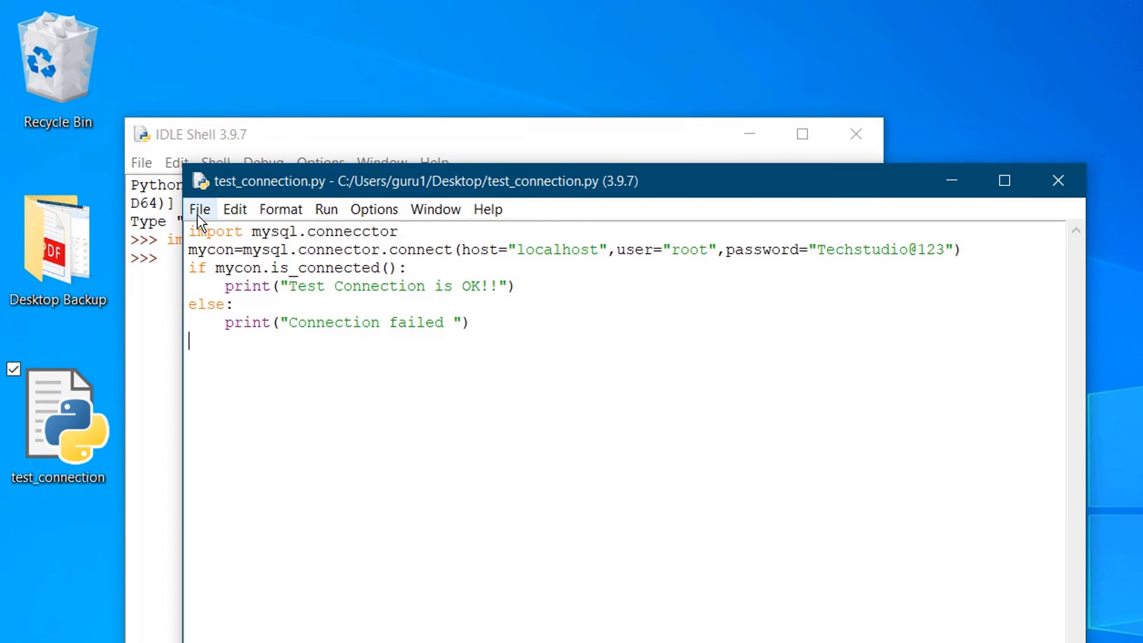
Run test_connection.py, trace the ModuleNotFoundError to 'connecctor', and select the extra c on line 1.
{"action": "left_click", "coordinate": [326, 209]}
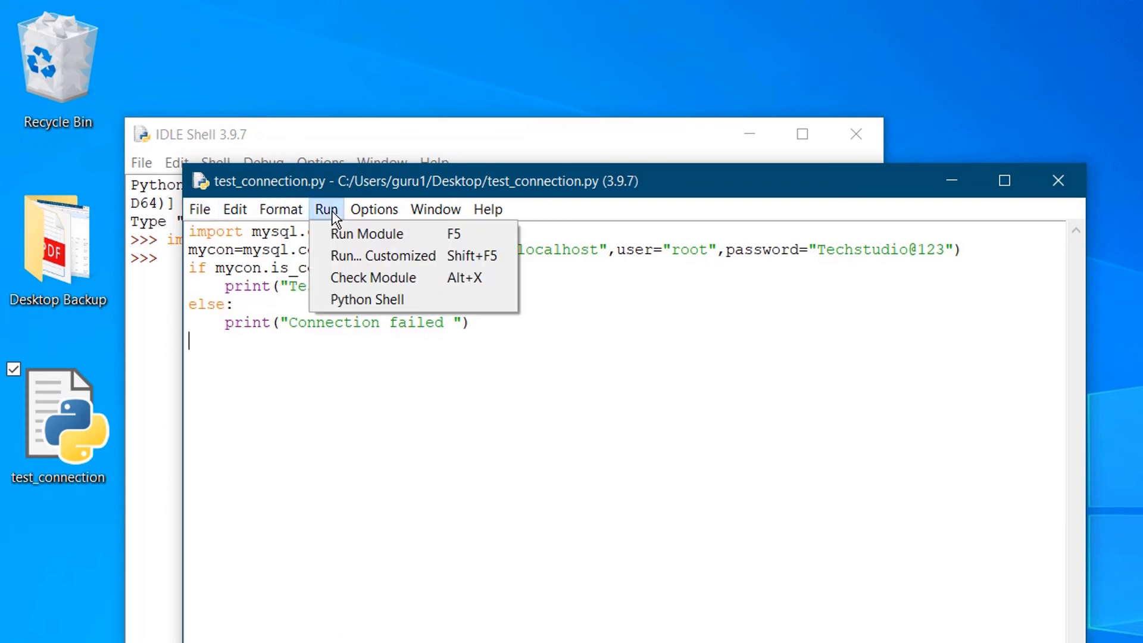
{"action": "left_click", "coordinate": [423, 233]}
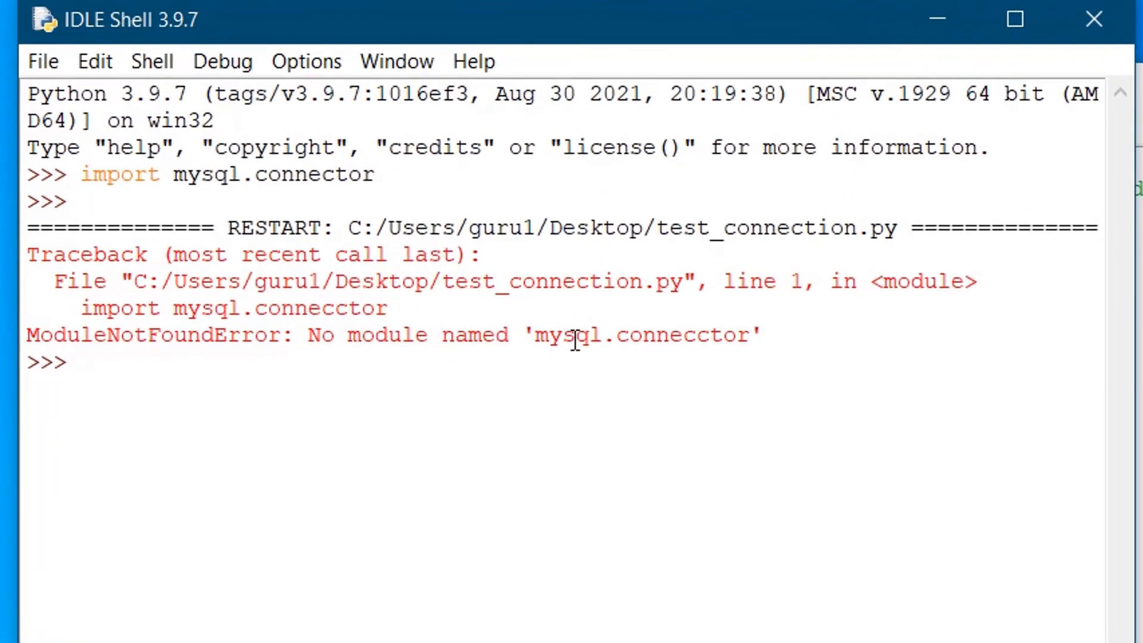
{"action": "double_click", "coordinate": [670, 337]}
{"action": "left_click_drag", "start_coordinate": [710, 345], "coordinate": [684, 336]}
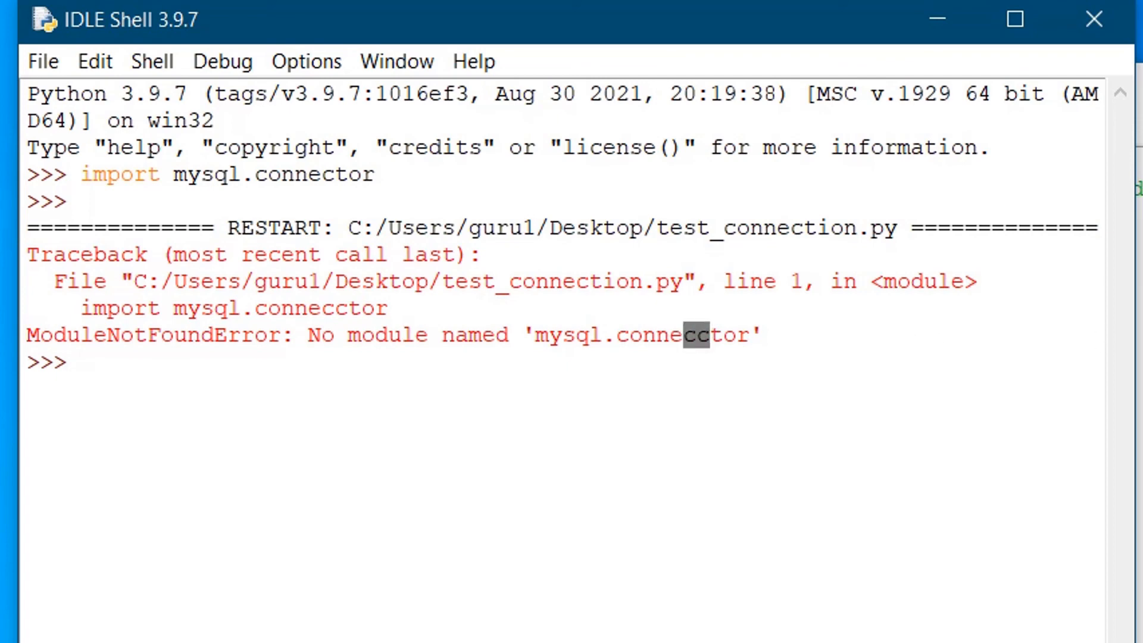
{"action": "left_click", "coordinate": [1139, 333]}
{"action": "left_click_drag", "start_coordinate": [384, 169], "coordinate": [368, 168]}
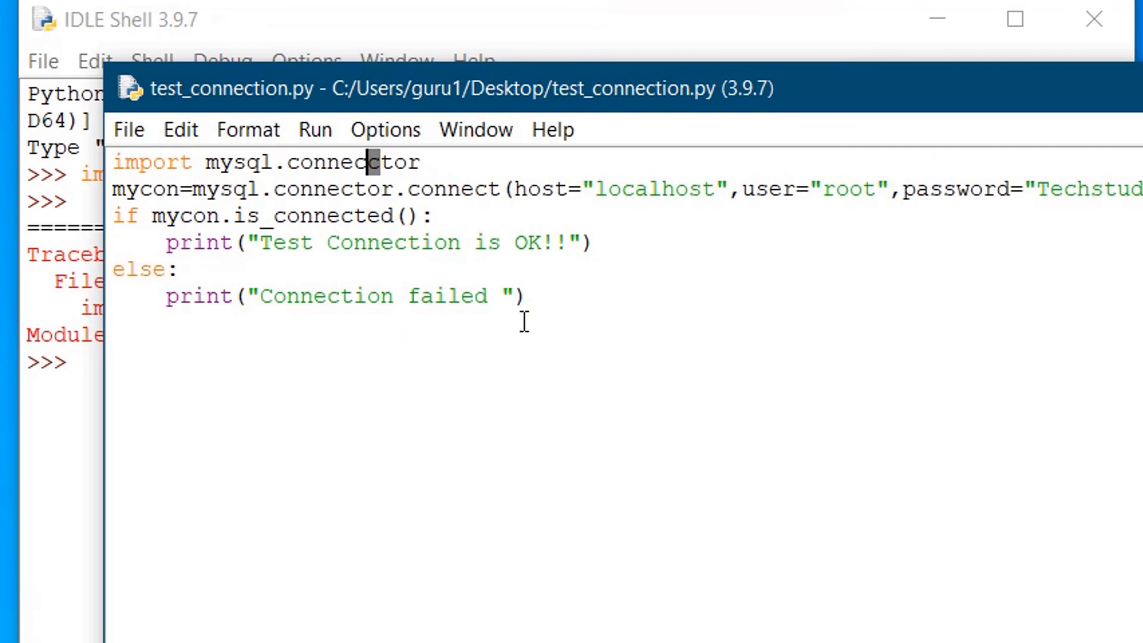
Correct 'connecctor' to 'connector' on the import line and save test_connection.py.
{"action": "key", "text": "BackSpace"}
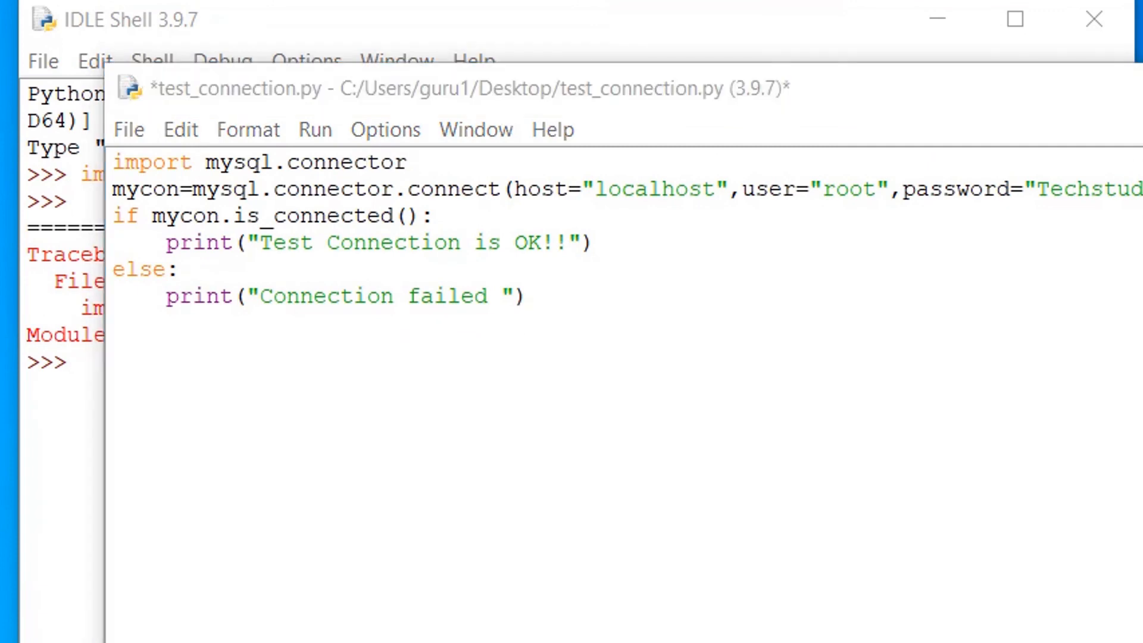
{"action": "left_click", "coordinate": [357, 161]}
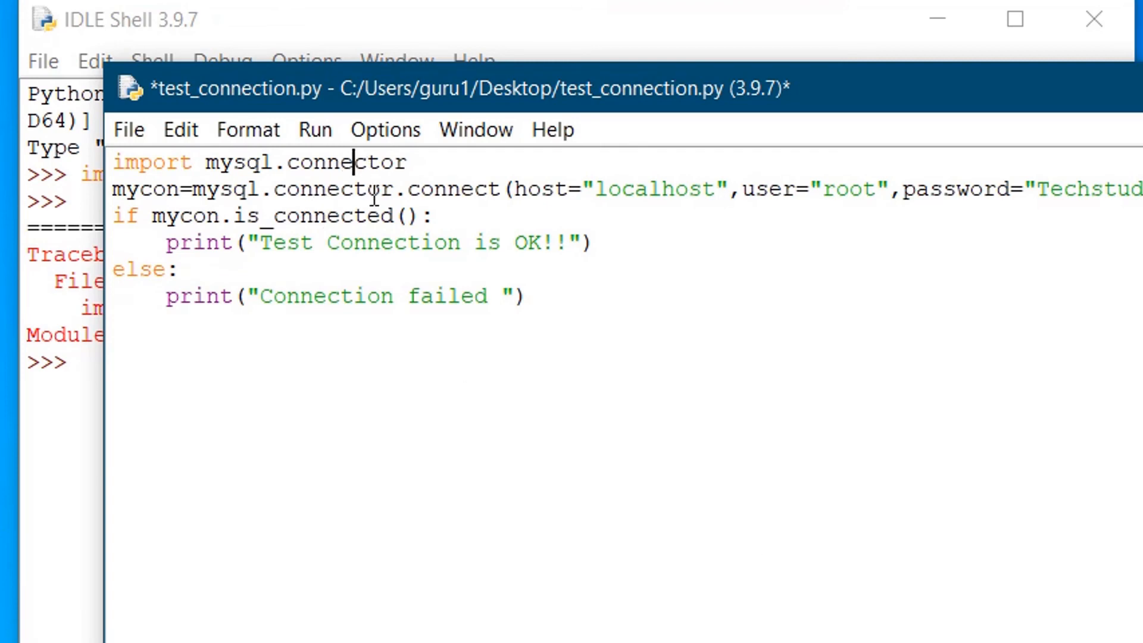
{"action": "left_click", "coordinate": [127, 132]}
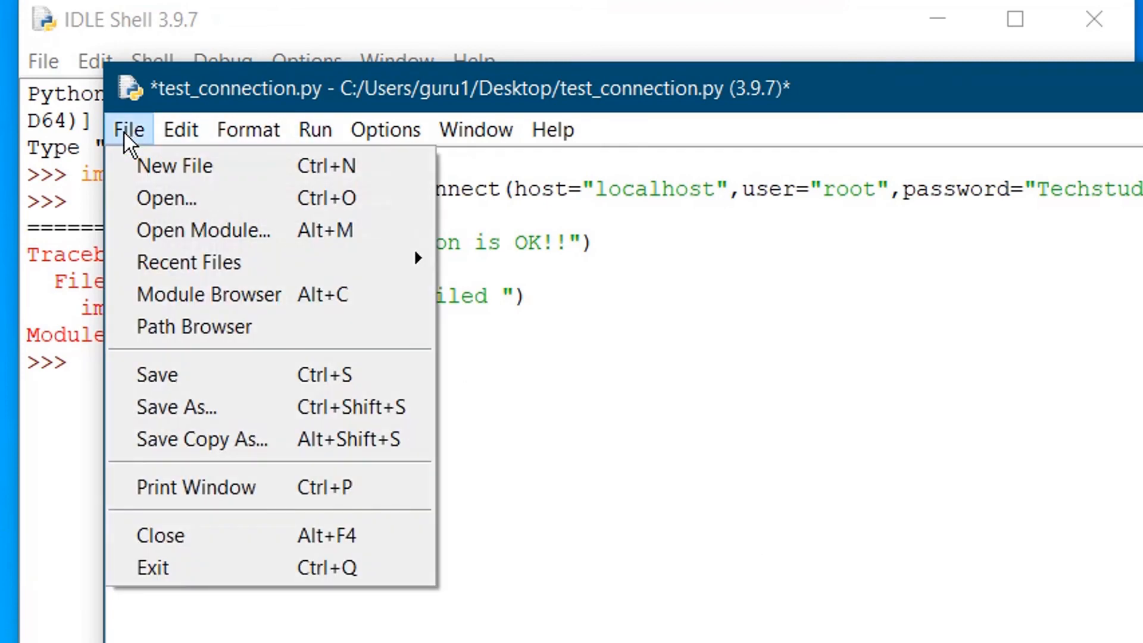
{"action": "left_click", "coordinate": [197, 375]}
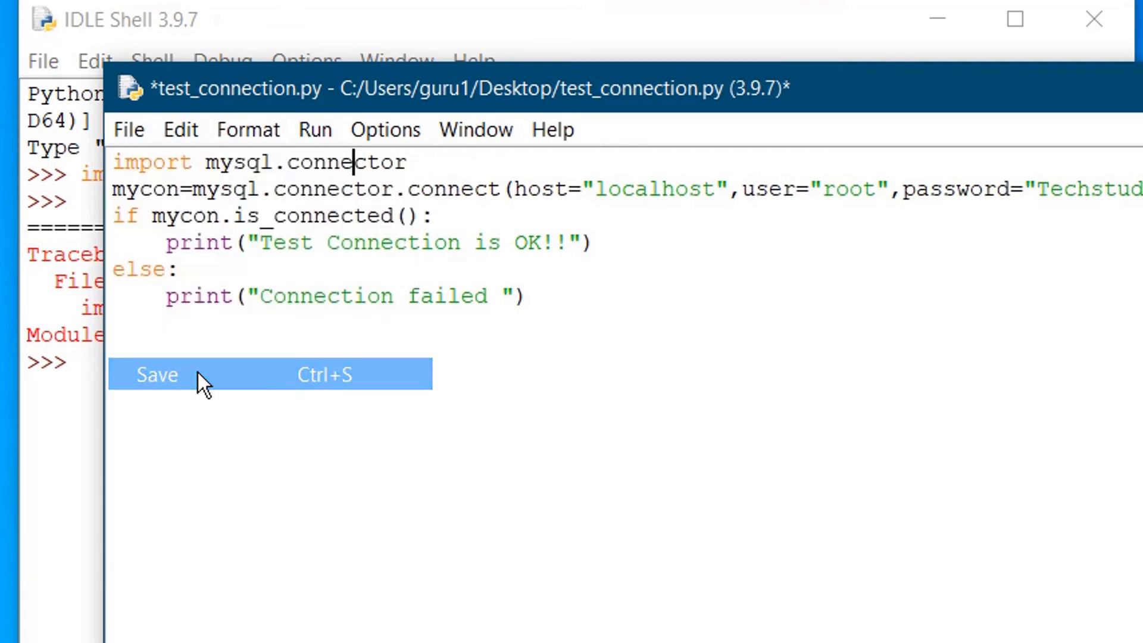
Run the script and check the shell shows 'Test Connection is OK!!'.
{"action": "left_click", "coordinate": [313, 128]}
{"action": "left_click", "coordinate": [347, 166]}
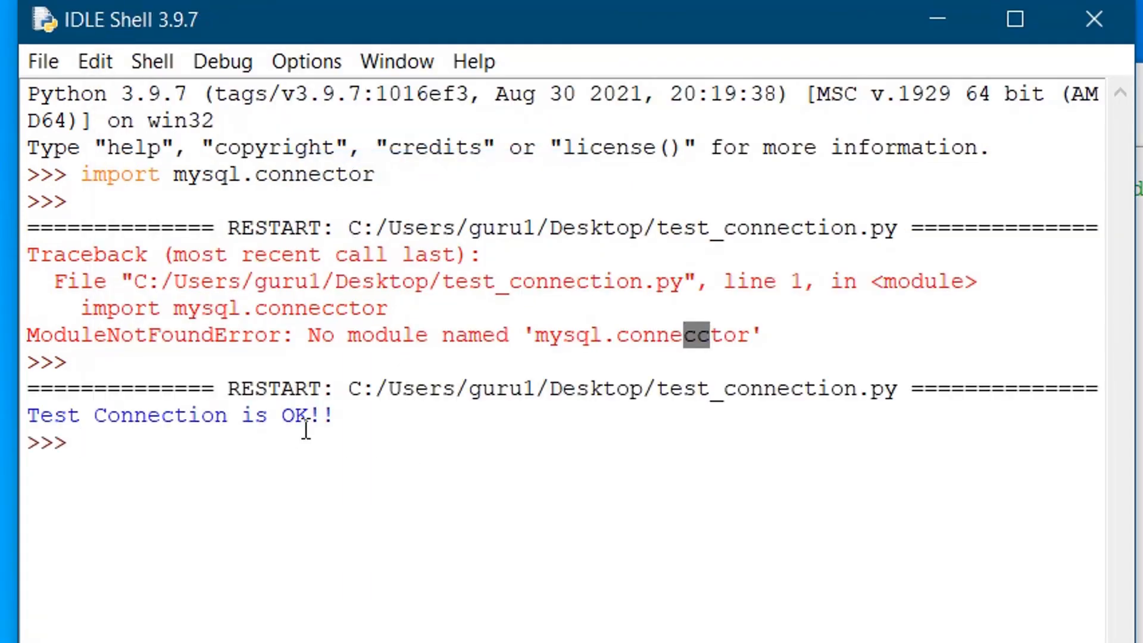
{"action": "left_click_drag", "start_coordinate": [344, 416], "coordinate": [23, 415]}
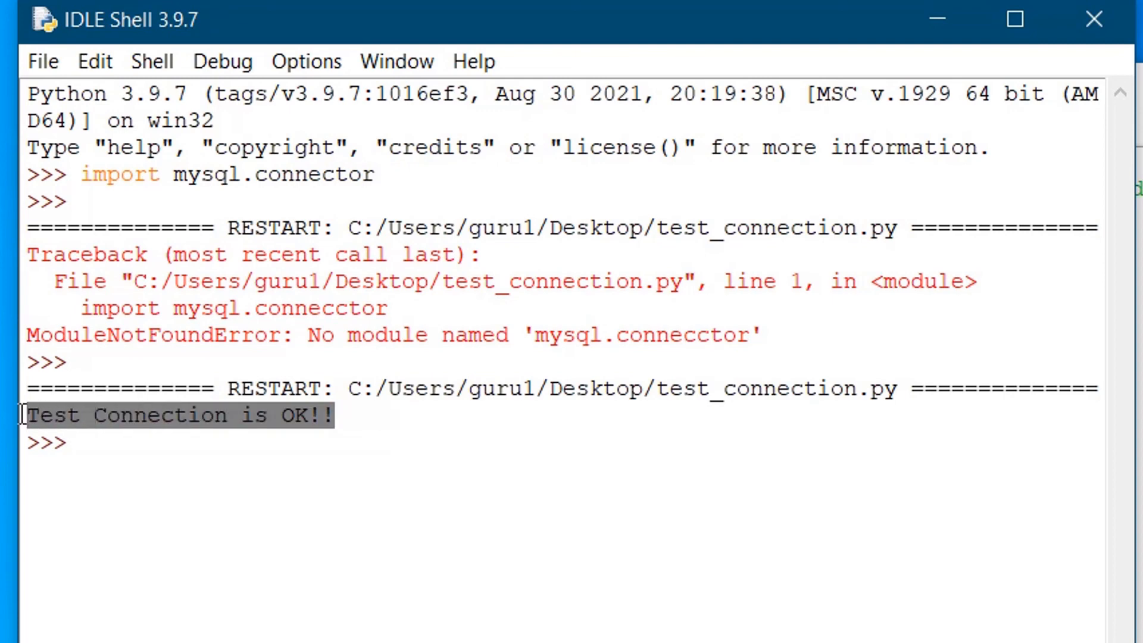
{"action": "left_click", "coordinate": [145, 415]}
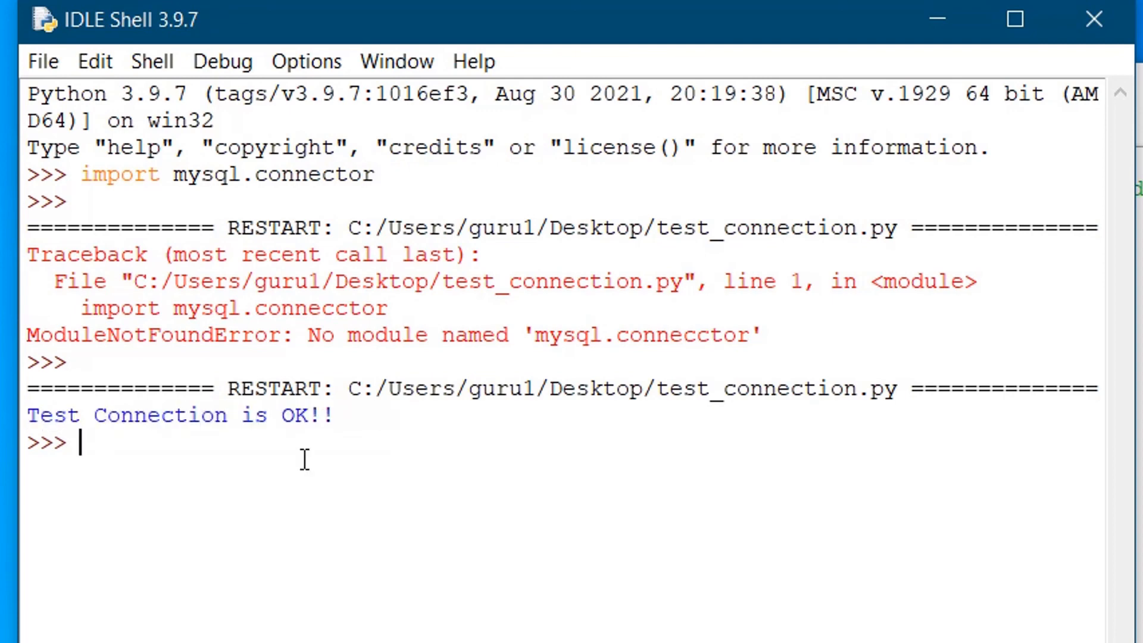